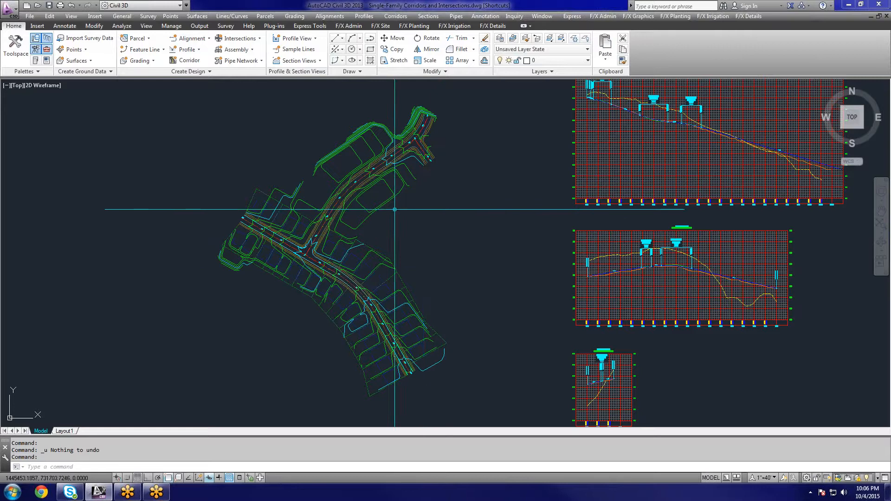
Examine the subdivision's main road corridor, its ends and both road intersections in the plan drawing.
{"action": "middle_click_drag", "start_coordinate": [421, 267], "coordinate": [368, 255]}
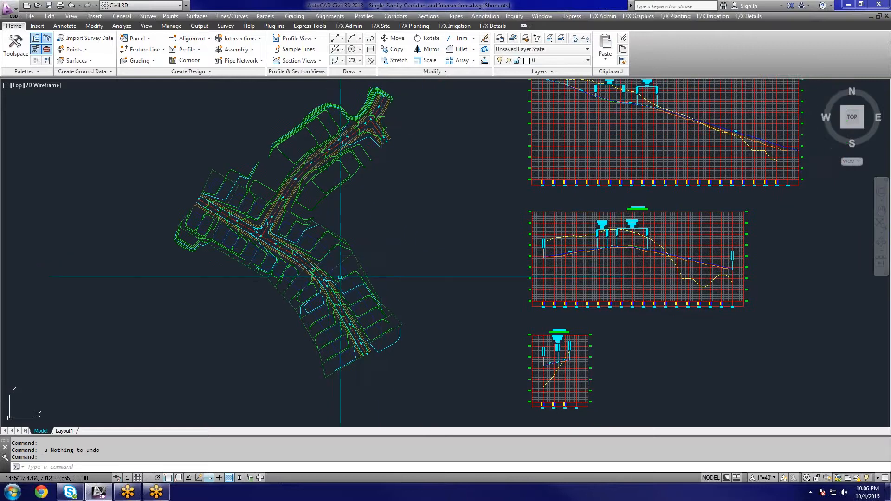
{"action": "scroll", "coordinate": [257, 240], "scroll_direction": "up", "scroll_amount": 2}
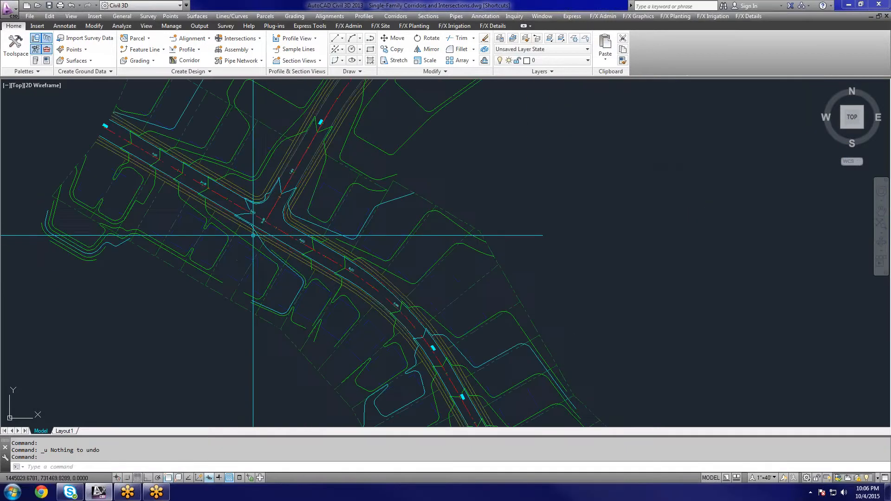
{"action": "scroll", "coordinate": [258, 239], "scroll_direction": "down", "scroll_amount": 2}
{"action": "scroll", "coordinate": [302, 248], "scroll_direction": "down", "scroll_amount": 3}
{"action": "scroll", "coordinate": [372, 212], "scroll_direction": "up", "scroll_amount": 6}
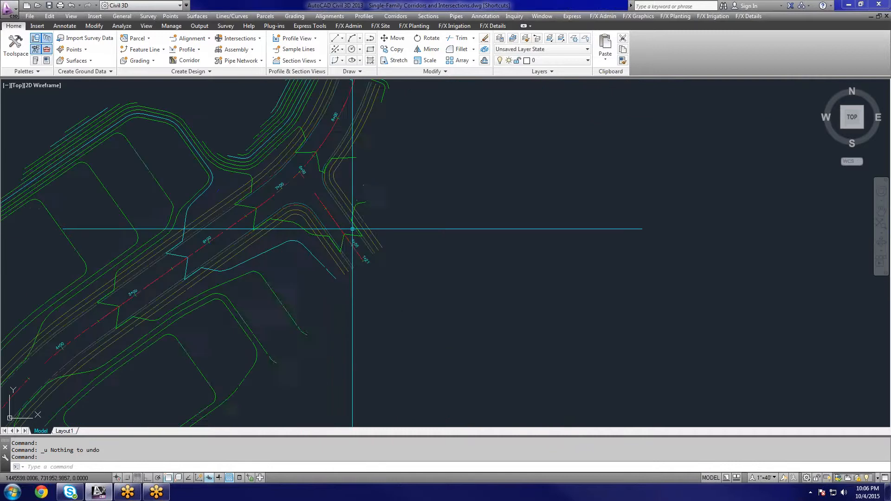
{"action": "scroll", "coordinate": [287, 228], "scroll_direction": "down", "scroll_amount": 6}
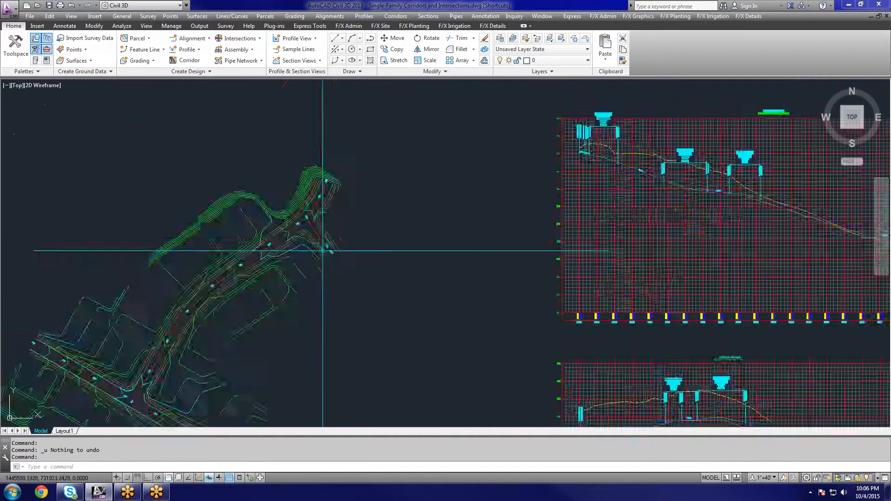
{"action": "scroll", "coordinate": [234, 202], "scroll_direction": "up", "scroll_amount": 7}
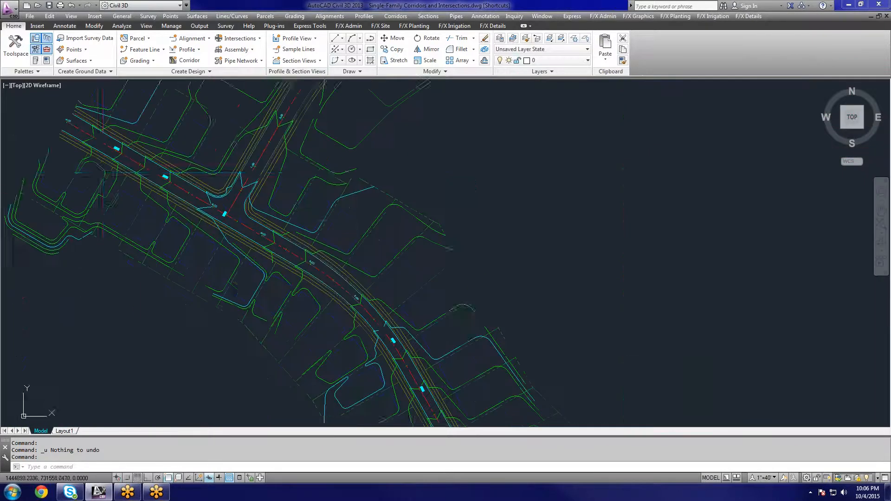
{"action": "scroll", "coordinate": [200, 179], "scroll_direction": "down", "scroll_amount": 3}
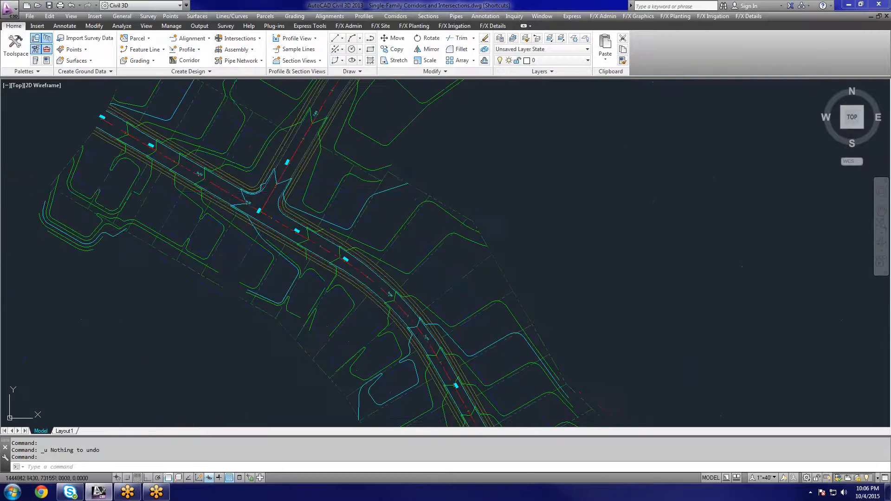
{"action": "scroll", "coordinate": [367, 279], "scroll_direction": "up", "scroll_amount": 4}
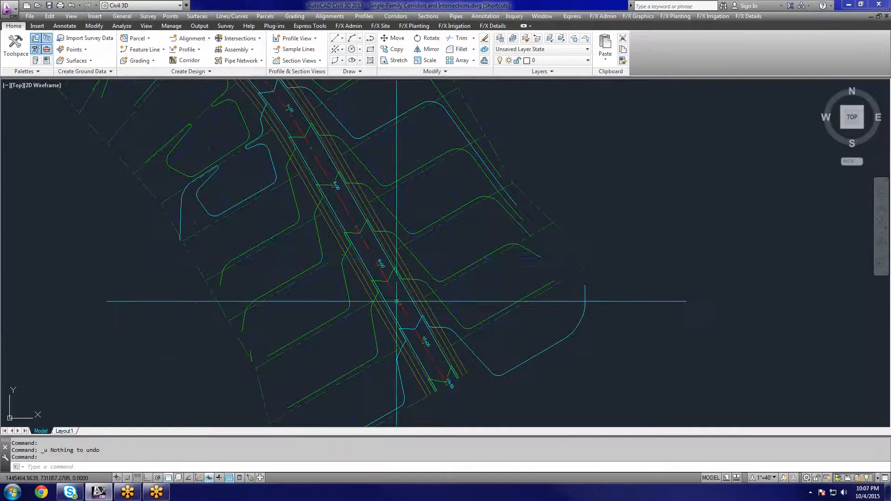
{"action": "scroll", "coordinate": [299, 193], "scroll_direction": "down", "scroll_amount": 4}
{"action": "scroll", "coordinate": [287, 226], "scroll_direction": "up", "scroll_amount": 5}
{"action": "scroll", "coordinate": [288, 226], "scroll_direction": "down", "scroll_amount": 3}
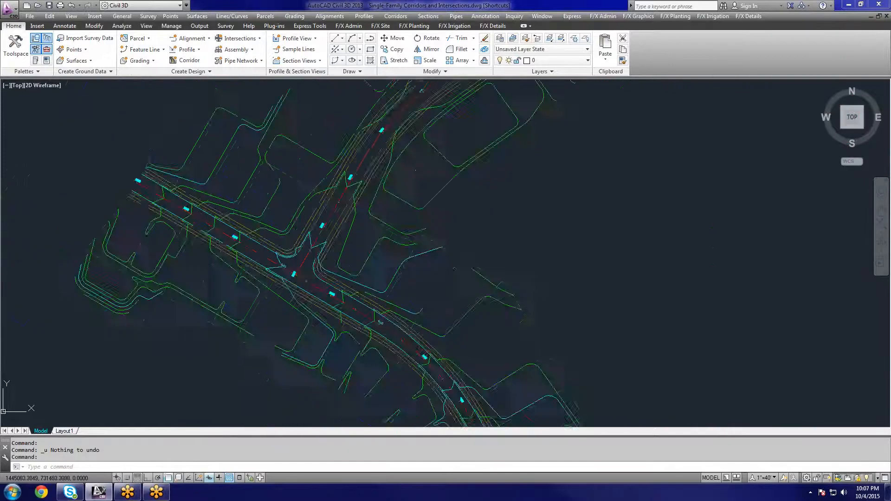
Follow the secondary road in plan from its main road intersection to its junction with the short side road.
{"action": "scroll", "coordinate": [298, 269], "scroll_direction": "up", "scroll_amount": 5}
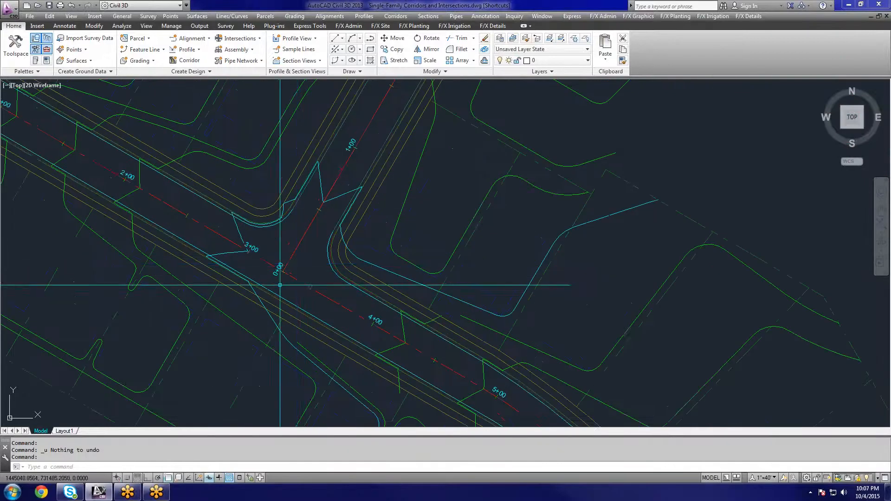
{"action": "scroll", "coordinate": [304, 278], "scroll_direction": "down", "scroll_amount": 3}
{"action": "middle_click_drag", "start_coordinate": [303, 278], "coordinate": [296, 296]}
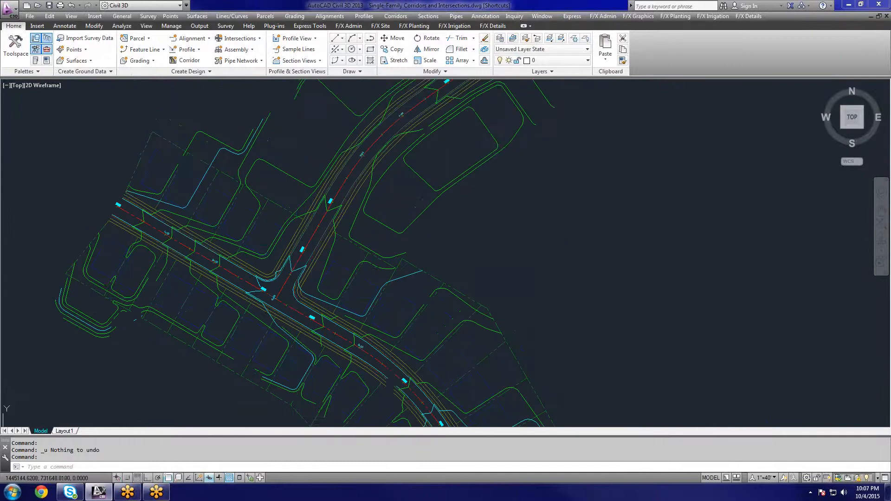
{"action": "scroll", "coordinate": [417, 192], "scroll_direction": "down", "scroll_amount": 3}
{"action": "scroll", "coordinate": [324, 204], "scroll_direction": "up", "scroll_amount": 5}
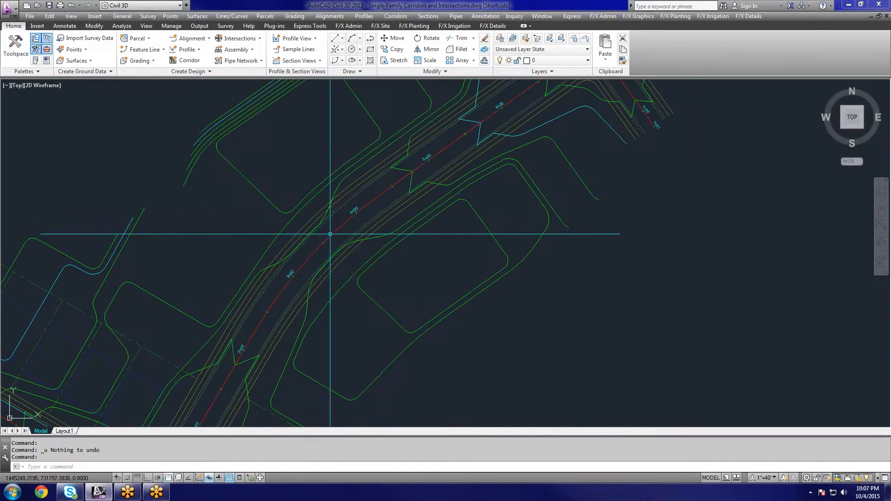
{"action": "scroll", "coordinate": [329, 234], "scroll_direction": "down", "scroll_amount": 6}
{"action": "scroll", "coordinate": [404, 206], "scroll_direction": "up", "scroll_amount": 6}
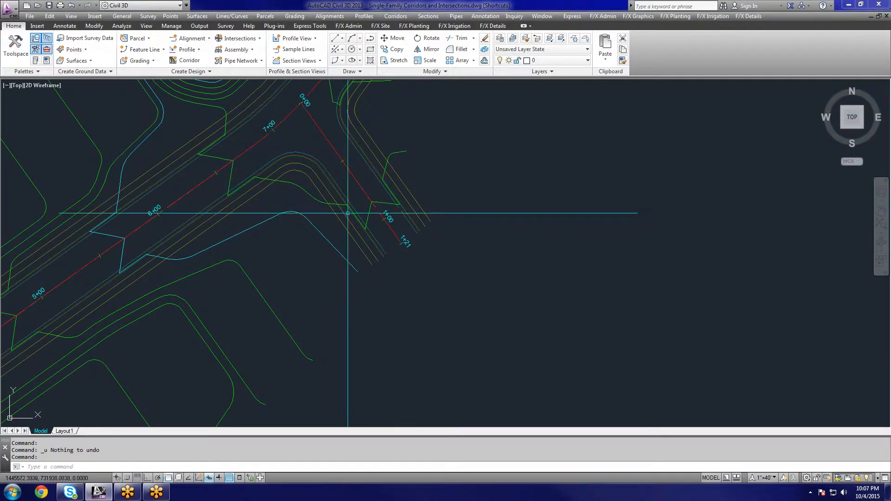
{"action": "scroll", "coordinate": [269, 233], "scroll_direction": "down", "scroll_amount": 6}
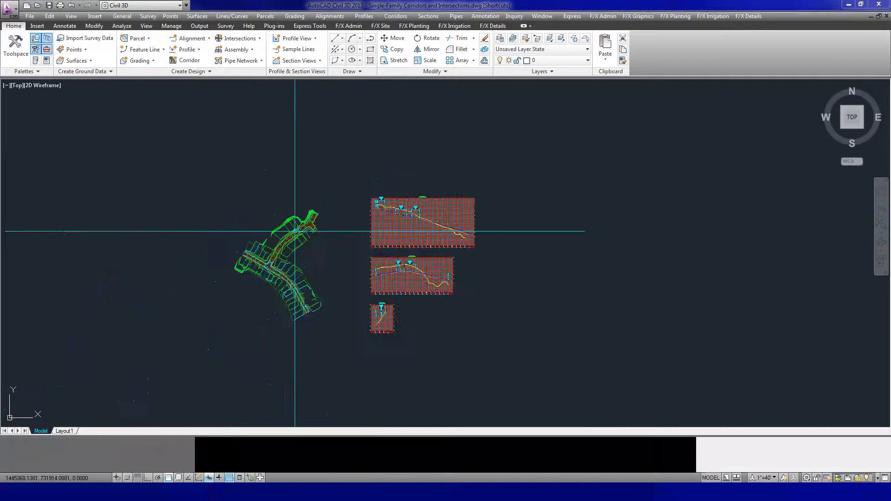
Examine the road profile views beside the plan, including the start of the Road B and Road C design profiles.
{"action": "scroll", "coordinate": [320, 232], "scroll_direction": "up", "scroll_amount": 6}
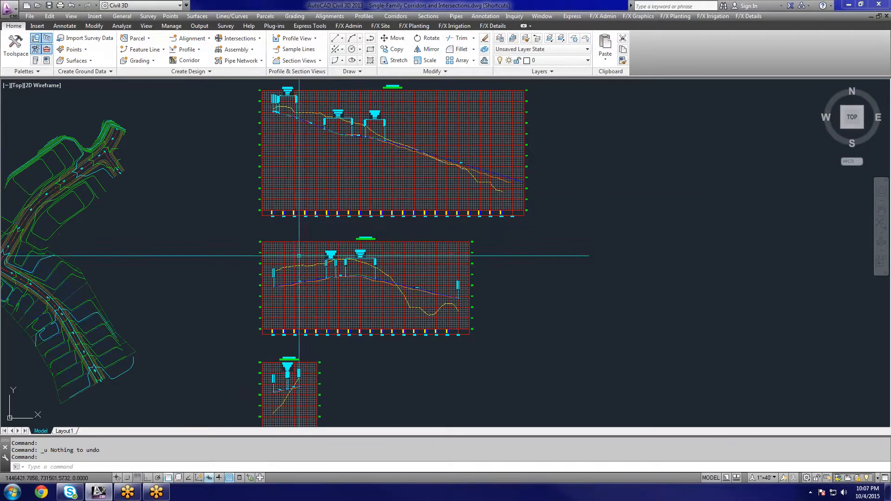
{"action": "mouse_move", "coordinate": [273, 337]}
{"action": "middle_mouse_down"}
{"action": "mouse_move", "coordinate": [320, 271]}
{"action": "mouse_move", "coordinate": [350, 263]}
{"action": "middle_mouse_up"}
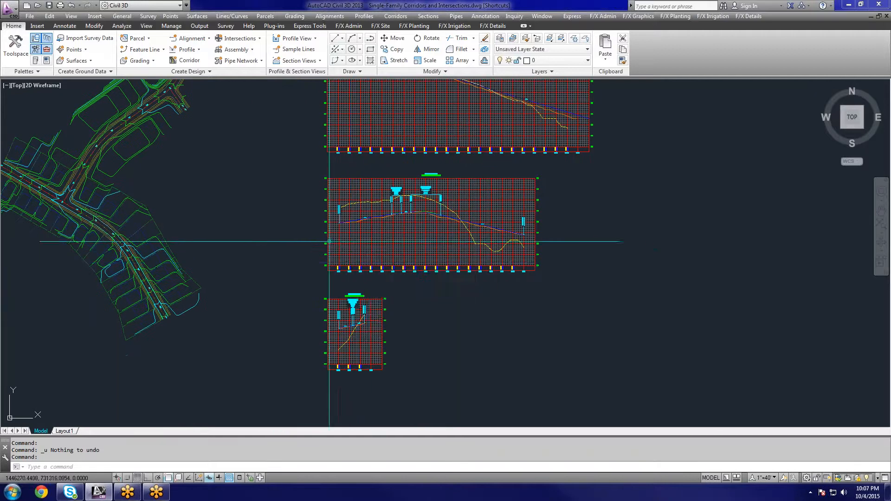
{"action": "scroll", "coordinate": [341, 231], "scroll_direction": "up", "scroll_amount": 3}
{"action": "scroll", "coordinate": [322, 216], "scroll_direction": "up", "scroll_amount": 1}
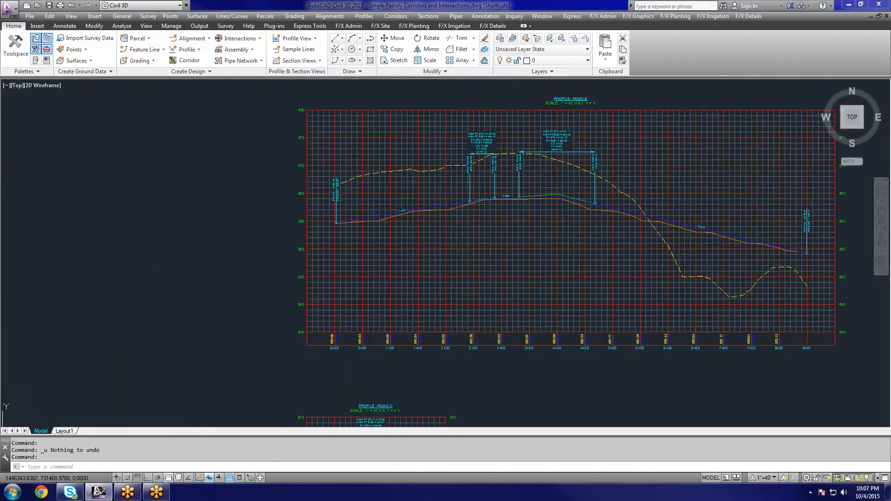
{"action": "scroll", "coordinate": [339, 225], "scroll_direction": "up", "scroll_amount": 5}
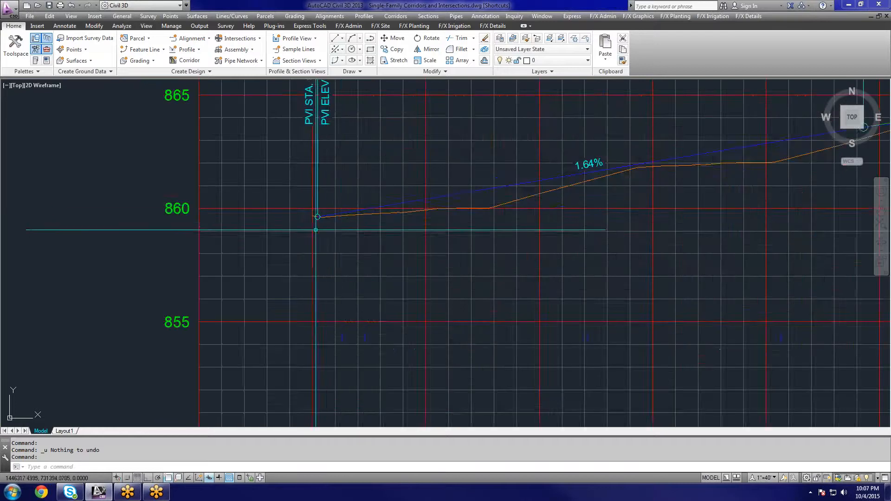
{"action": "scroll", "coordinate": [315, 227], "scroll_direction": "down", "scroll_amount": 6}
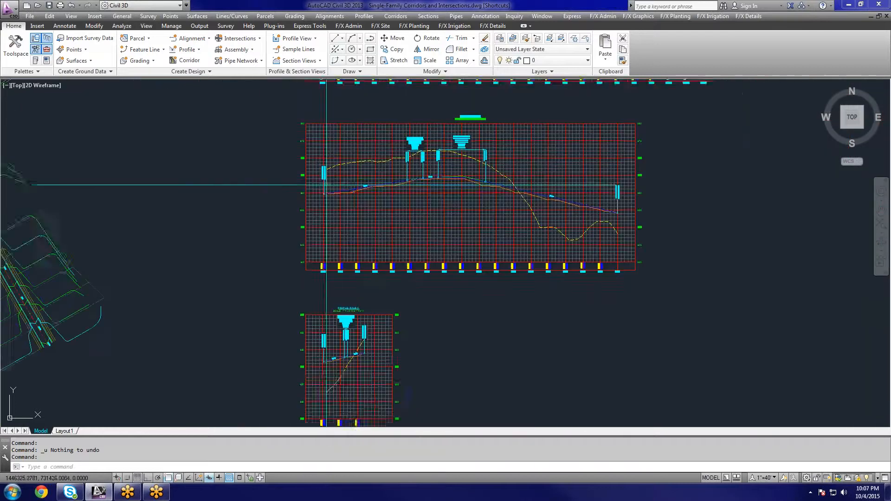
{"action": "scroll", "coordinate": [325, 187], "scroll_direction": "up", "scroll_amount": 5}
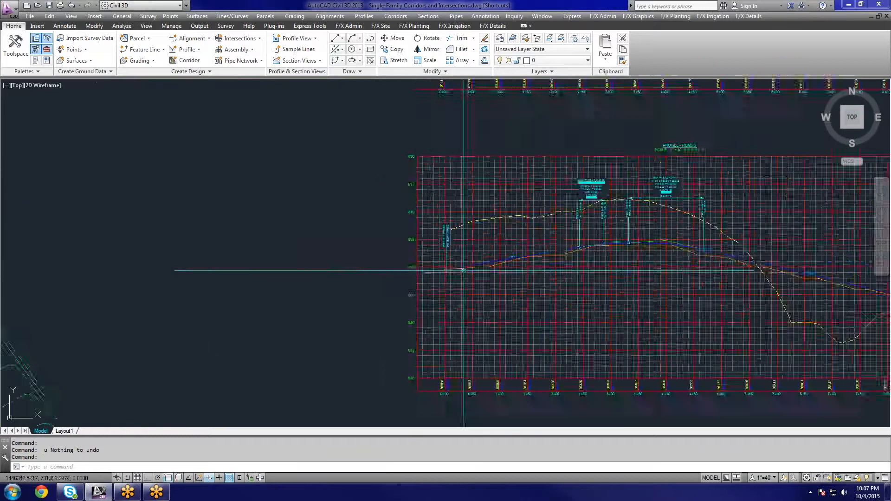
{"action": "scroll", "coordinate": [427, 260], "scroll_direction": "down", "scroll_amount": 6}
{"action": "scroll", "coordinate": [423, 297], "scroll_direction": "up", "scroll_amount": 7}
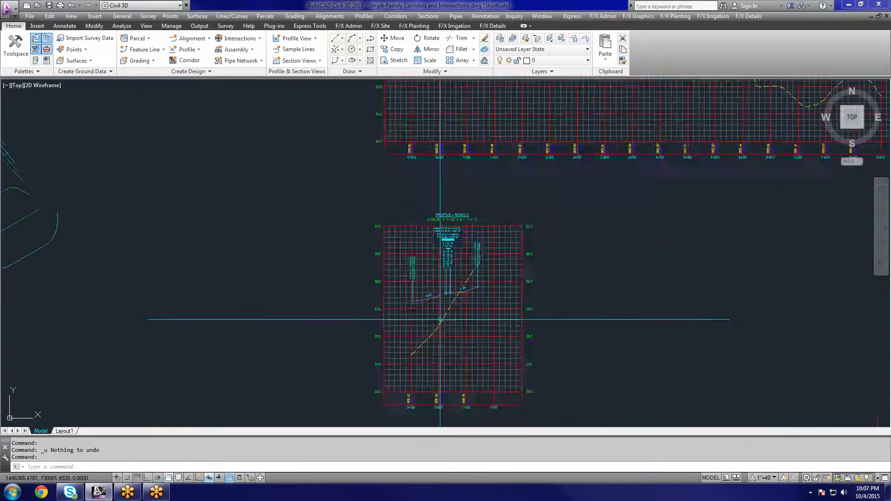
{"action": "scroll", "coordinate": [432, 301], "scroll_direction": "down", "scroll_amount": 1}
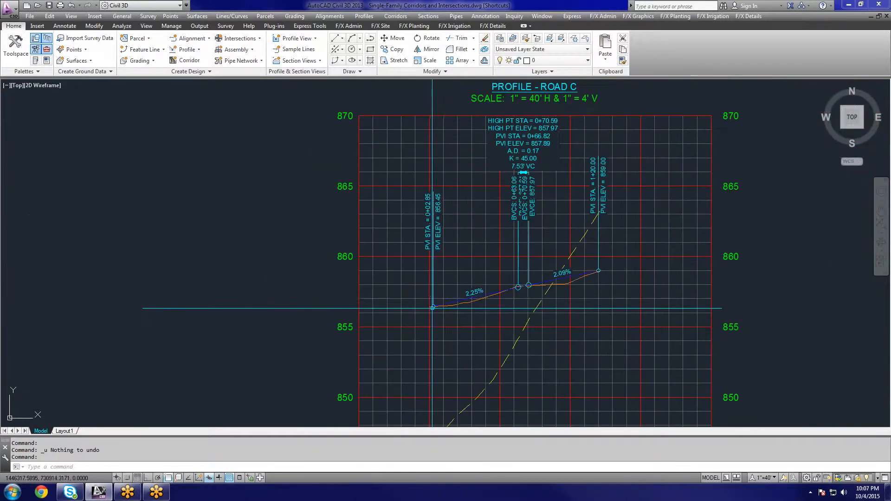
{"action": "scroll", "coordinate": [436, 306], "scroll_direction": "down", "scroll_amount": 5}
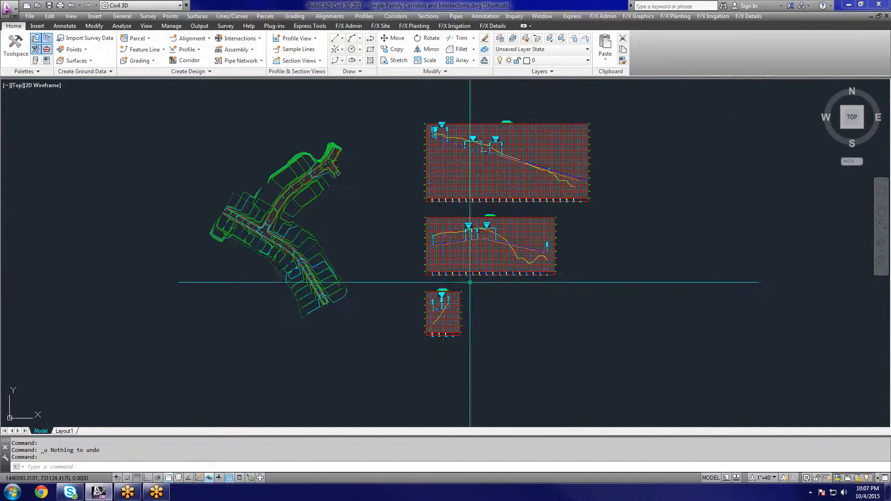
{"action": "scroll", "coordinate": [518, 240], "scroll_direction": "up", "scroll_amount": 6}
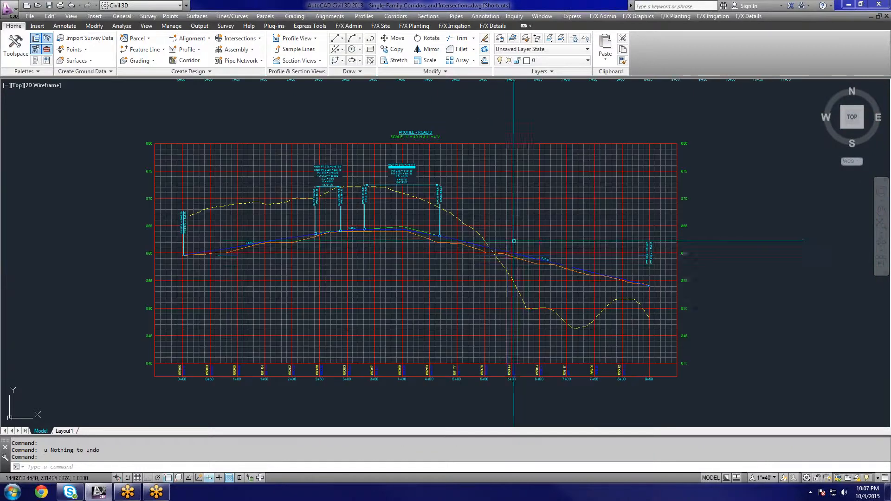
{"action": "scroll", "coordinate": [479, 272], "scroll_direction": "down", "scroll_amount": 7}
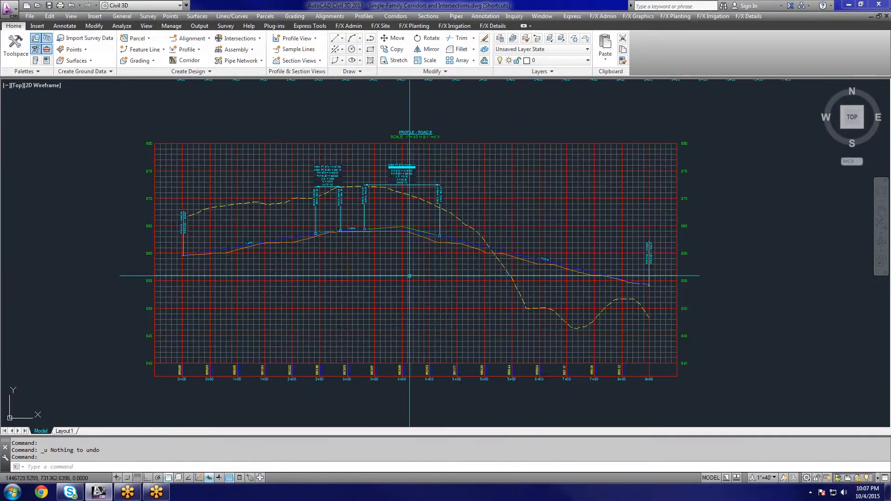
{"action": "middle_click_drag", "start_coordinate": [336, 240], "coordinate": [329, 280]}
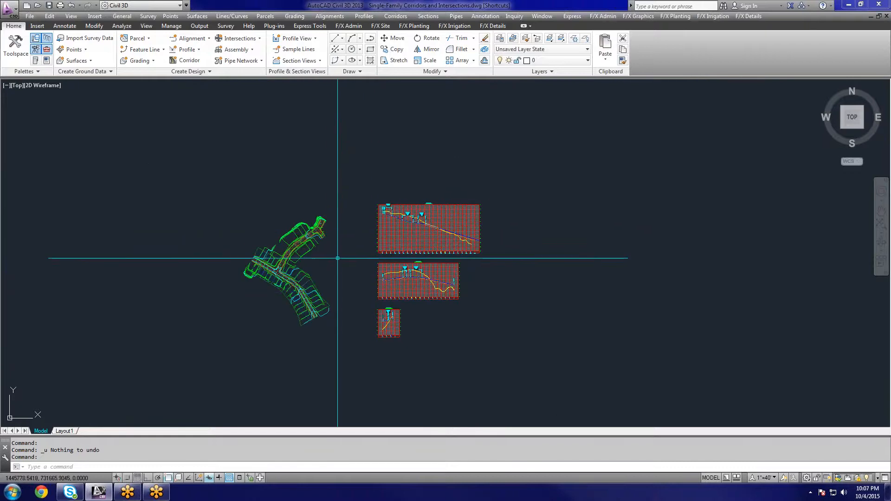
Examine the set of labelled road assemblies, from the Primary Road part sections to the Curb Return Fillets and full sections.
{"action": "scroll", "coordinate": [279, 255], "scroll_direction": "down", "scroll_amount": 4}
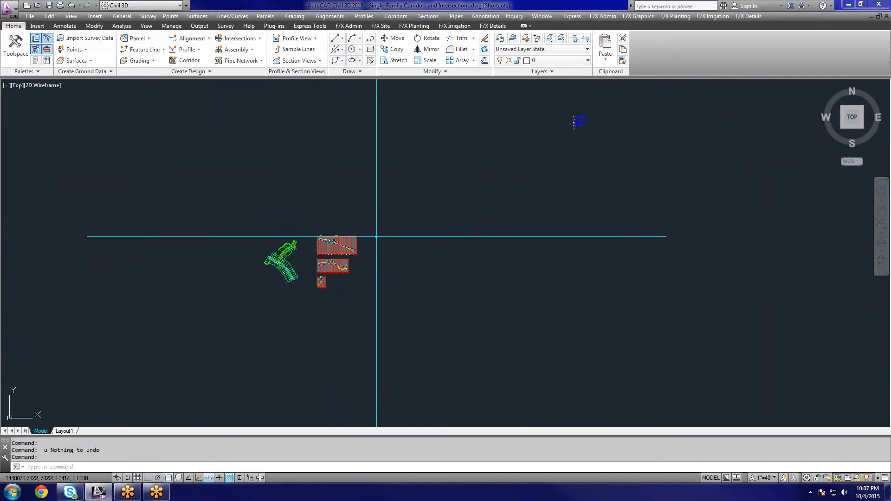
{"action": "middle_click_drag", "start_coordinate": [454, 239], "coordinate": [364, 258]}
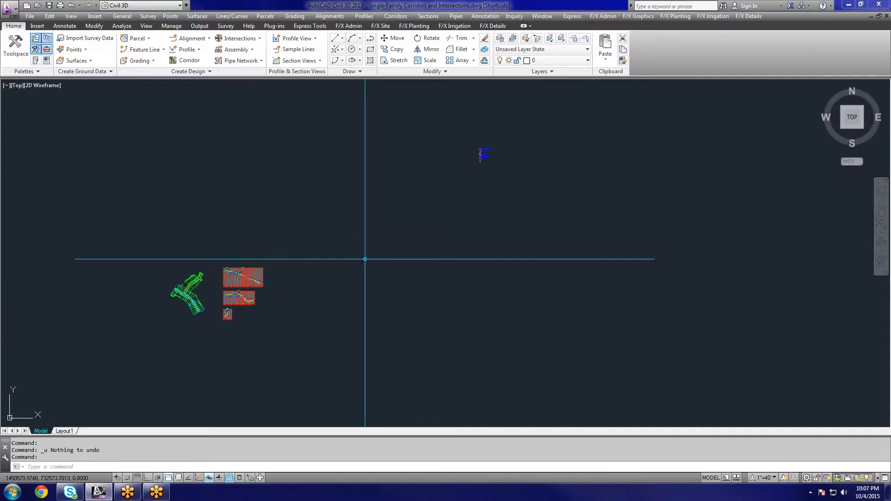
{"action": "scroll", "coordinate": [403, 195], "scroll_direction": "up", "scroll_amount": 10}
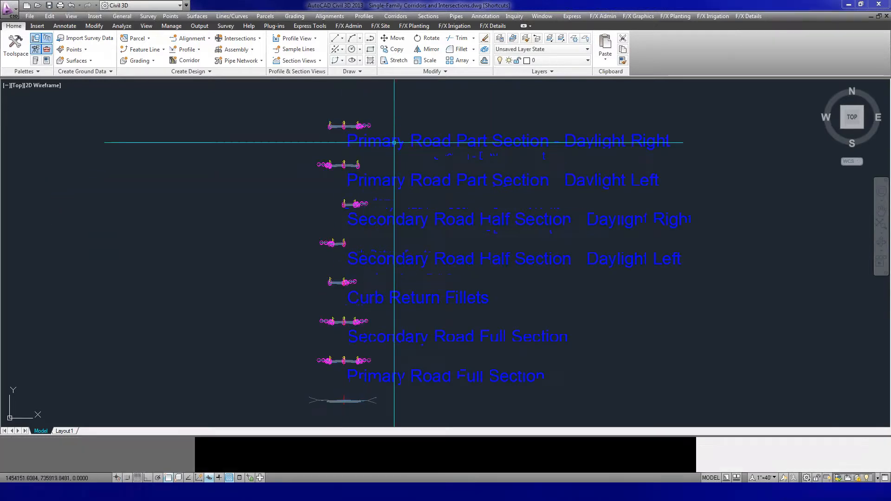
{"action": "scroll", "coordinate": [339, 181], "scroll_direction": "up", "scroll_amount": 2}
{"action": "scroll", "coordinate": [364, 136], "scroll_direction": "up", "scroll_amount": 3}
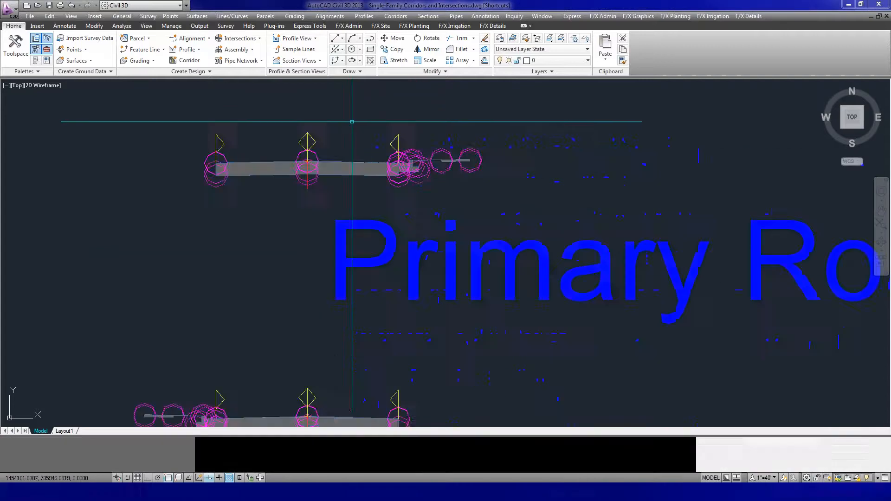
{"action": "scroll", "coordinate": [354, 149], "scroll_direction": "down", "scroll_amount": 3}
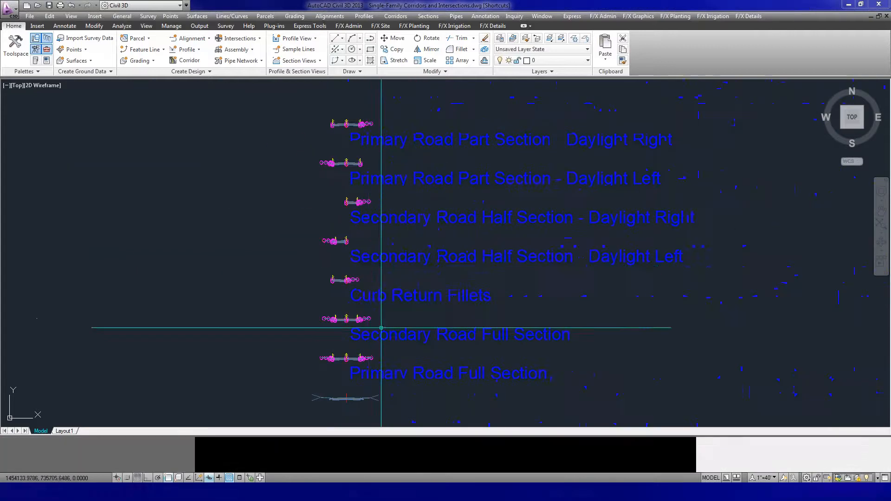
{"action": "middle_click_drag", "start_coordinate": [383, 394], "coordinate": [369, 345]}
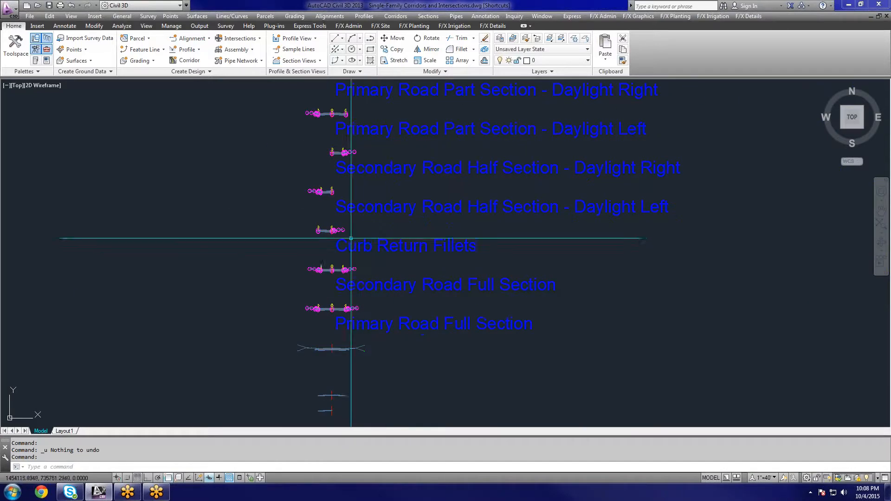
{"action": "scroll", "coordinate": [329, 238], "scroll_direction": "up", "scroll_amount": 2}
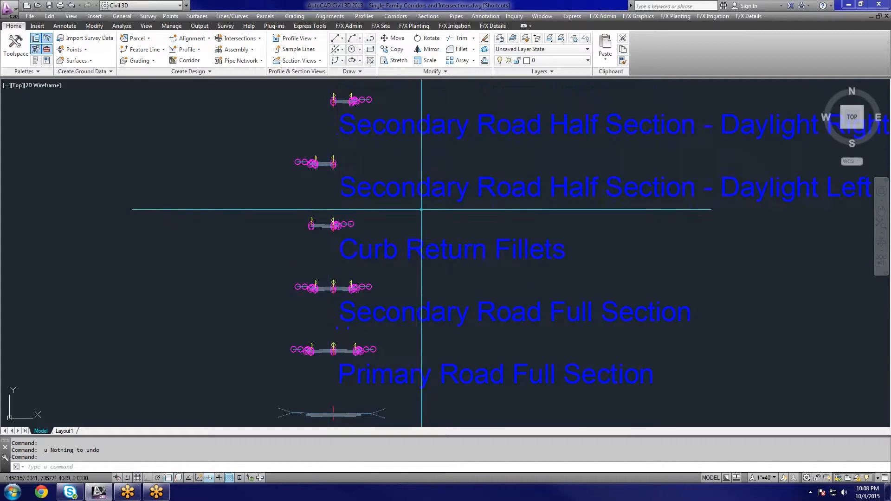
Examine the Secondary Road Half Section - Daylight Left assembly up close and compare it with the other labelled road assemblies.
{"action": "scroll", "coordinate": [332, 160], "scroll_direction": "up", "scroll_amount": 6}
{"action": "left_click", "coordinate": [352, 132]}
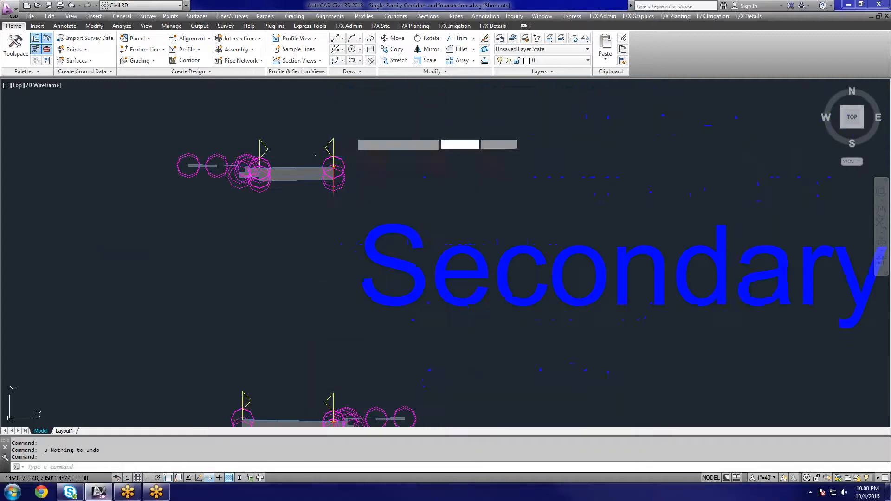
{"action": "left_click", "coordinate": [329, 144]}
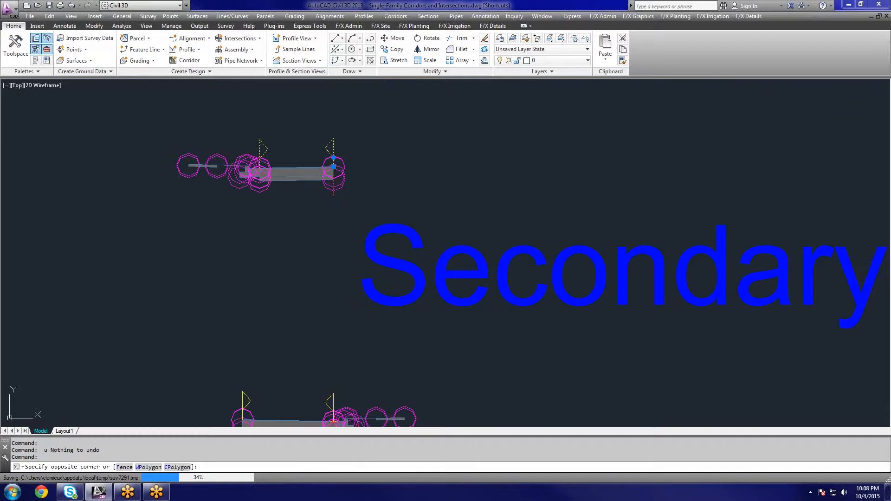
{"action": "right_click", "coordinate": [373, 174]}
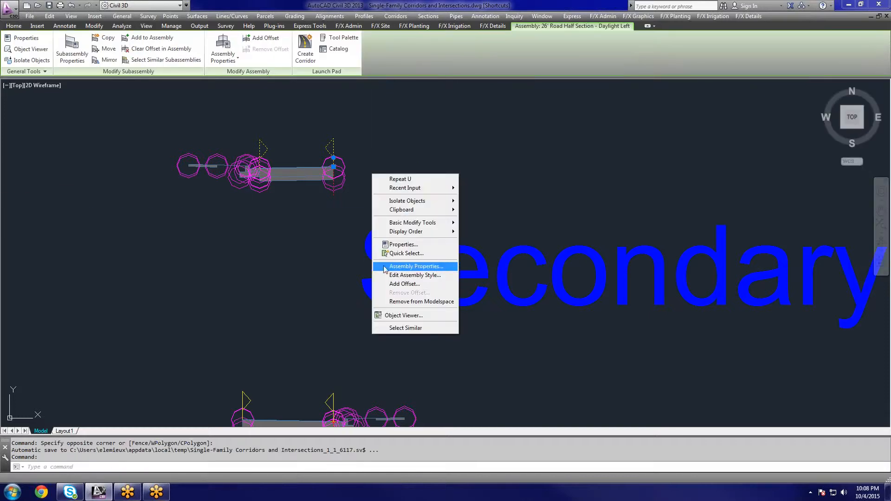
{"action": "left_click", "coordinate": [356, 259]}
{"action": "key", "text": "Escape"}
{"action": "scroll", "coordinate": [368, 219], "scroll_direction": "down", "scroll_amount": 4}
{"action": "scroll", "coordinate": [334, 203], "scroll_direction": "up", "scroll_amount": 4}
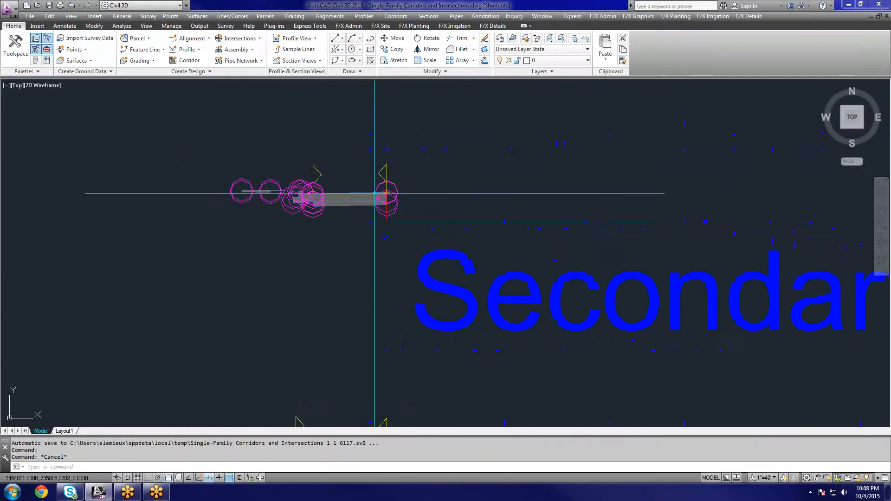
{"action": "scroll", "coordinate": [374, 193], "scroll_direction": "down", "scroll_amount": 6}
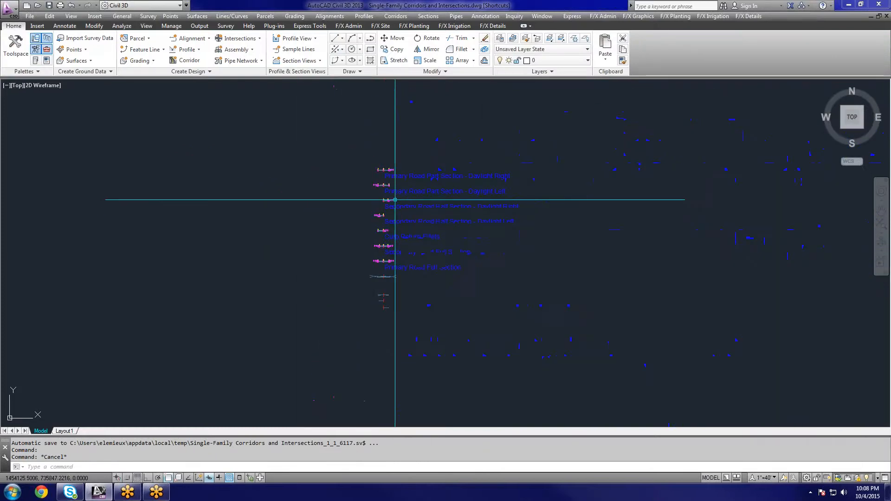
{"action": "scroll", "coordinate": [394, 201], "scroll_direction": "down", "scroll_amount": 1}
{"action": "scroll", "coordinate": [380, 209], "scroll_direction": "up", "scroll_amount": 4}
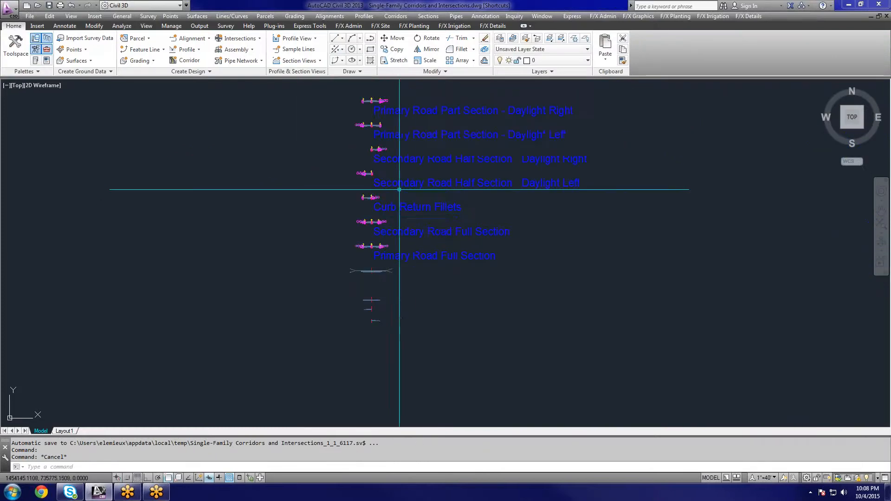
{"action": "scroll", "coordinate": [387, 209], "scroll_direction": "down", "scroll_amount": 4}
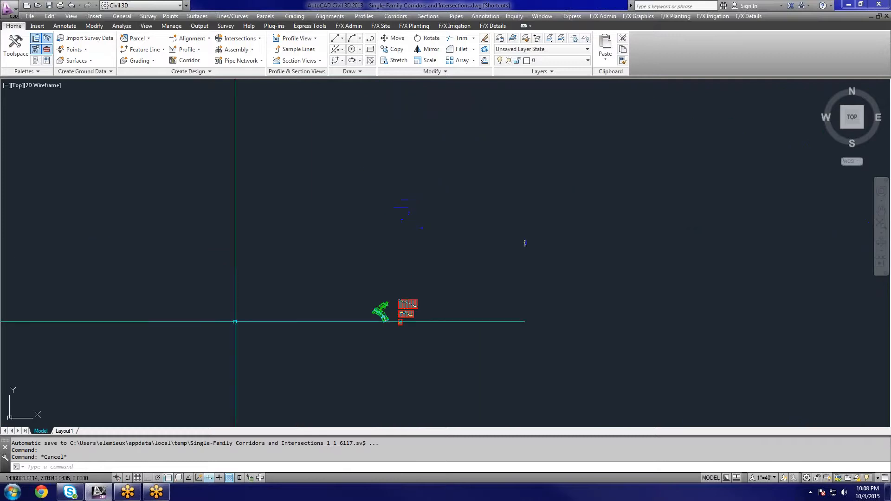
Start a new corridor for the subdivision roads named DESIGN CORRIDOR and give it the LDI corridor style.
{"action": "scroll", "coordinate": [370, 312], "scroll_direction": "up", "scroll_amount": 8}
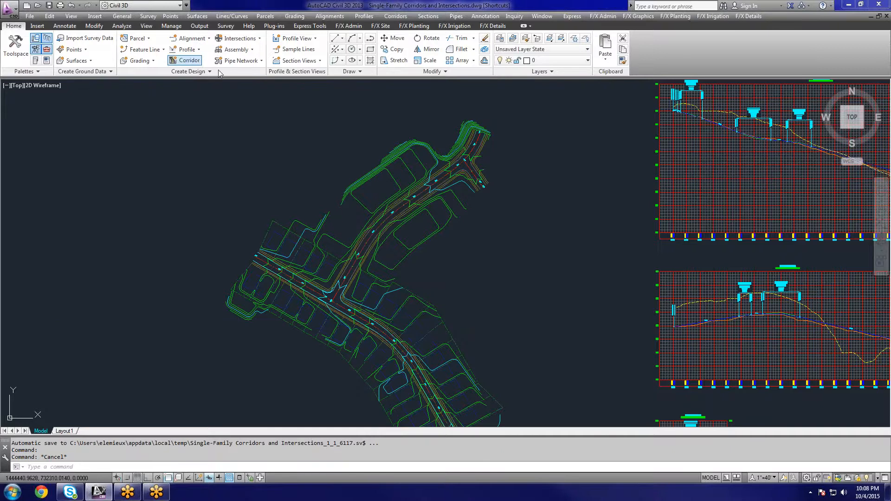
{"action": "type", "text": "DESIGN CORRIDOR"}
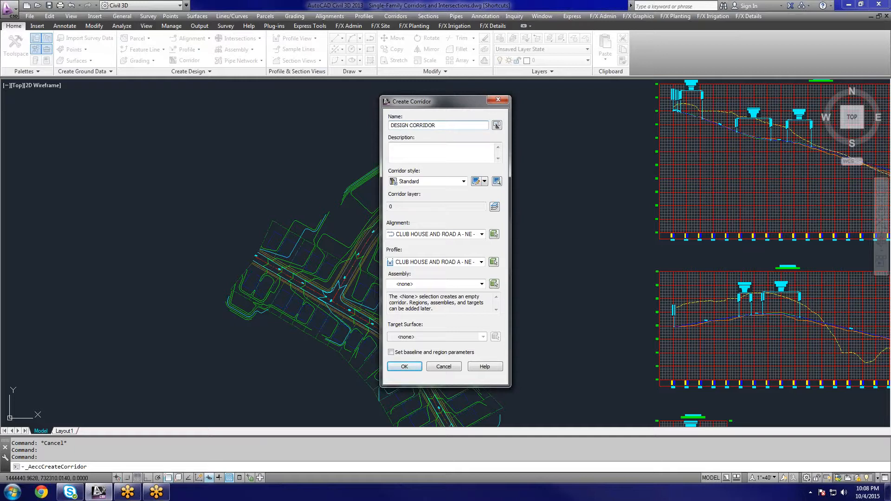
{"action": "left_click", "coordinate": [433, 181]}
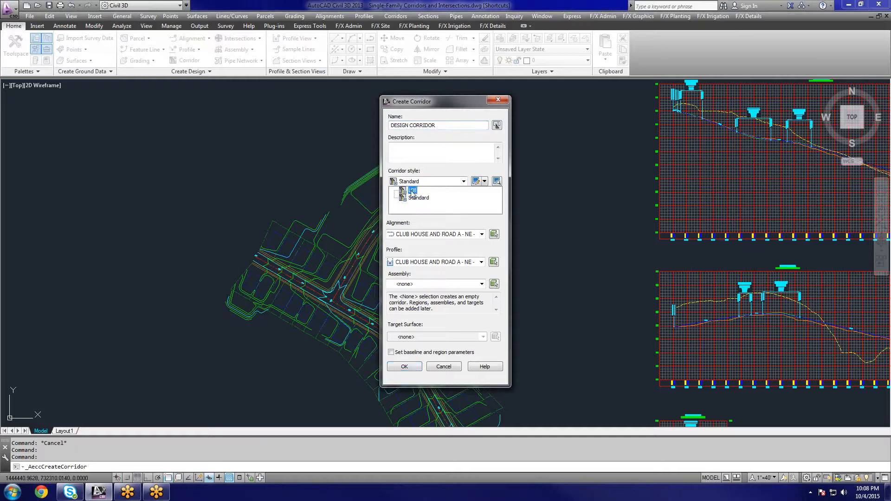
{"action": "left_click", "coordinate": [412, 190]}
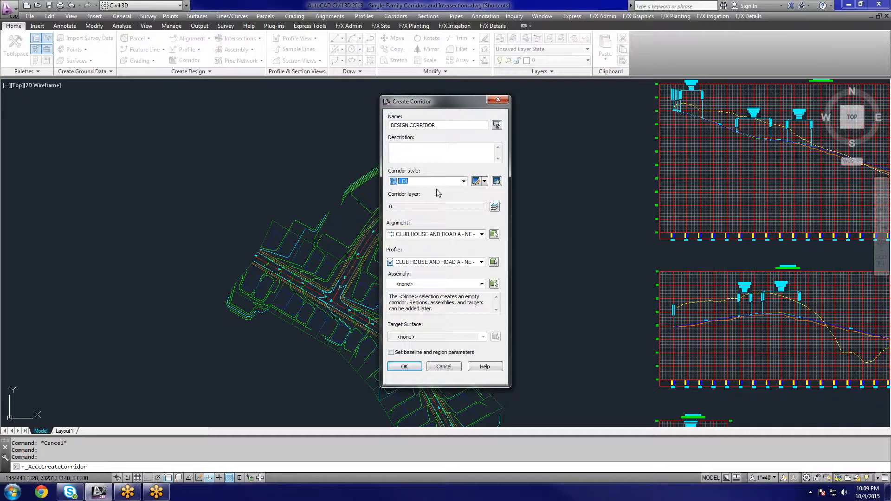
Assign the ROAD A alignment to the new corridor, with Layout (293) as its profile.
{"action": "left_click", "coordinate": [434, 235]}
{"action": "left_click", "coordinate": [436, 235]}
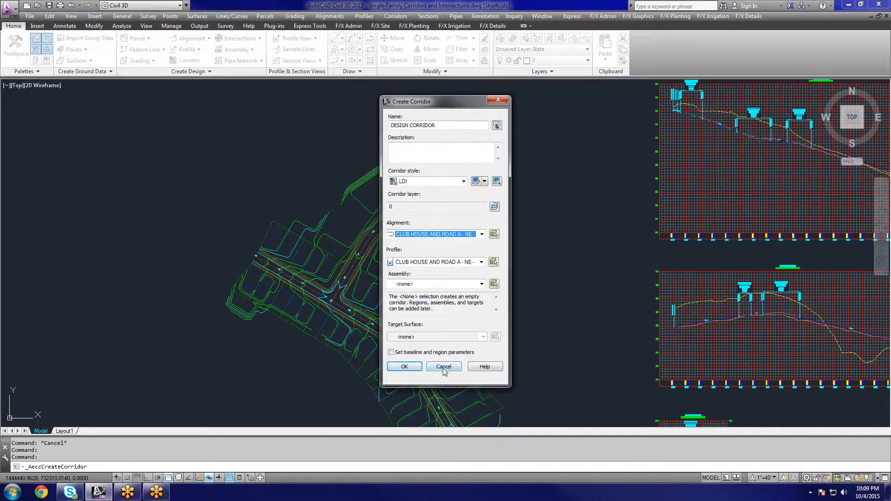
{"action": "left_click", "coordinate": [442, 234]}
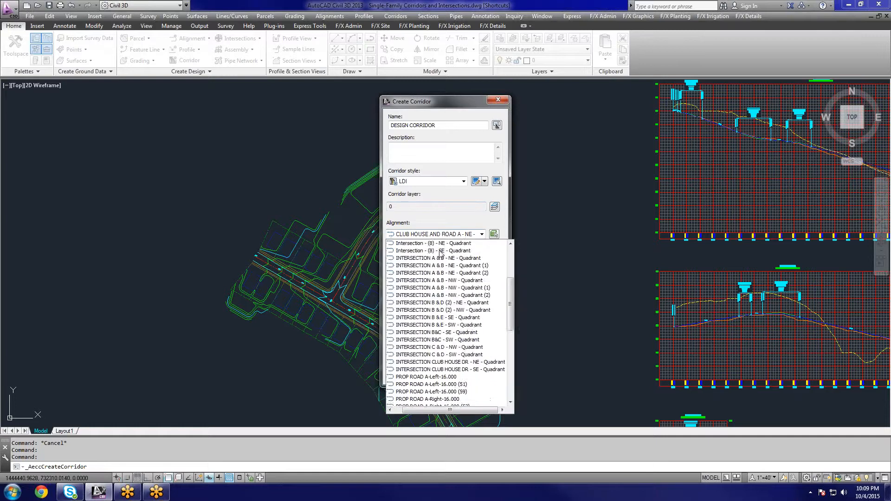
{"action": "scroll", "coordinate": [431, 325], "scroll_direction": "down", "scroll_amount": 5}
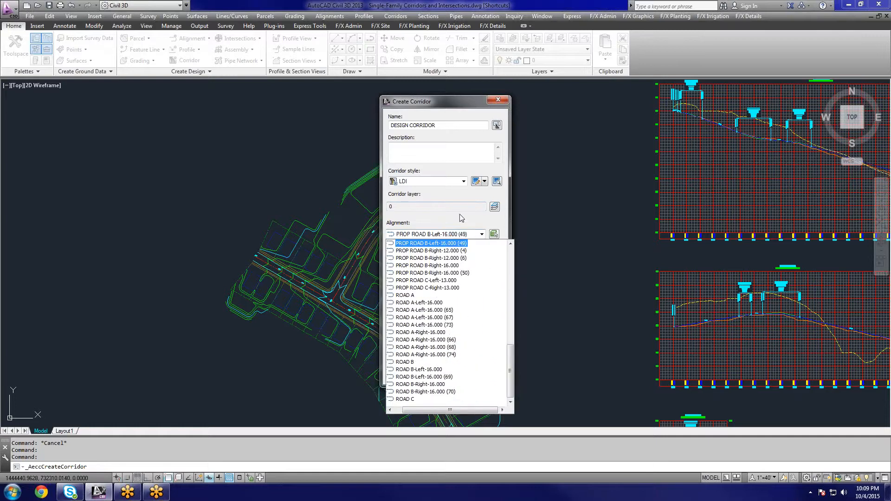
{"action": "left_click", "coordinate": [432, 295]}
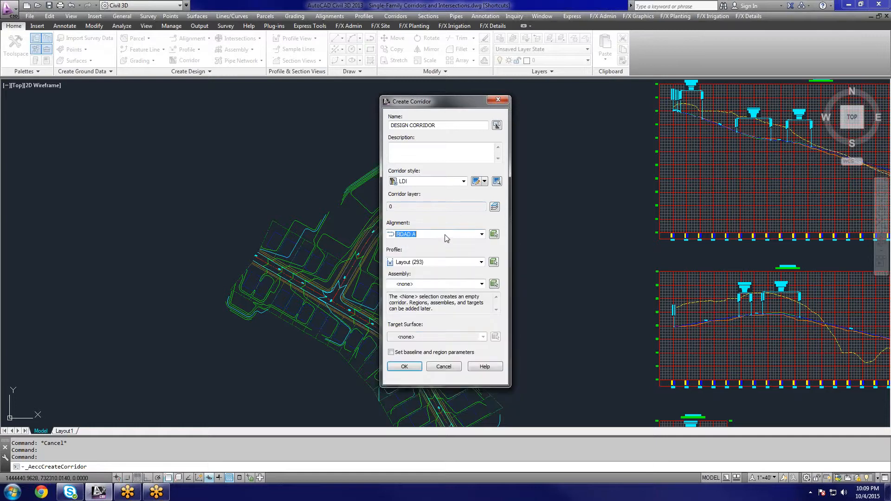
{"action": "left_click", "coordinate": [434, 263]}
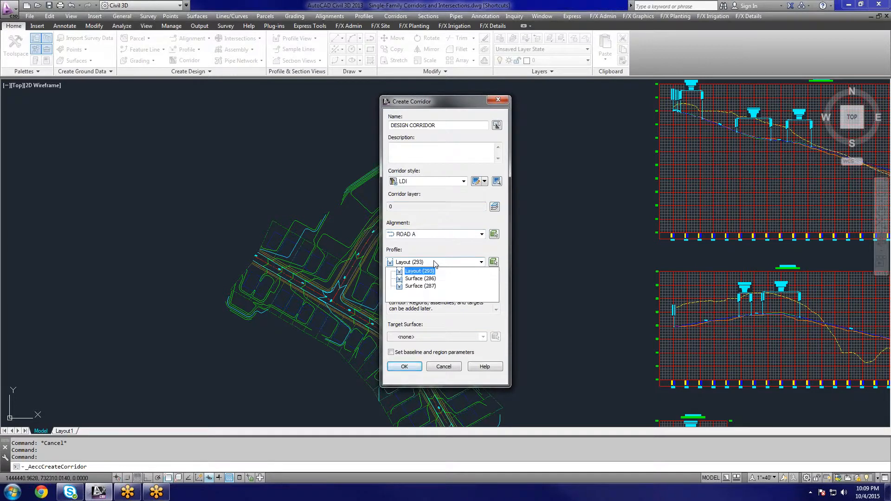
{"action": "left_click", "coordinate": [435, 263]}
Create the corridor with its assembly left at none and the LDI style kept, and dismiss the resulting notice.
{"action": "left_click", "coordinate": [422, 284]}
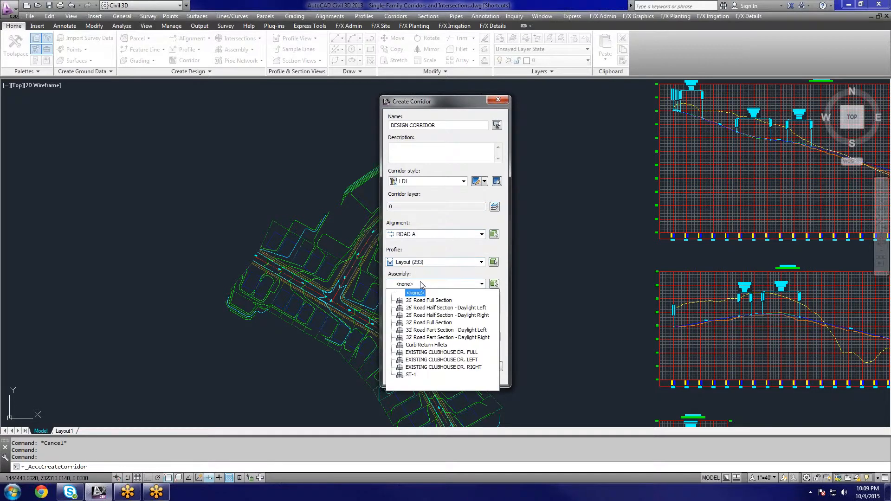
{"action": "left_click", "coordinate": [422, 284]}
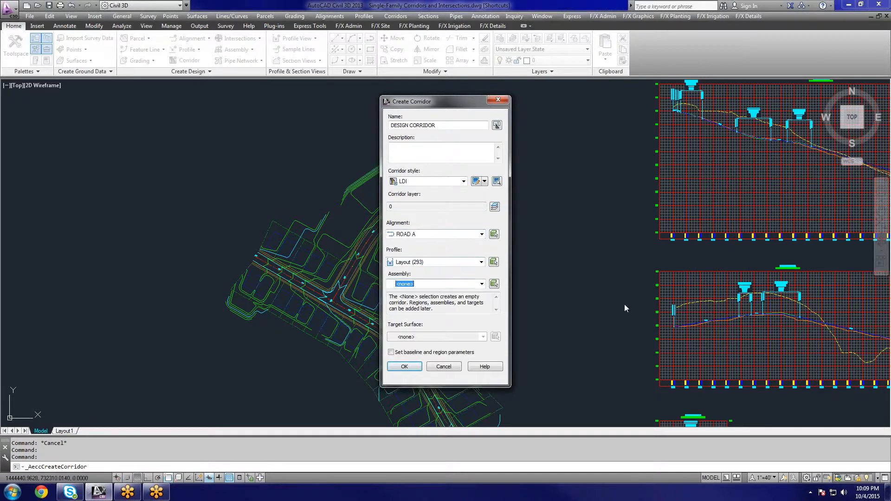
{"action": "left_click", "coordinate": [430, 182]}
{"action": "left_click", "coordinate": [420, 183]}
{"action": "left_click", "coordinate": [411, 367]}
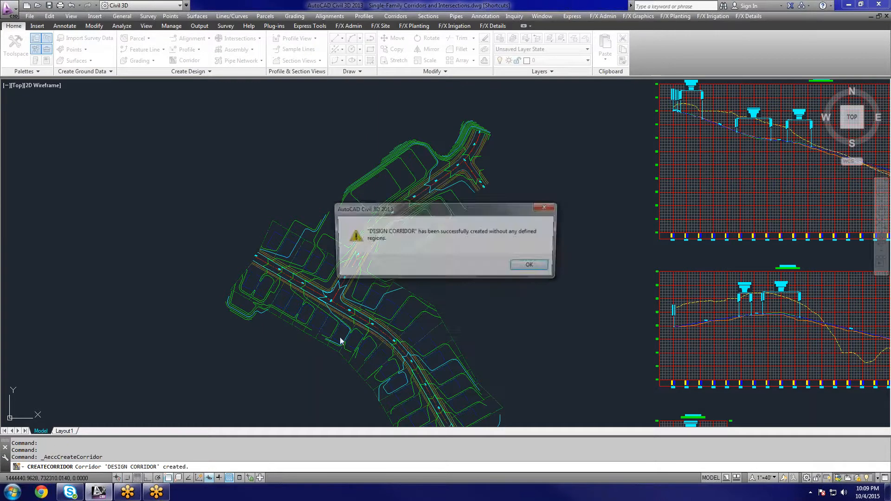
{"action": "left_click", "coordinate": [532, 266]}
{"action": "key", "text": "Escape"}
Regenerate the drawing display around the junction of Road A and Road B.
{"action": "scroll", "coordinate": [355, 310], "scroll_direction": "up", "scroll_amount": 5}
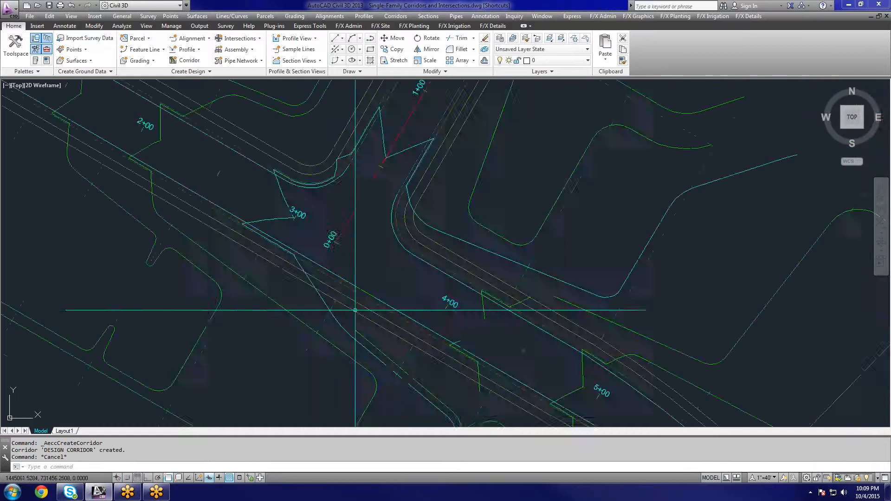
{"action": "scroll", "coordinate": [358, 302], "scroll_direction": "down", "scroll_amount": 4}
{"action": "scroll", "coordinate": [364, 286], "scroll_direction": "up", "scroll_amount": 2}
{"action": "scroll", "coordinate": [365, 291], "scroll_direction": "down", "scroll_amount": 4}
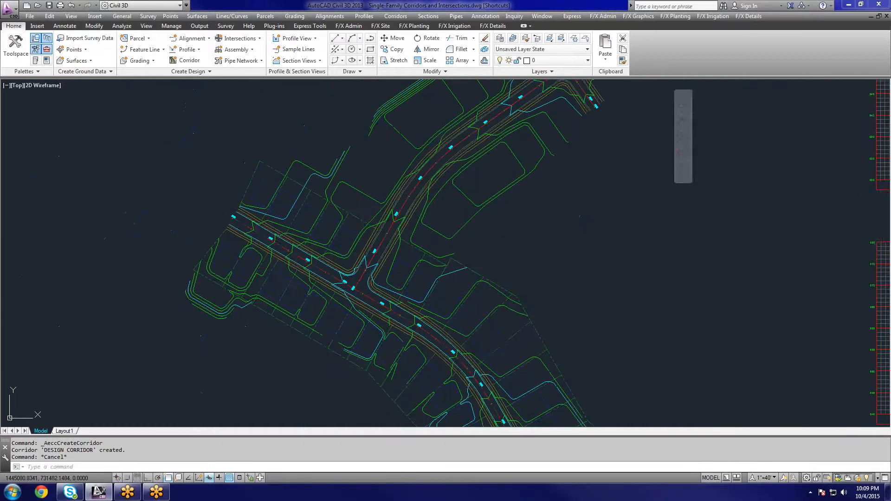
{"action": "type", "text": "re"}
{"action": "key", "text": "Return"}
Start creating an intersection at the point where the Road B centerline meets Road A at station 0+00.
{"action": "left_click", "coordinate": [240, 38]}
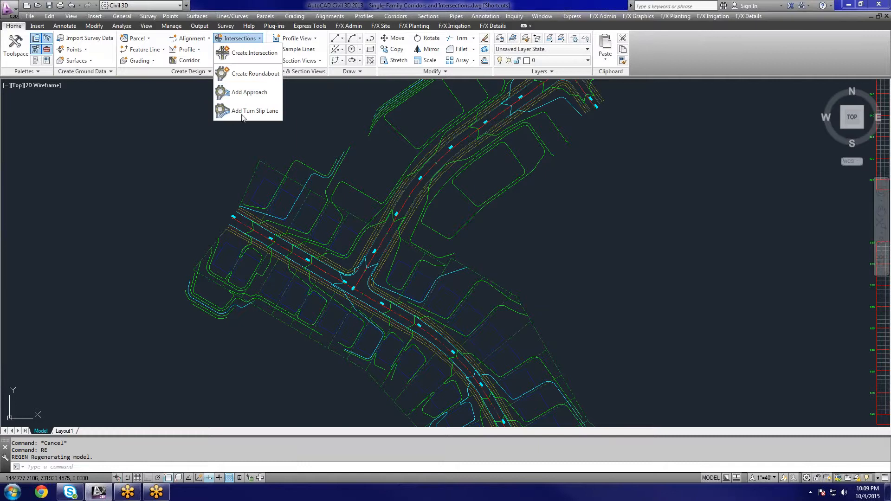
{"action": "left_click", "coordinate": [249, 54]}
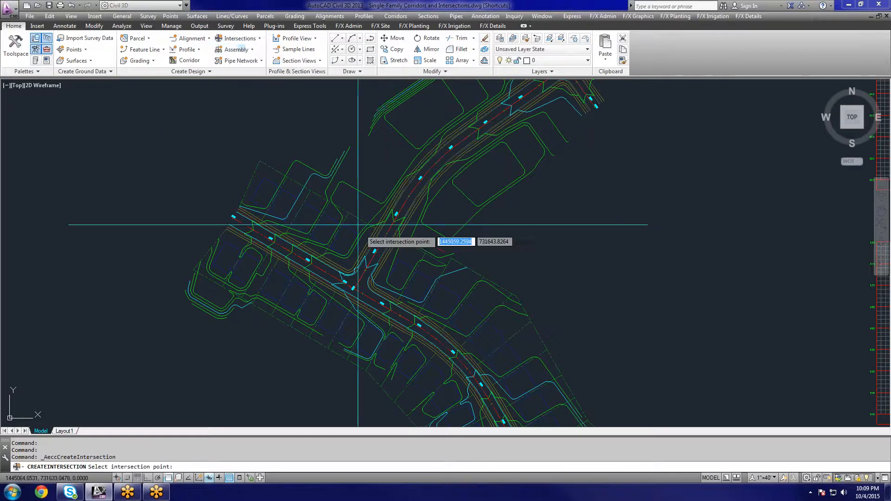
{"action": "scroll", "coordinate": [354, 313], "scroll_direction": "up", "scroll_amount": 8}
{"action": "scroll", "coordinate": [273, 376], "scroll_direction": "up", "scroll_amount": 2}
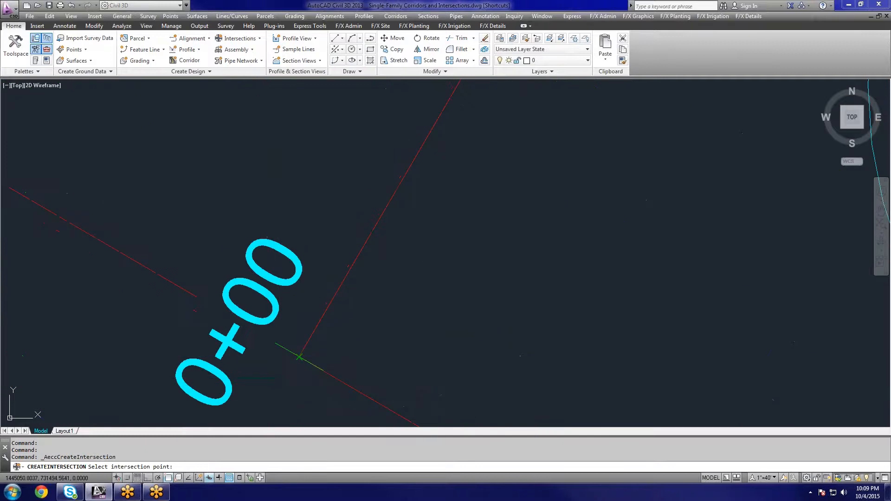
{"action": "left_click", "coordinate": [299, 356]}
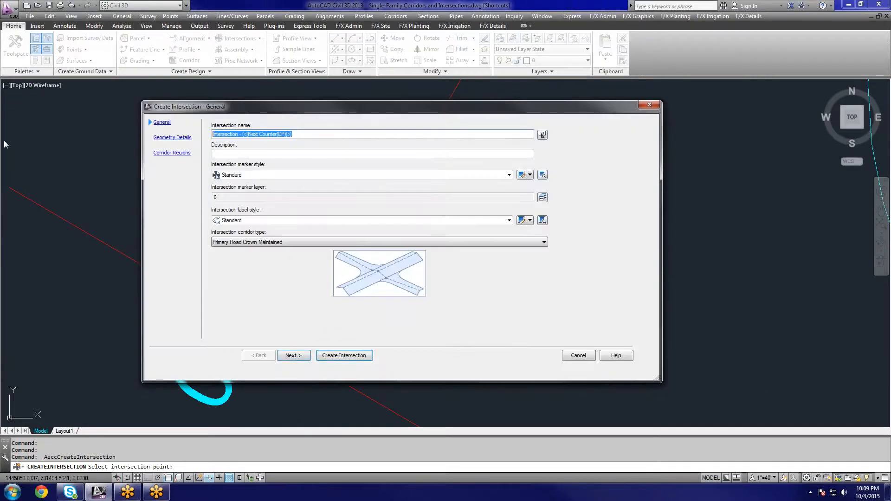
Name the intersection INTERSECTION A AND B and keep the Standard marker and label styles.
{"action": "key", "text": "BackSpace"}
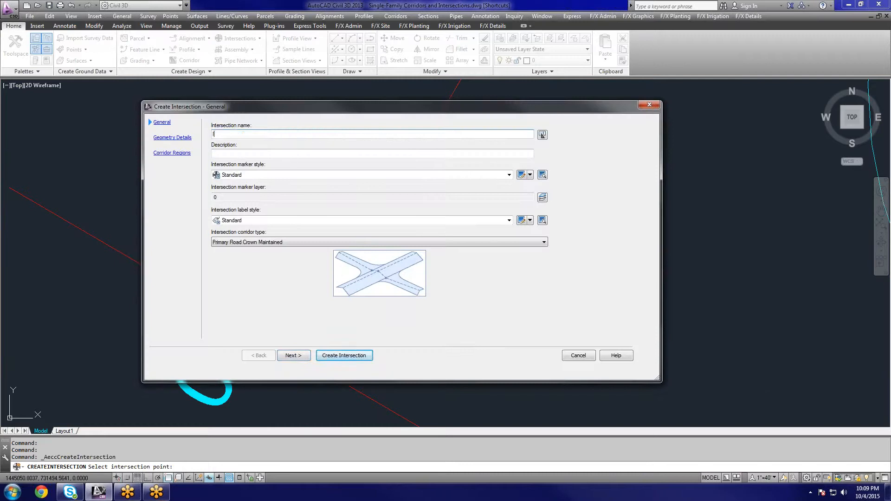
{"action": "type", "text": "INTERSECTION A AND B"}
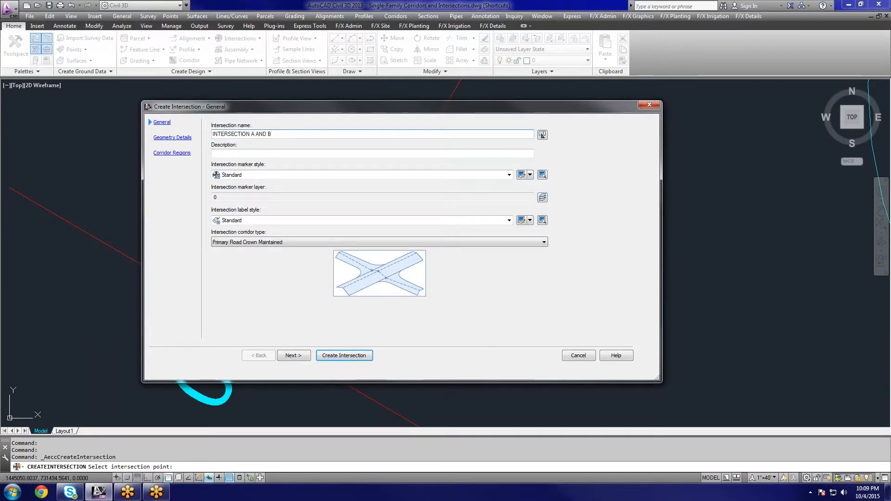
{"action": "left_click", "coordinate": [259, 176]}
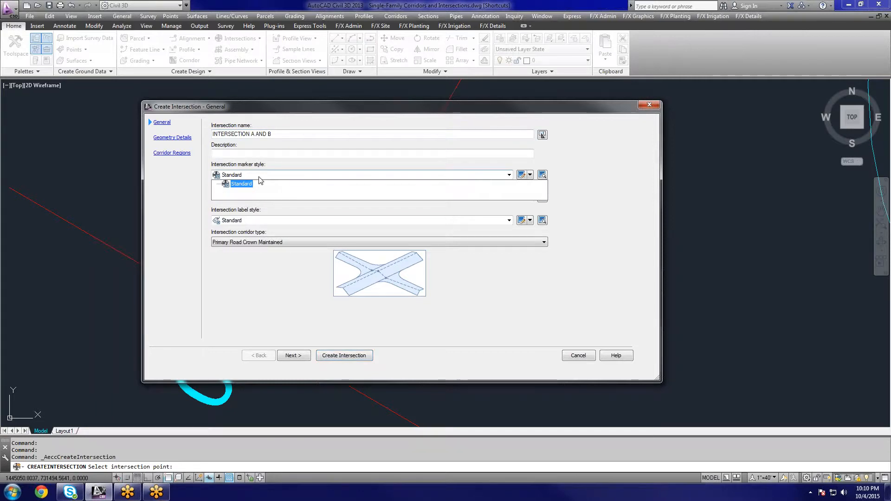
{"action": "left_click", "coordinate": [258, 178]}
{"action": "left_click", "coordinate": [279, 221]}
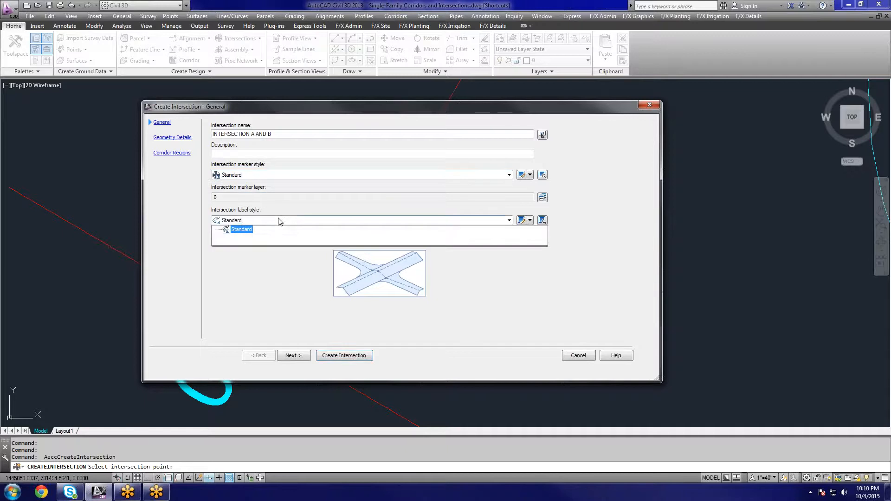
{"action": "left_click", "coordinate": [278, 222]}
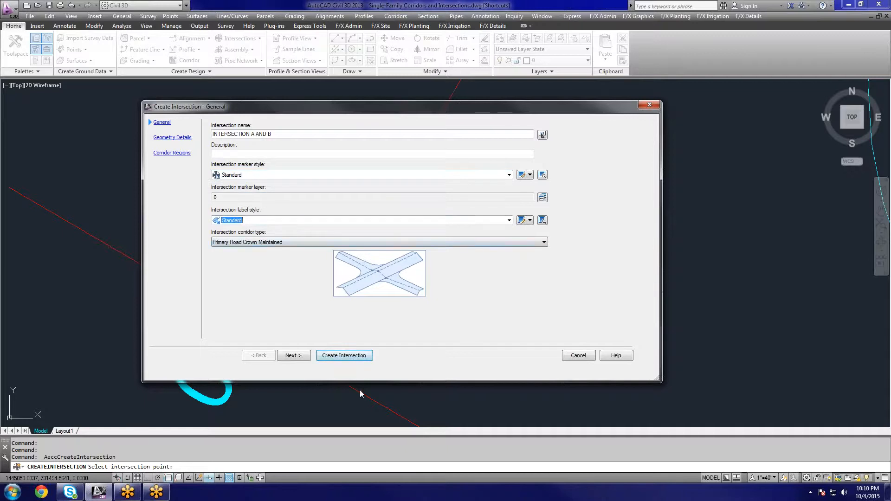
Review the intersection's offset parameters in its geometry details and accept the 16' offsets for Road A and Road B.
{"action": "left_click", "coordinate": [299, 356]}
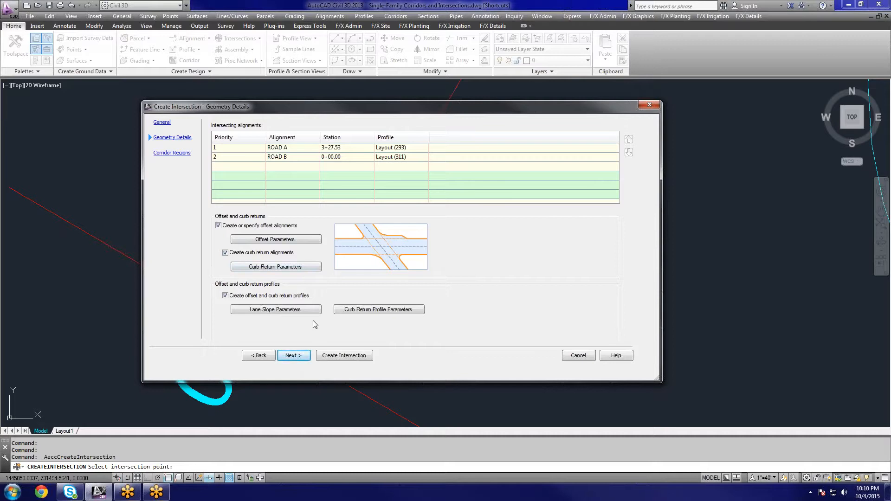
{"action": "left_click", "coordinate": [289, 245]}
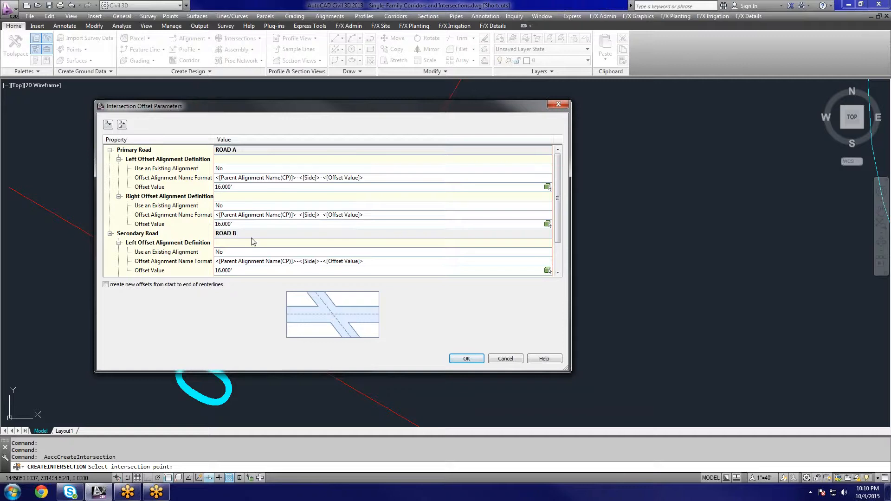
{"action": "left_click", "coordinate": [467, 358]}
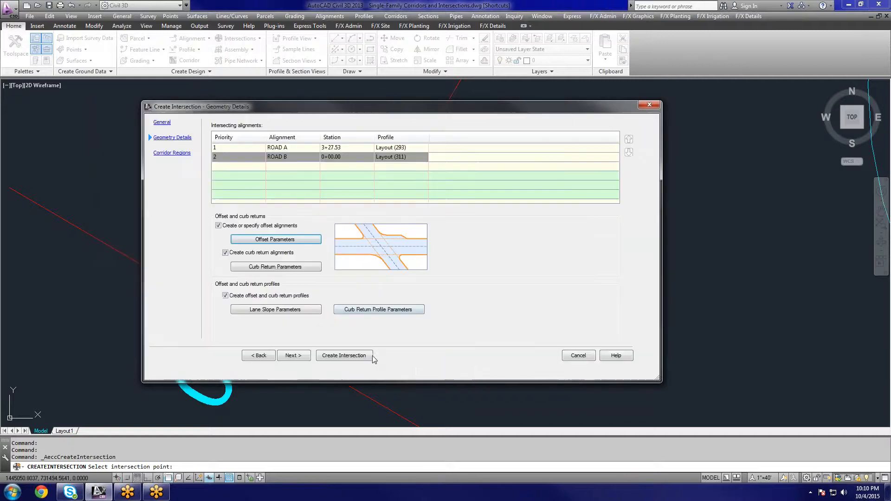
Set the intersection's corridor regions to be added to the existing DESIGN CORRIDOR, with <none> as the daylight surface.
{"action": "left_click", "coordinate": [294, 356]}
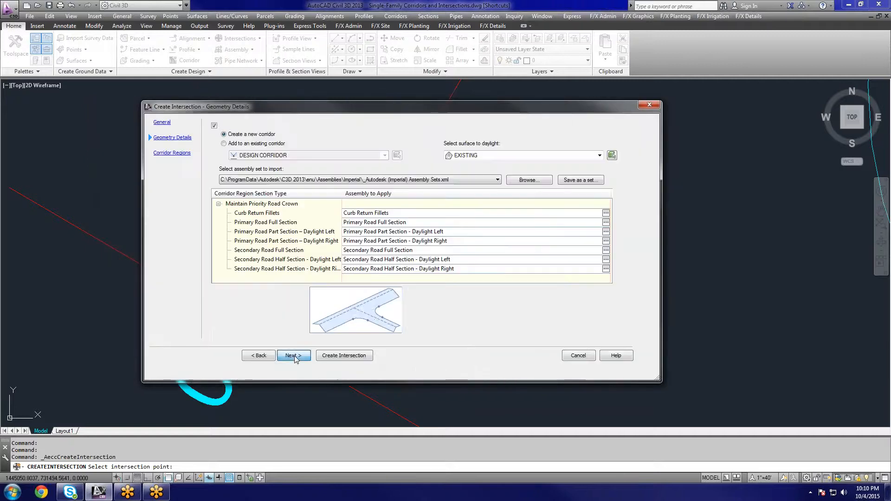
{"action": "left_click", "coordinate": [493, 156]}
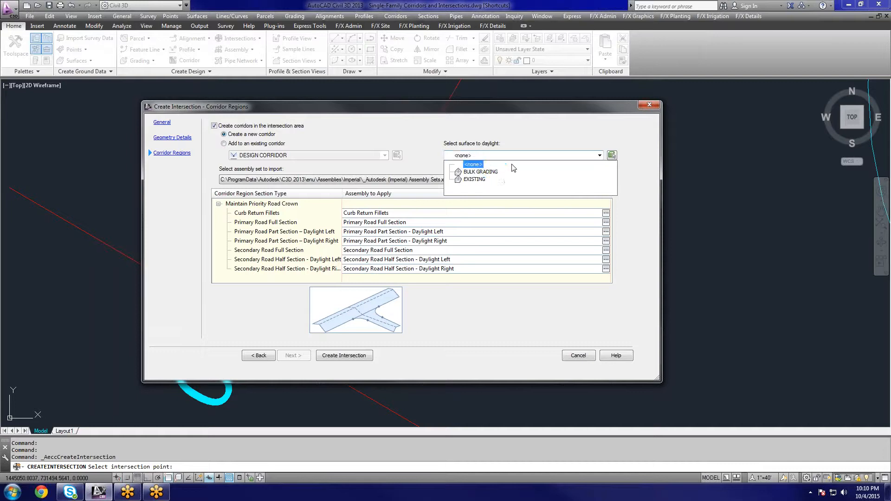
{"action": "left_click", "coordinate": [471, 165]}
{"action": "left_click", "coordinate": [240, 143]}
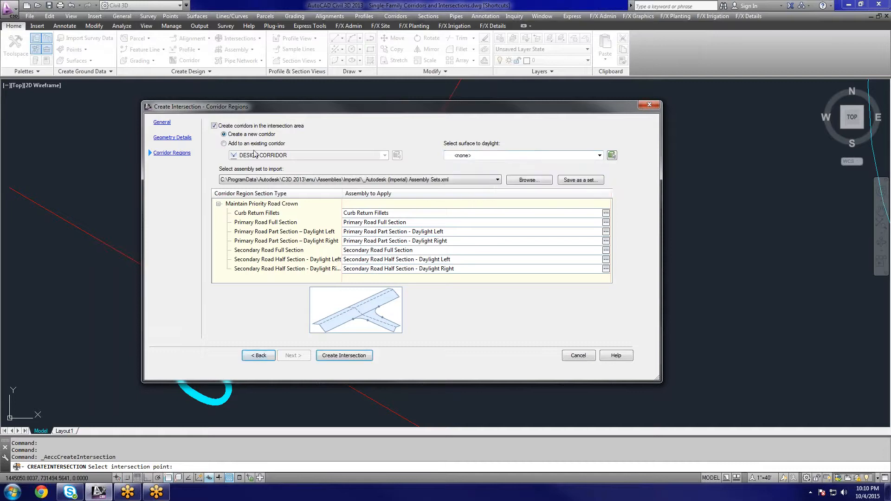
{"action": "left_click", "coordinate": [301, 159]}
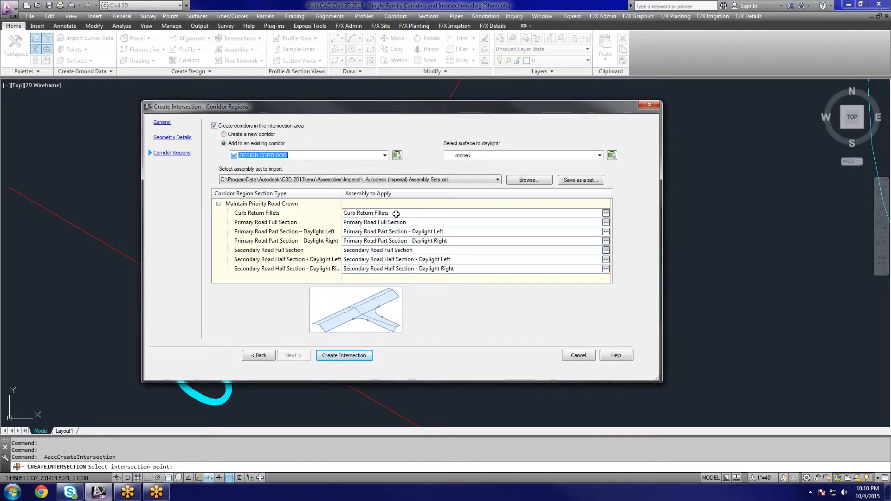
Assign the 32' Road Full Section assembly to the Primary Road Full Section region.
{"action": "left_click", "coordinate": [504, 223]}
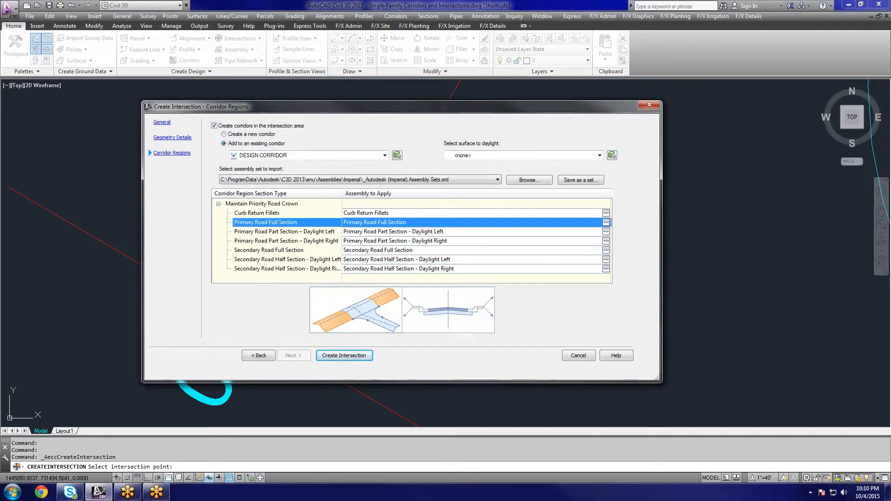
{"action": "left_click", "coordinate": [606, 222]}
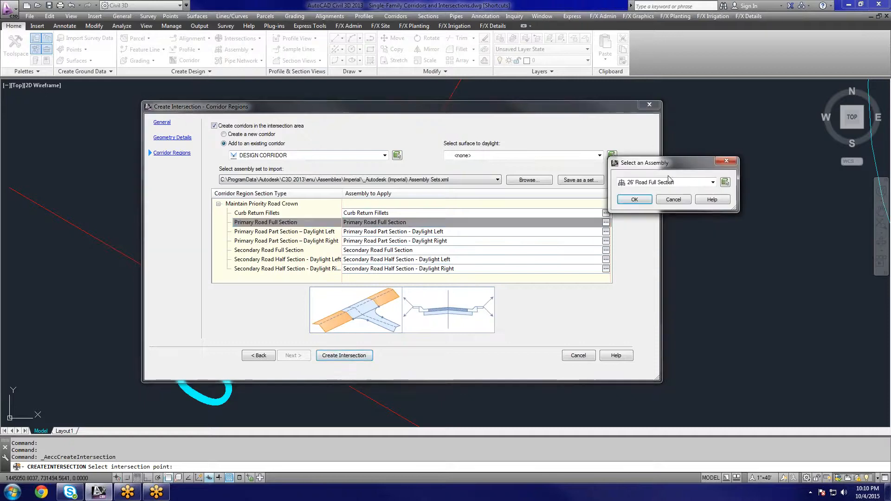
{"action": "left_click", "coordinate": [712, 182]}
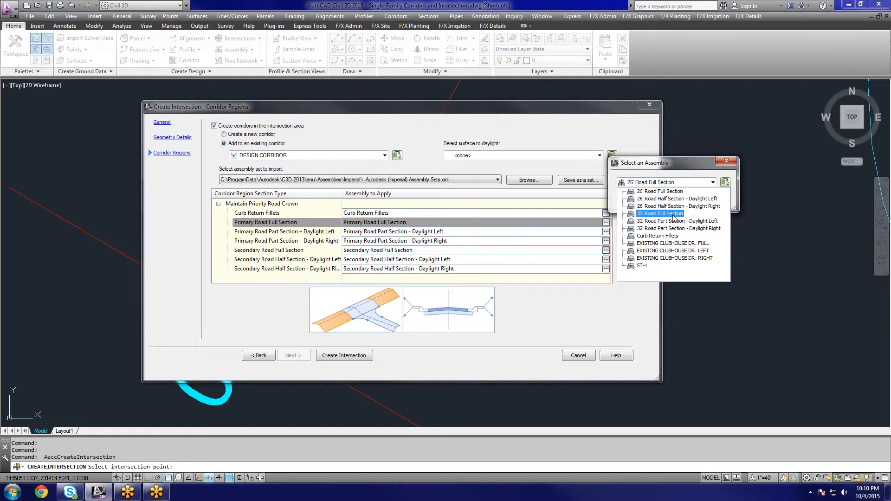
{"action": "left_click", "coordinate": [672, 214]}
{"action": "left_click", "coordinate": [670, 199]}
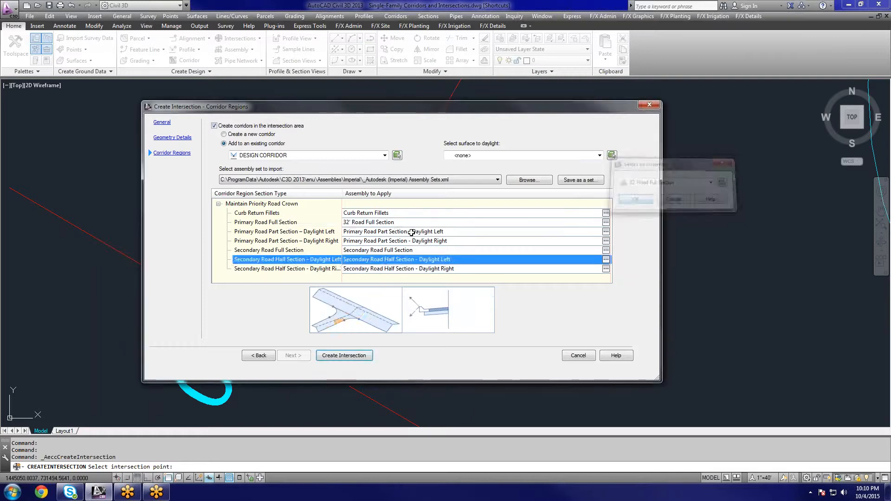
Assign the 32' Road Part Section - Daylight Left assembly to the Primary Road Part Section – Daylight Left region.
{"action": "left_click", "coordinate": [605, 232]}
{"action": "left_click", "coordinate": [713, 182]}
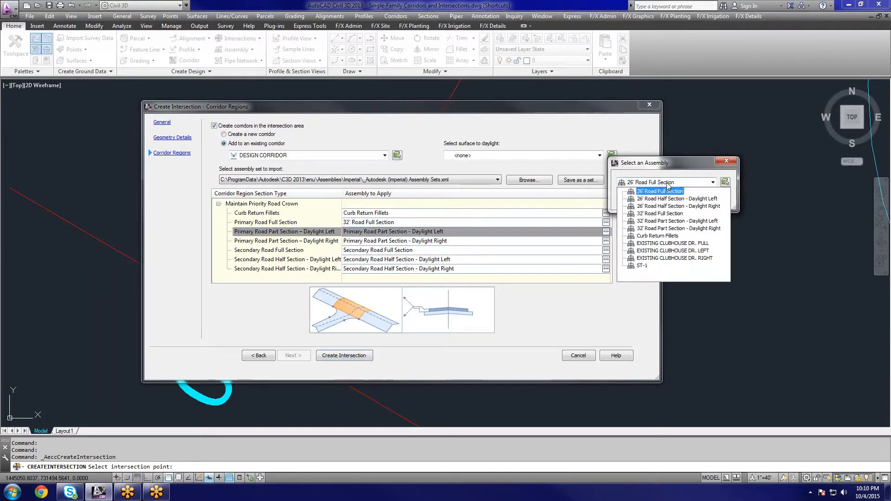
{"action": "left_click", "coordinate": [672, 221]}
{"action": "left_click", "coordinate": [670, 199]}
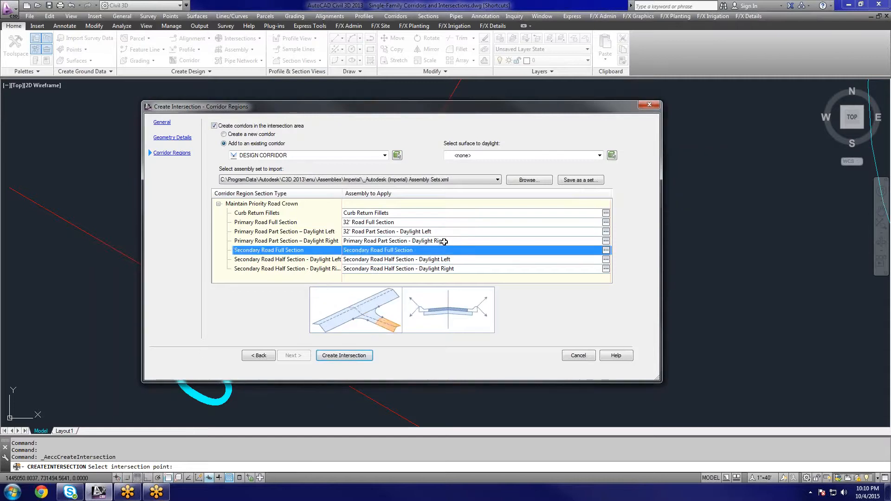
Assign the 32' Road Part Section - Daylight Right assembly to the Primary Road Part Section – Daylight Right region.
{"action": "left_click", "coordinate": [444, 242]}
{"action": "left_click", "coordinate": [605, 241]}
{"action": "left_click", "coordinate": [712, 182]}
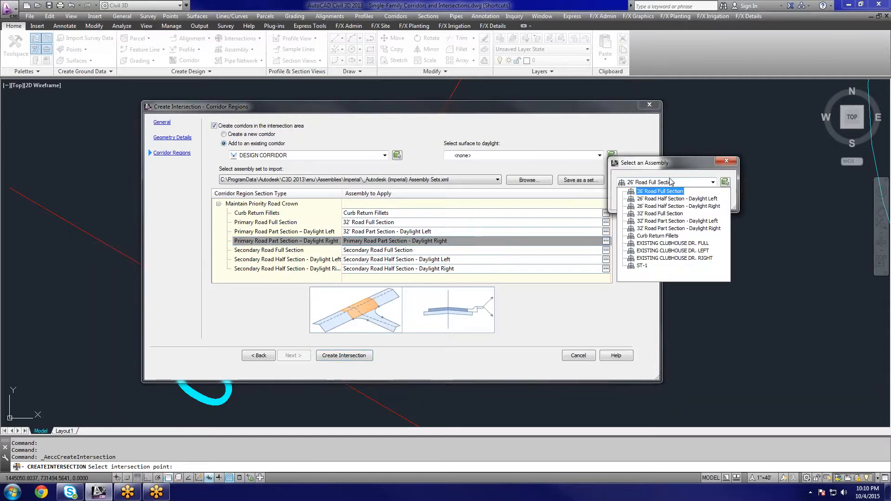
{"action": "left_click", "coordinate": [678, 228]}
{"action": "left_click", "coordinate": [670, 200]}
Assign the 32' Road Full Section assembly to the Secondary Road Full Section region.
{"action": "left_click", "coordinate": [557, 250]}
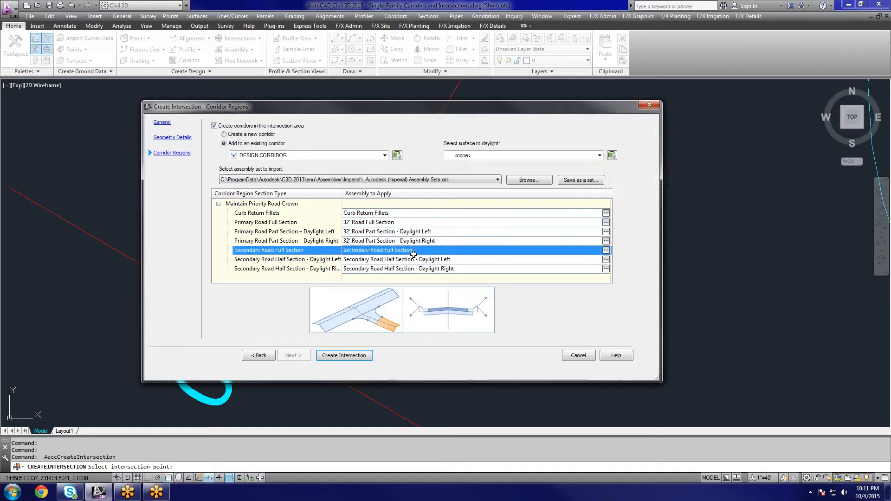
{"action": "left_click", "coordinate": [605, 250]}
{"action": "left_click", "coordinate": [712, 182]}
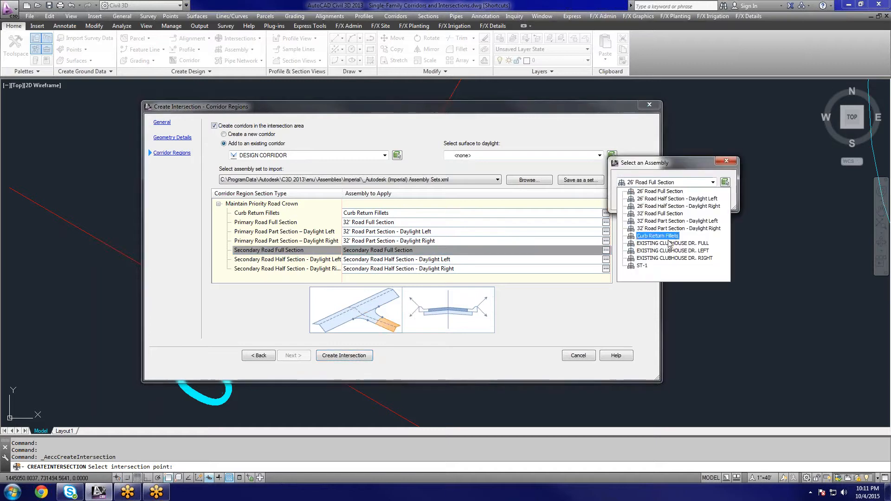
{"action": "left_click", "coordinate": [660, 213]}
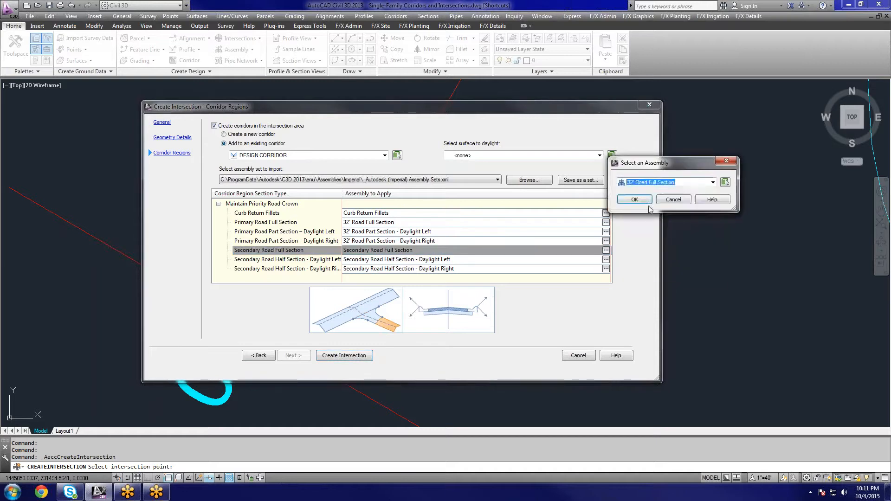
{"action": "left_click", "coordinate": [670, 200]}
Assign the 32' Road Part Section - Daylight Left assembly to the Secondary Road Half Section - Daylight Left region.
{"action": "left_click", "coordinate": [425, 259]}
{"action": "left_click", "coordinate": [605, 259]}
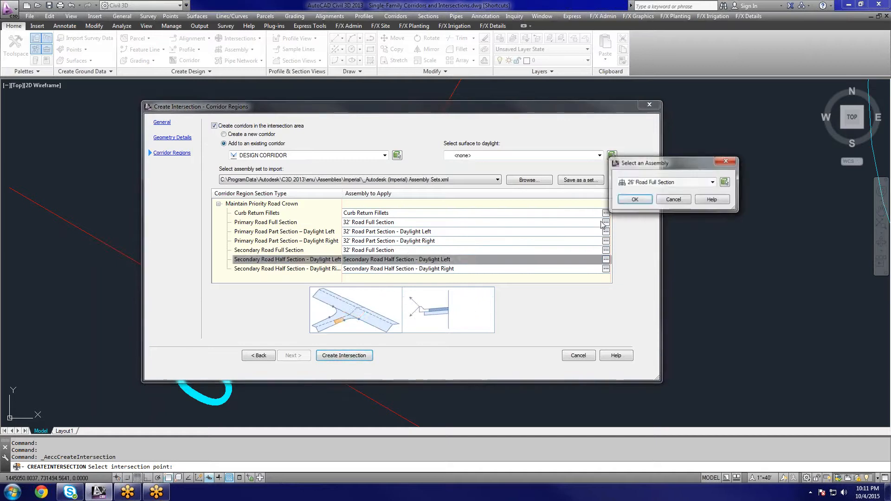
{"action": "left_click", "coordinate": [712, 182]}
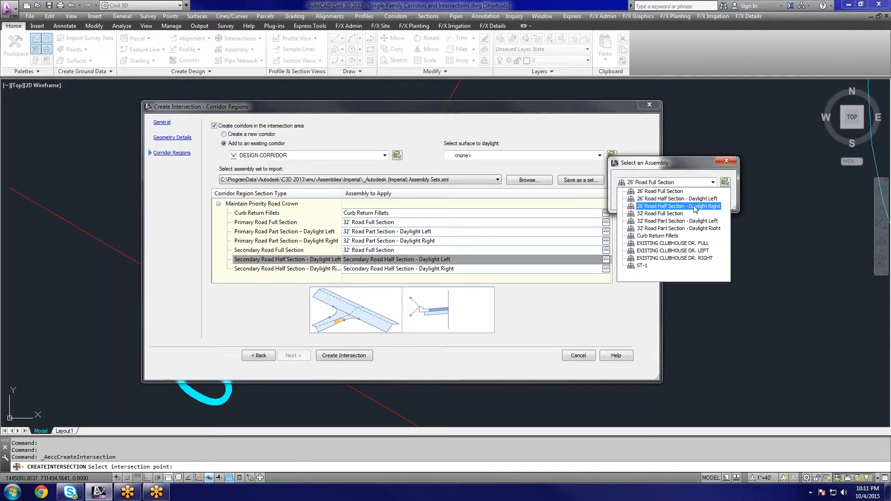
{"action": "left_click", "coordinate": [682, 221]}
{"action": "left_click", "coordinate": [622, 203]}
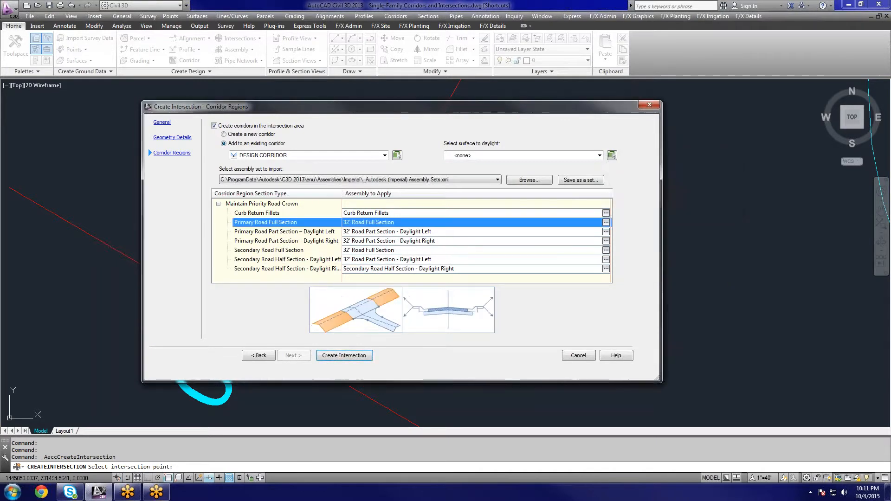
Assign the 32' Road Part Section - Daylight Right assembly to the Secondary Road Half Section - Daylight Right region.
{"action": "left_click", "coordinate": [418, 268]}
{"action": "left_click", "coordinate": [605, 268]}
{"action": "left_click", "coordinate": [676, 183]}
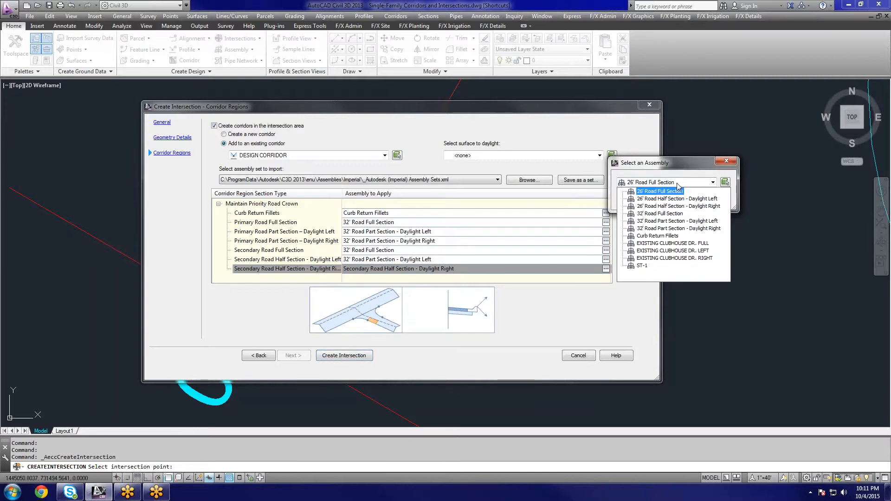
{"action": "left_click", "coordinate": [674, 230]}
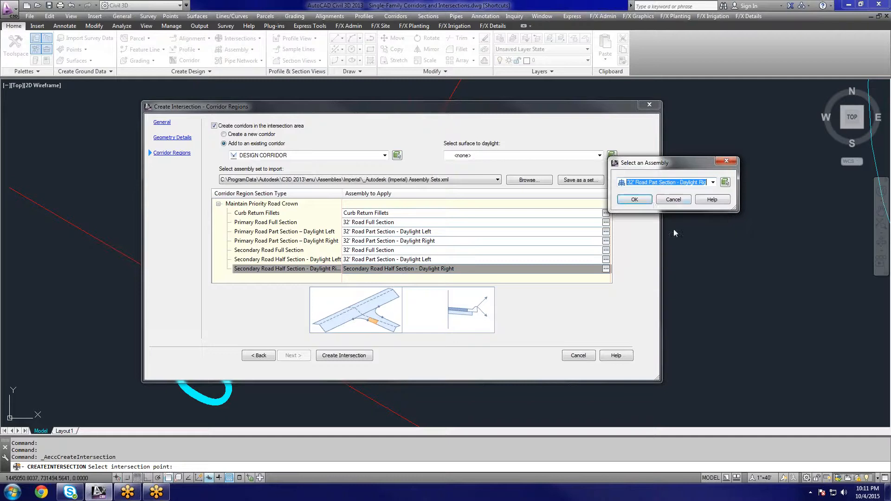
{"action": "left_click", "coordinate": [648, 200]}
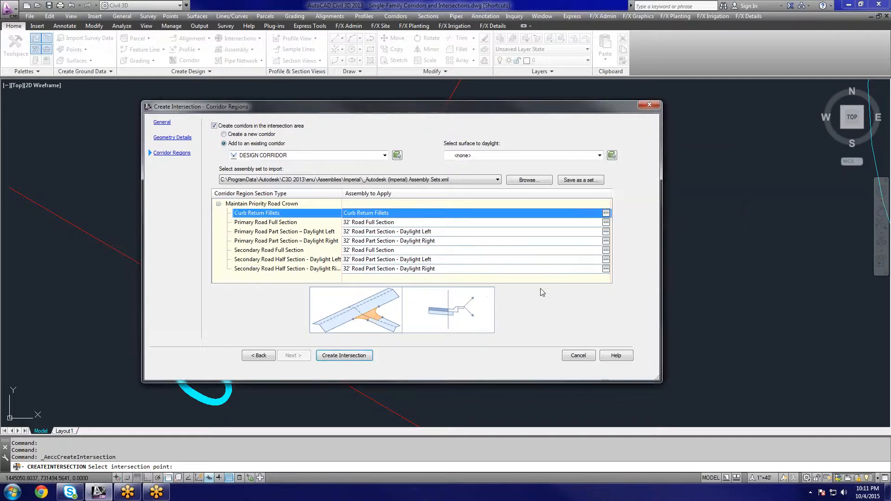
Create the Road A and Road B intersection with the configured geometry and corridor regions.
{"action": "left_click", "coordinate": [396, 251]}
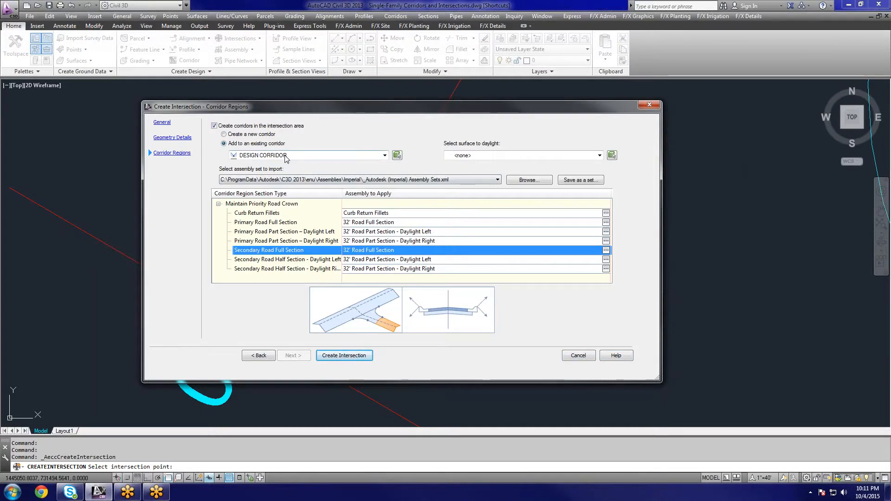
{"action": "left_click", "coordinate": [345, 354]}
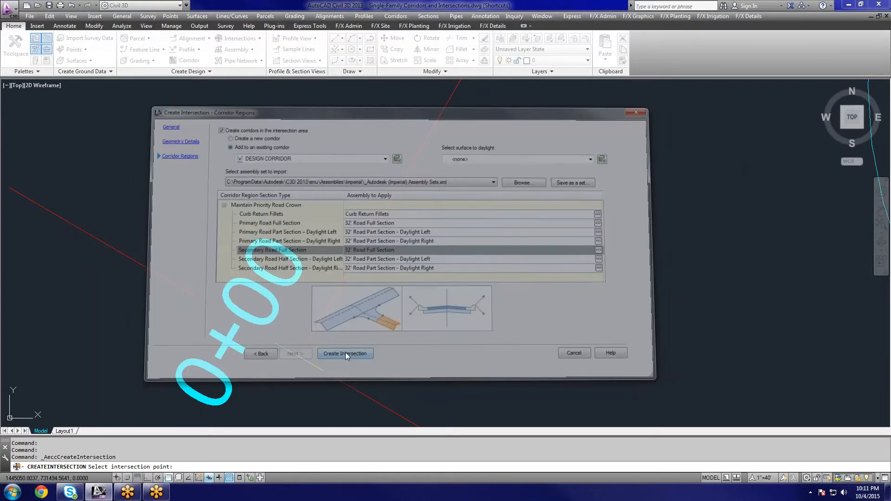
{"action": "scroll", "coordinate": [381, 288], "scroll_direction": "down", "scroll_amount": 6}
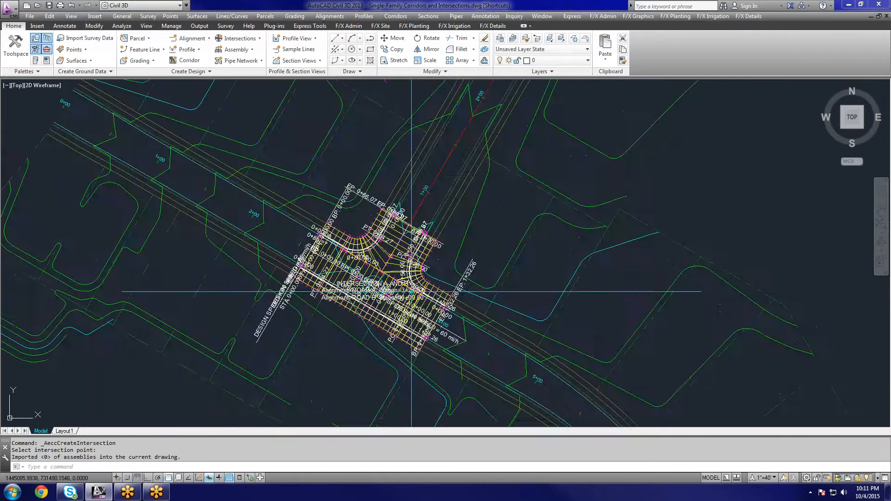
{"action": "scroll", "coordinate": [422, 288], "scroll_direction": "up", "scroll_amount": 4}
{"action": "key", "text": "Escape"}
Examine the modeled intersection of Road A and Road B and how it sits within the road layout.
{"action": "scroll", "coordinate": [348, 314], "scroll_direction": "down", "scroll_amount": 6}
{"action": "scroll", "coordinate": [348, 313], "scroll_direction": "up", "scroll_amount": 6}
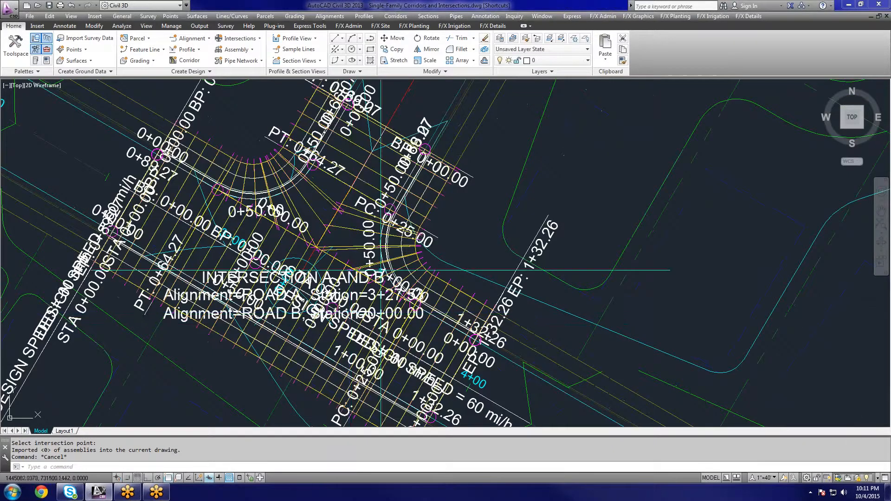
{"action": "scroll", "coordinate": [251, 316], "scroll_direction": "down", "scroll_amount": 8}
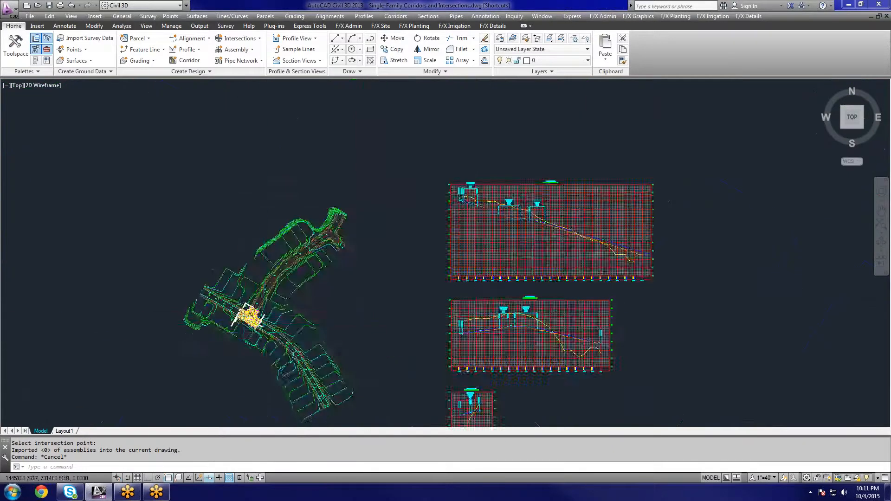
{"action": "scroll", "coordinate": [258, 320], "scroll_direction": "up", "scroll_amount": 8}
{"action": "scroll", "coordinate": [216, 304], "scroll_direction": "down", "scroll_amount": 4}
{"action": "mouse_move", "coordinate": [216, 305]}
{"action": "middle_mouse_down"}
{"action": "mouse_move", "coordinate": [207, 368]}
{"action": "mouse_move", "coordinate": [222, 336]}
{"action": "middle_mouse_up"}
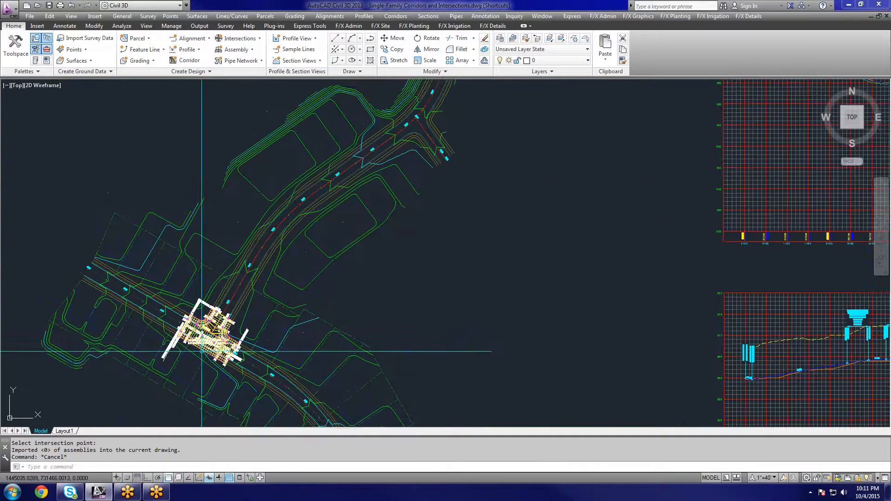
{"action": "scroll", "coordinate": [201, 351], "scroll_direction": "up", "scroll_amount": 5}
{"action": "scroll", "coordinate": [221, 315], "scroll_direction": "down", "scroll_amount": 5}
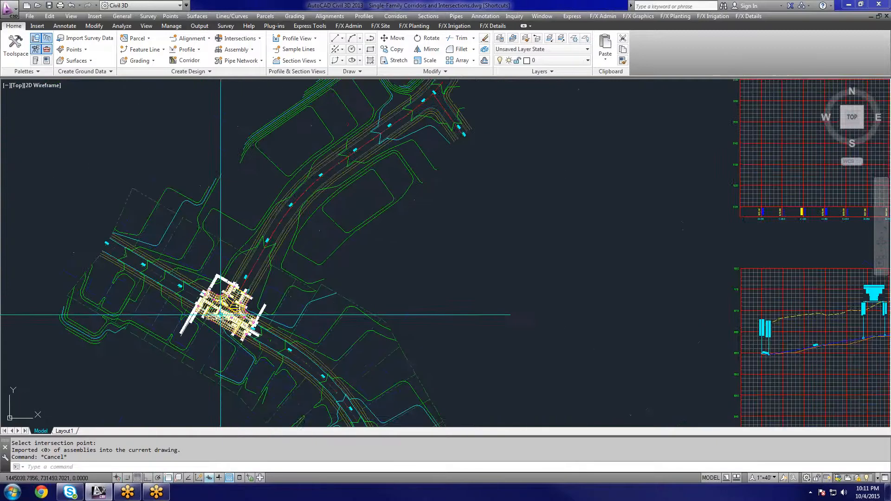
Start creating an intersection at the point where the Road C centerline meets Road B at station 0+00.
{"action": "middle_click_drag", "start_coordinate": [446, 99], "coordinate": [387, 197]}
{"action": "scroll", "coordinate": [387, 196], "scroll_direction": "up", "scroll_amount": 5}
{"action": "middle_click_drag", "start_coordinate": [353, 236], "coordinate": [348, 257]}
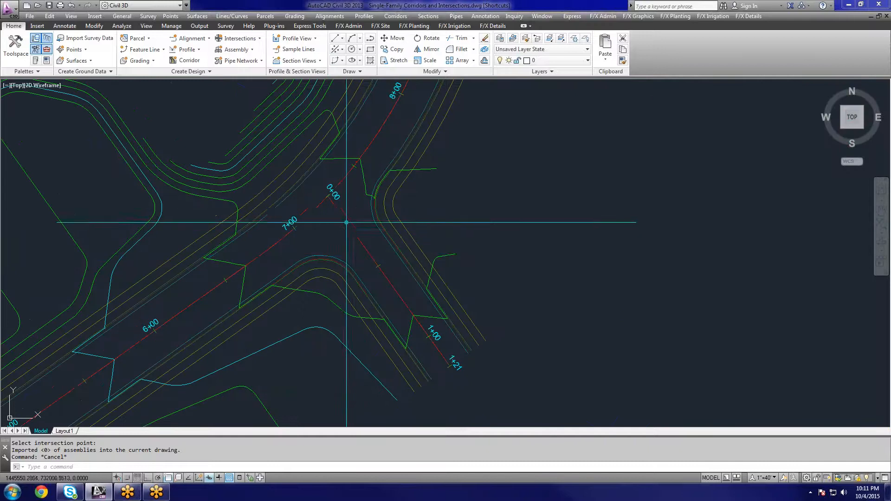
{"action": "scroll", "coordinate": [382, 311], "scroll_direction": "up", "scroll_amount": 3}
{"action": "scroll", "coordinate": [408, 288], "scroll_direction": "down", "scroll_amount": 3}
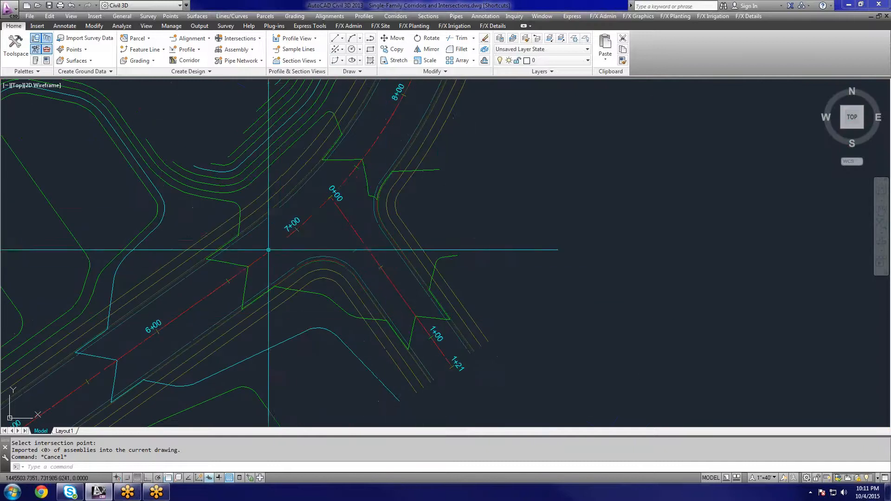
{"action": "scroll", "coordinate": [270, 244], "scroll_direction": "up", "scroll_amount": 3}
{"action": "scroll", "coordinate": [234, 225], "scroll_direction": "down", "scroll_amount": 2}
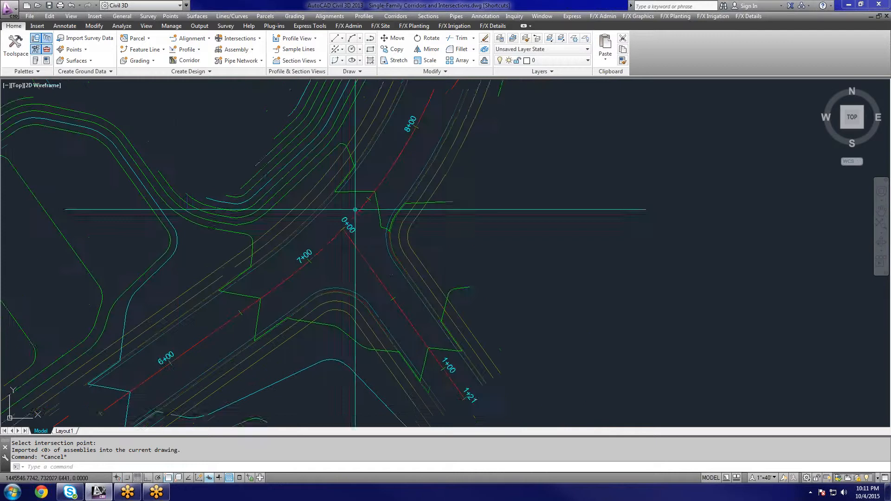
{"action": "left_click", "coordinate": [239, 38]}
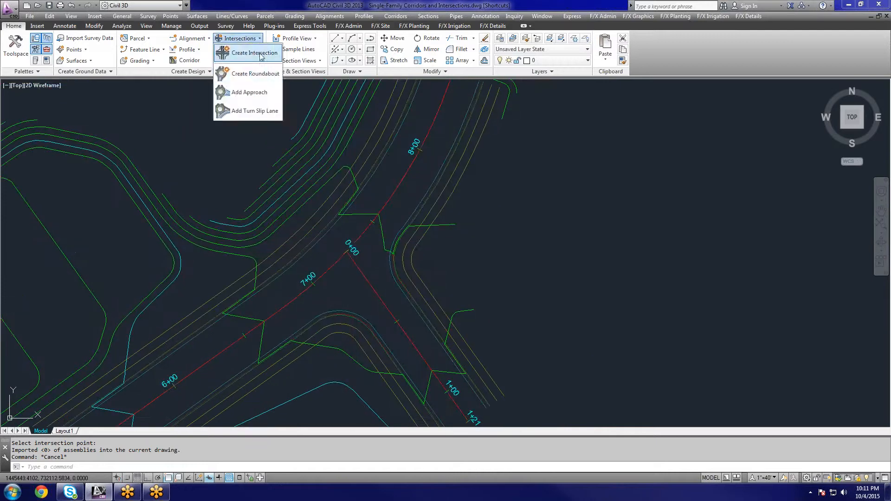
{"action": "left_click", "coordinate": [246, 74]}
{"action": "scroll", "coordinate": [332, 252], "scroll_direction": "up", "scroll_amount": 8}
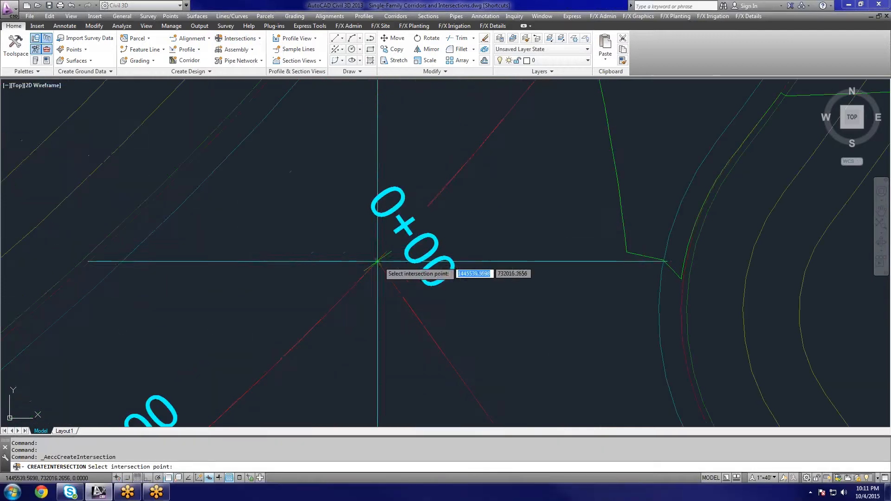
{"action": "left_click", "coordinate": [378, 262]}
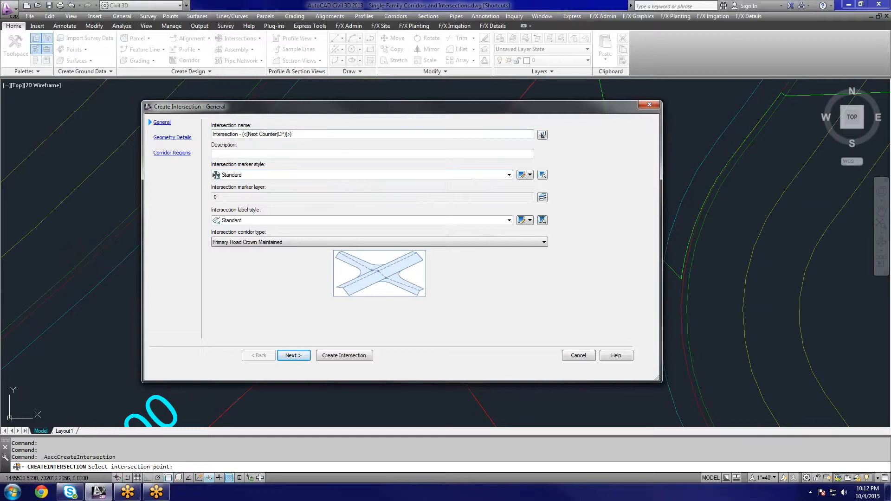
Name the new intersection INTERSECTION B AND C.
{"action": "left_click_drag", "start_coordinate": [293, 135], "coordinate": [211, 134]}
{"action": "type", "text": "INTE"}
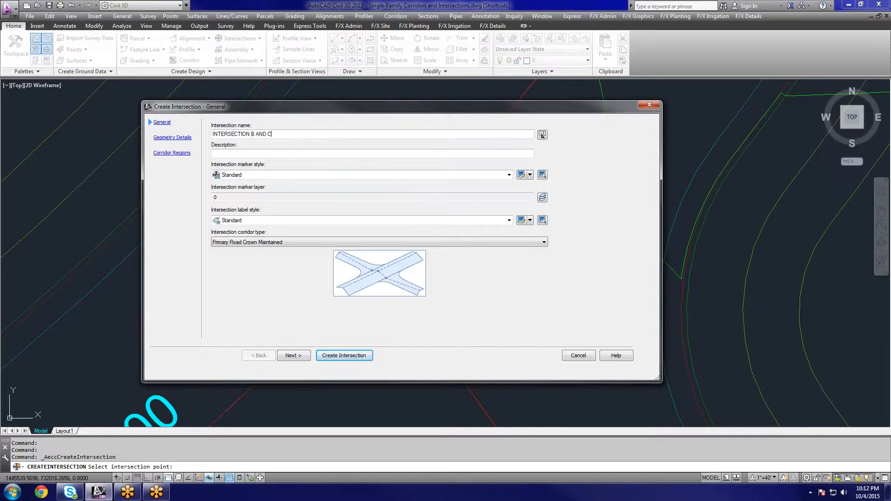
{"action": "type", "text": "RSECTION B AND C"}
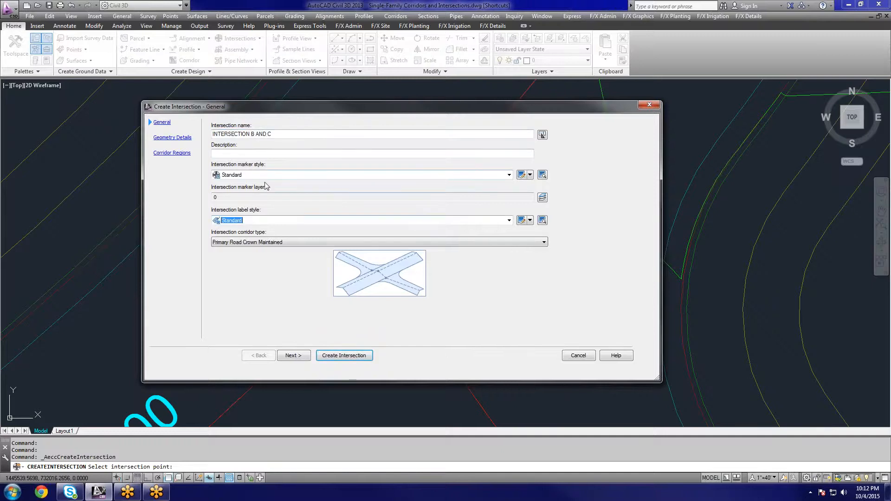
Set Road C's left offset alignment to 13 ft and edit its right offset value in the intersection's offset parameters.
{"action": "left_click", "coordinate": [268, 175]}
{"action": "left_click", "coordinate": [269, 183]}
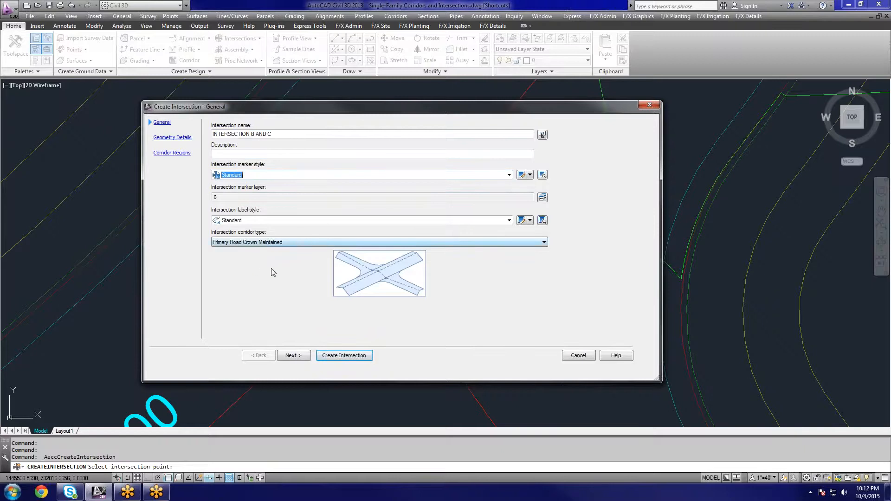
{"action": "left_click", "coordinate": [294, 356]}
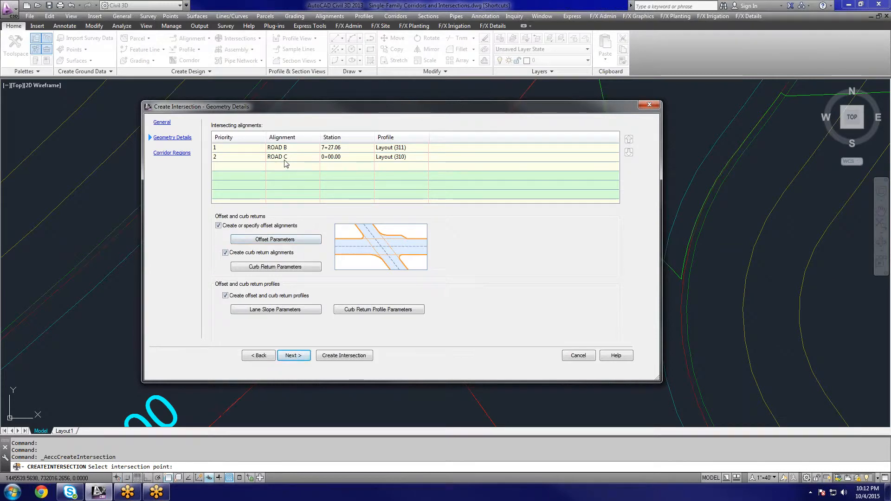
{"action": "left_click", "coordinate": [274, 241]}
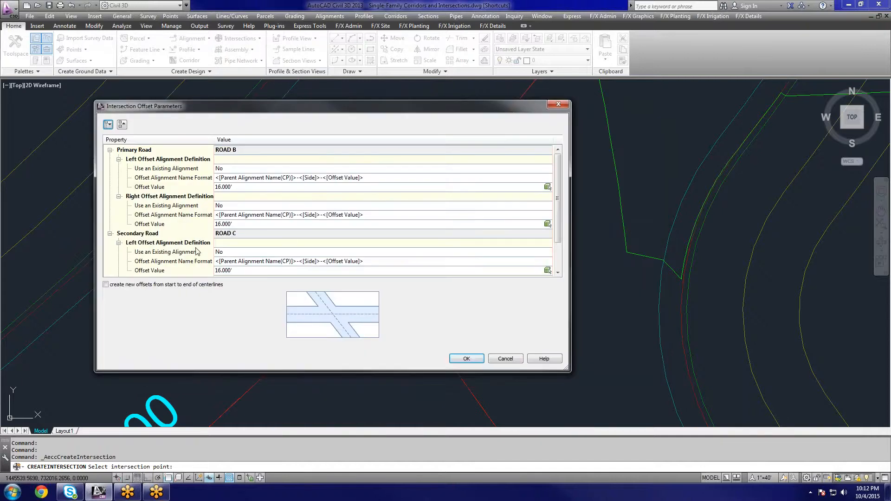
{"action": "left_click", "coordinate": [559, 252]}
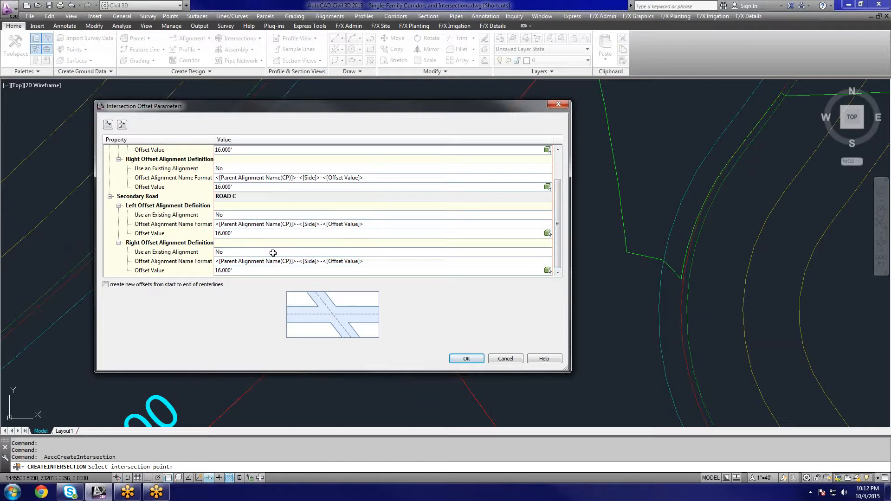
{"action": "left_click", "coordinate": [252, 236]}
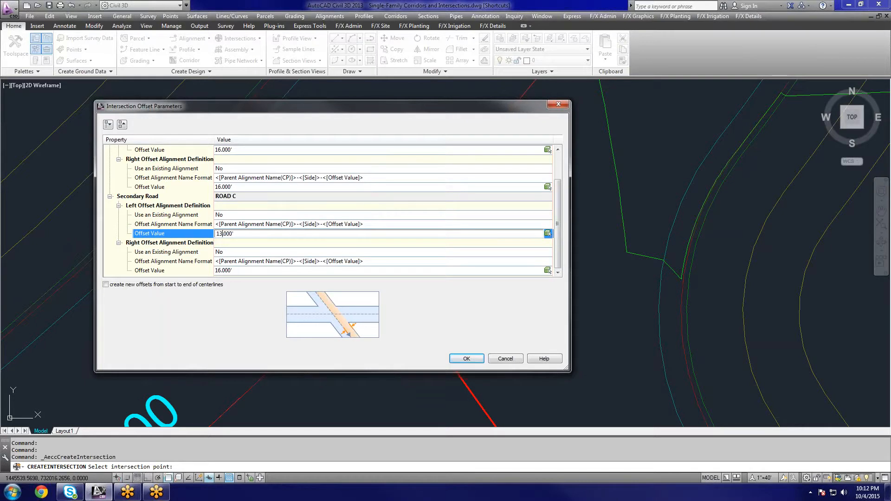
{"action": "key", "text": "Return"}
{"action": "left_click", "coordinate": [224, 270]}
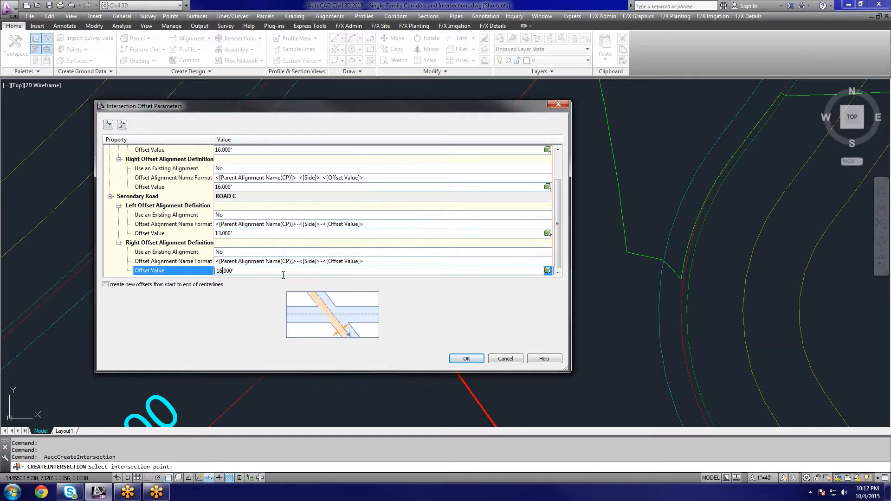
{"action": "left_click", "coordinate": [466, 359]}
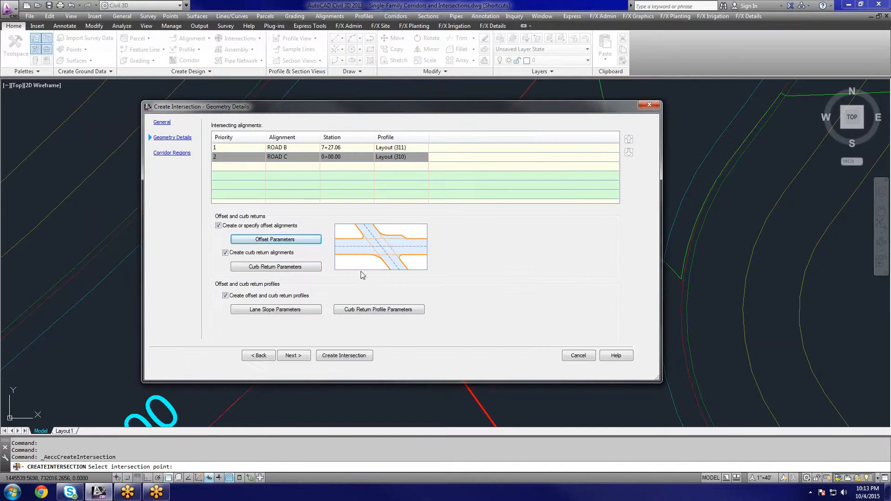
Review the curb return parameters for the intersection's quadrants and accept them.
{"action": "left_click", "coordinate": [280, 268]}
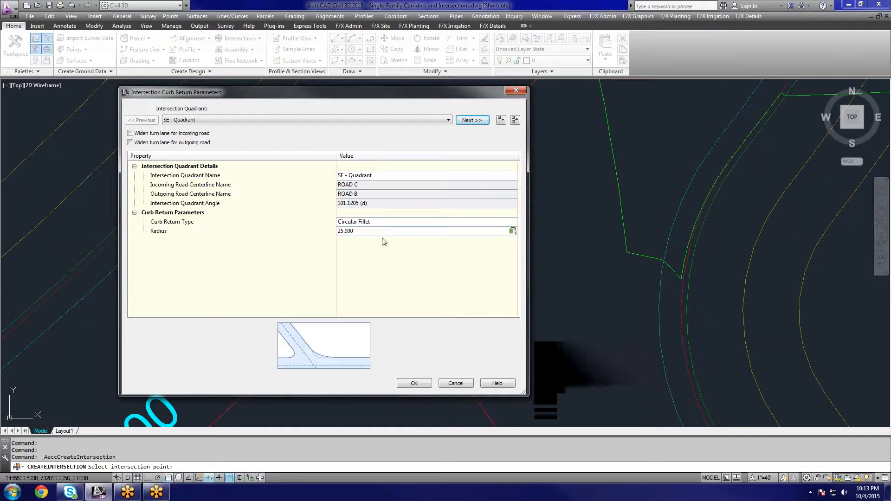
{"action": "left_click", "coordinate": [301, 119]}
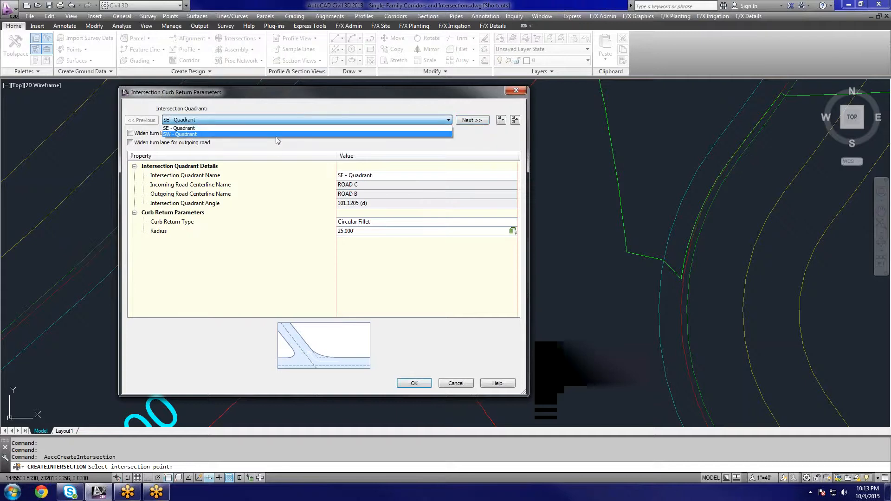
{"action": "left_click", "coordinate": [370, 264]}
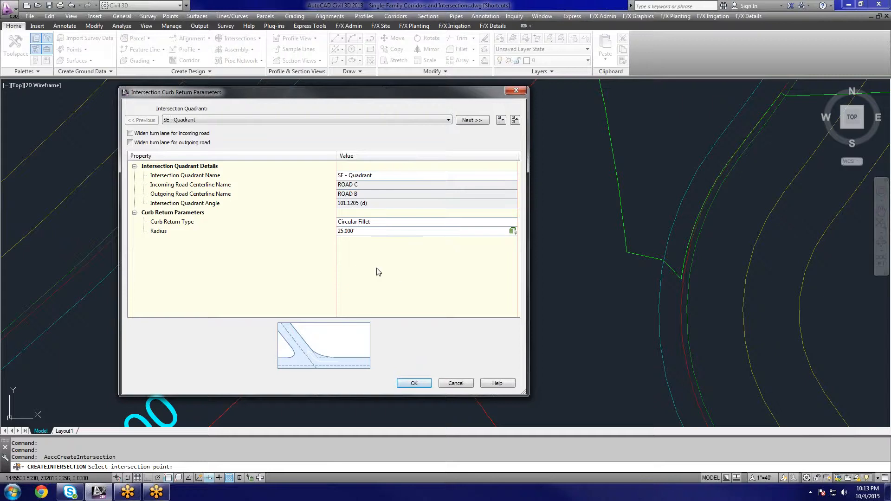
{"action": "left_click", "coordinate": [408, 383]}
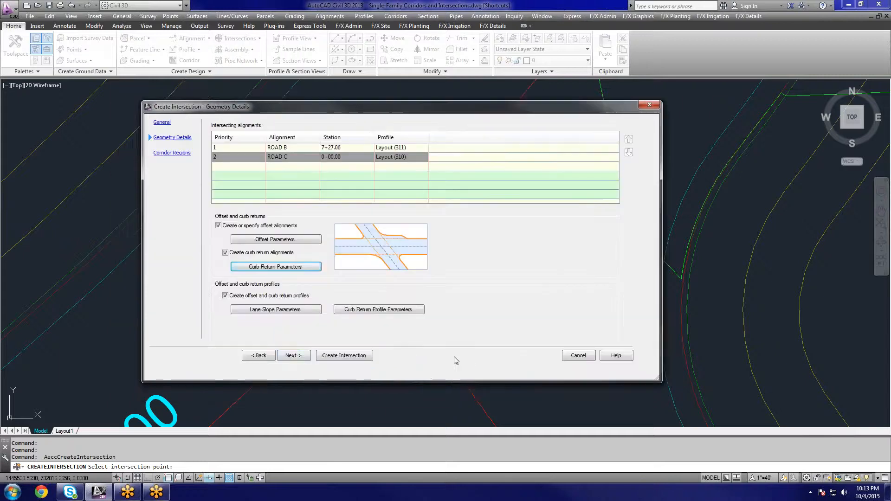
Add the intersection to the existing DESIGN CORRIDOR with the daylight surface set to none.
{"action": "left_click", "coordinate": [296, 356]}
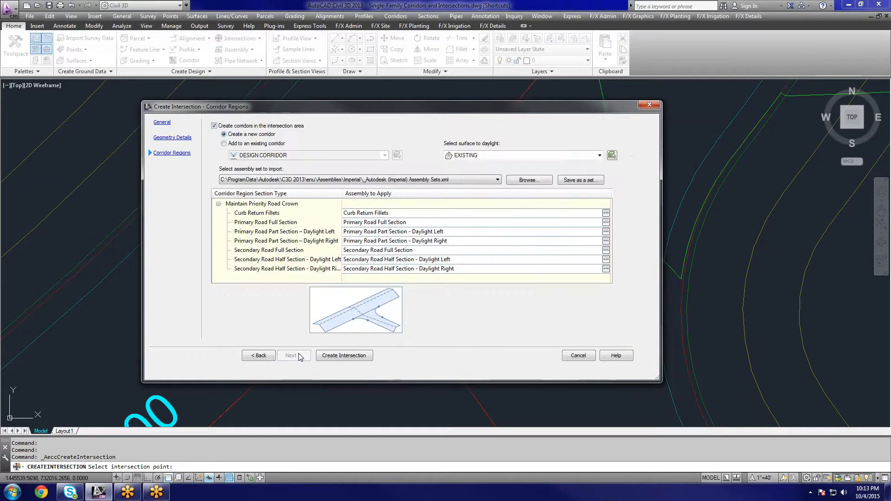
{"action": "left_click", "coordinate": [251, 143]}
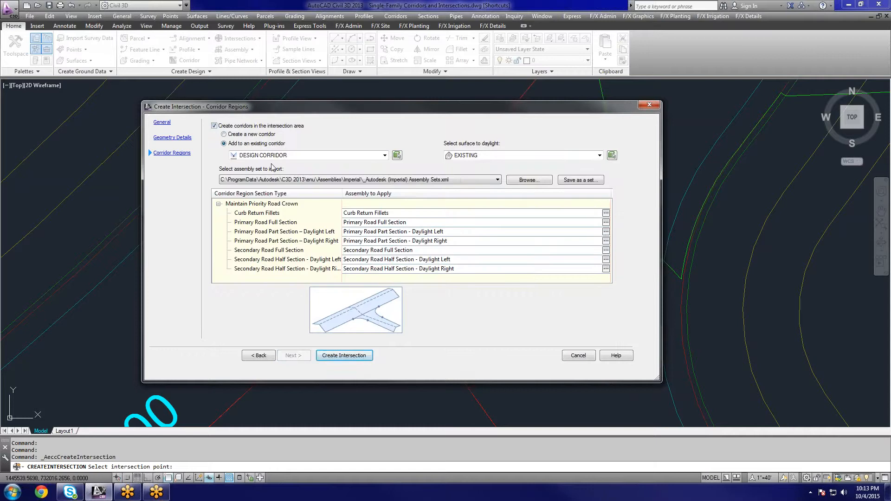
{"action": "left_click", "coordinate": [478, 156]}
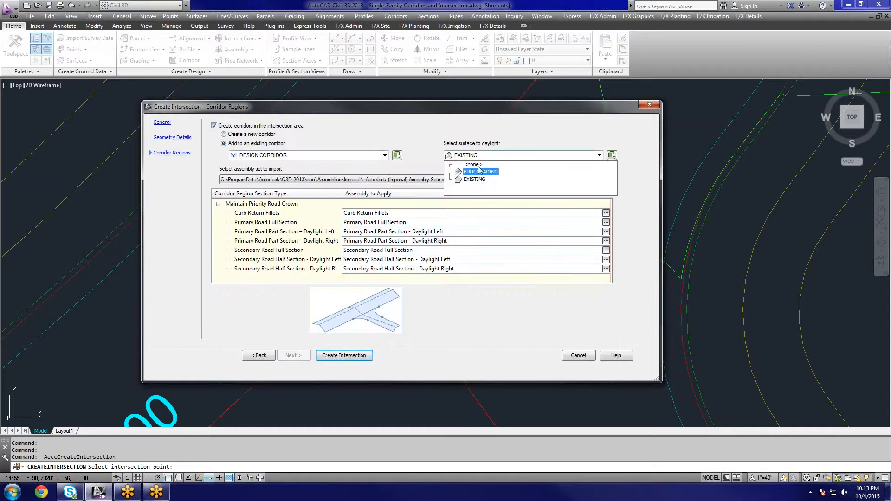
{"action": "left_click", "coordinate": [473, 164]}
Assign the 32' Road Full Section assembly to the primary road full section.
{"action": "left_click", "coordinate": [395, 224]}
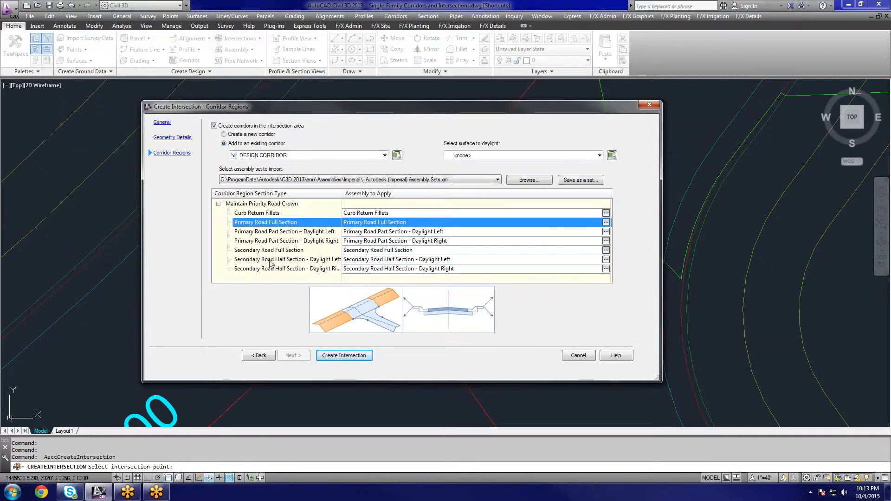
{"action": "left_click", "coordinate": [605, 223]}
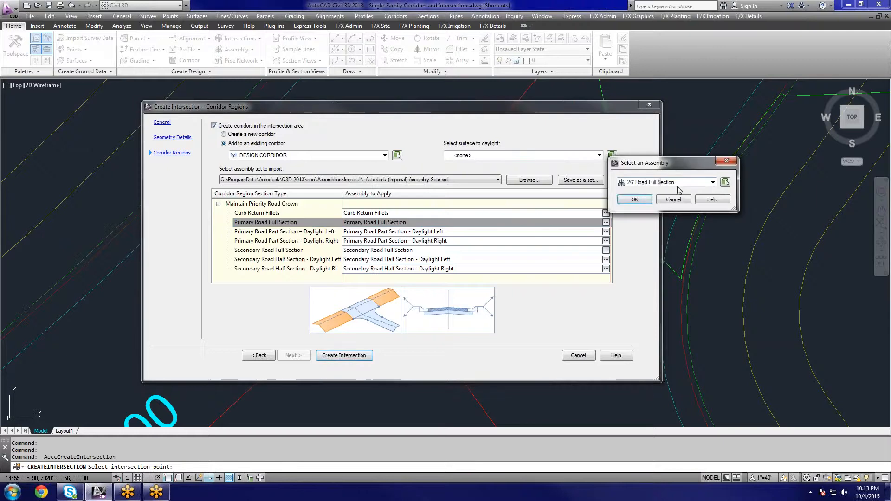
{"action": "left_click", "coordinate": [677, 183]}
{"action": "left_click", "coordinate": [668, 215]}
{"action": "left_click", "coordinate": [635, 199]}
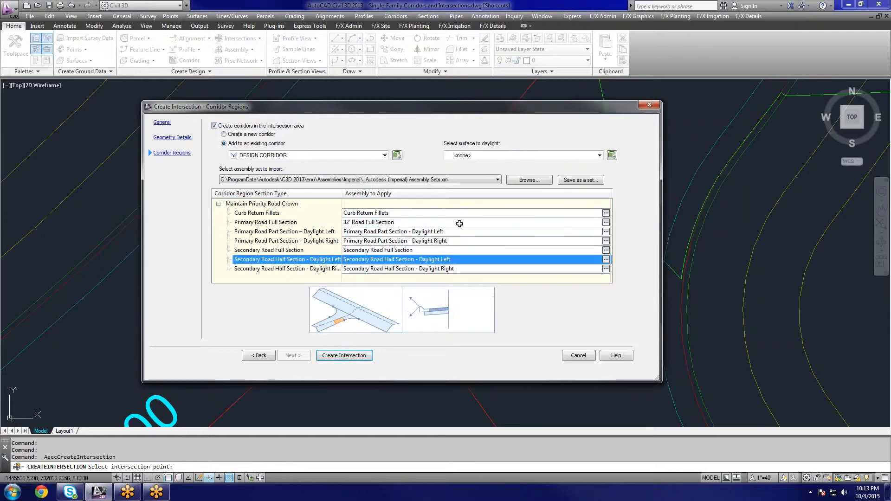
Assign the 32' Road Part Section - Daylight Left and Daylight Right assemblies to the matching primary road part sections.
{"action": "left_click", "coordinate": [442, 232]}
{"action": "left_click", "coordinate": [656, 183]}
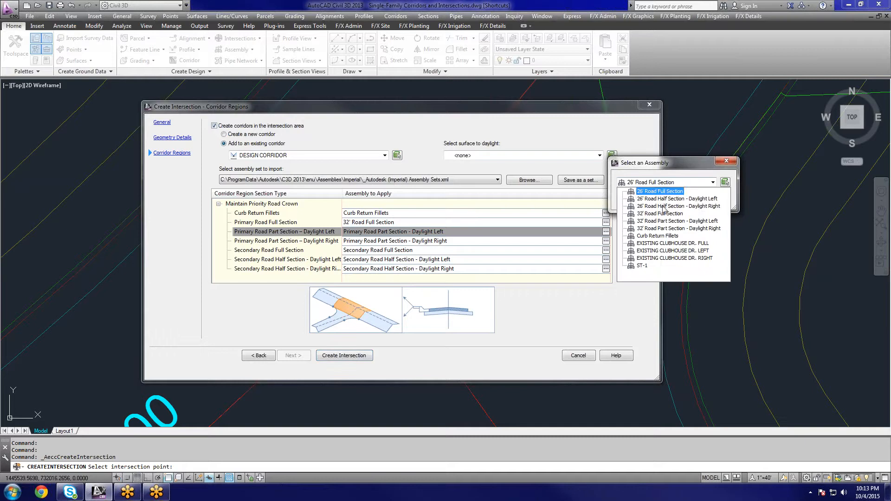
{"action": "left_click", "coordinate": [686, 221]}
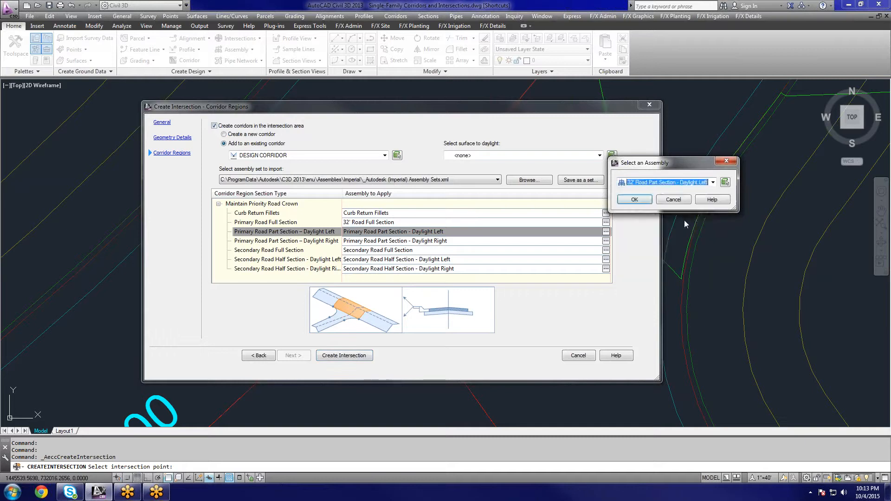
{"action": "left_click", "coordinate": [647, 203]}
{"action": "left_click", "coordinate": [466, 241]}
{"action": "left_click", "coordinate": [605, 240]}
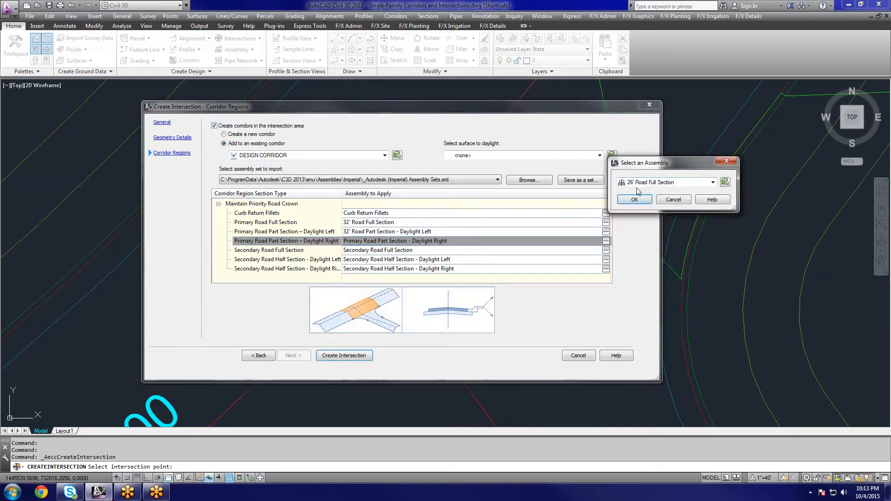
{"action": "left_click", "coordinate": [647, 182]}
{"action": "left_click", "coordinate": [677, 228]}
{"action": "left_click", "coordinate": [646, 202]}
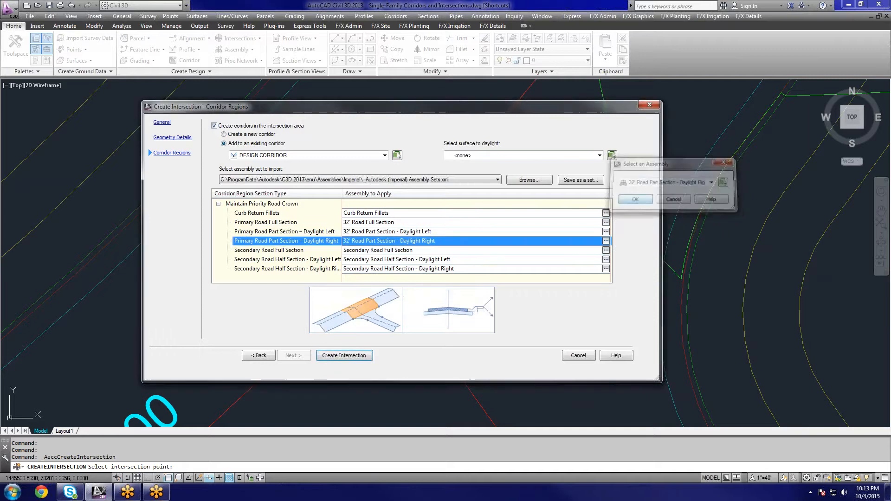
Assign the 26' Road Full Section assembly to the secondary road full section.
{"action": "left_click", "coordinate": [450, 252]}
{"action": "left_click", "coordinate": [606, 250]}
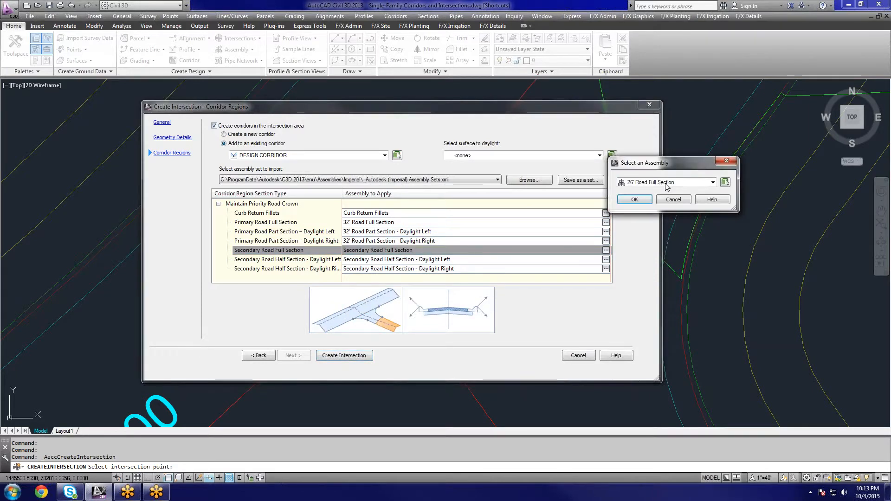
{"action": "left_click", "coordinate": [667, 182]}
{"action": "left_click", "coordinate": [659, 191]}
{"action": "left_click", "coordinate": [646, 202]}
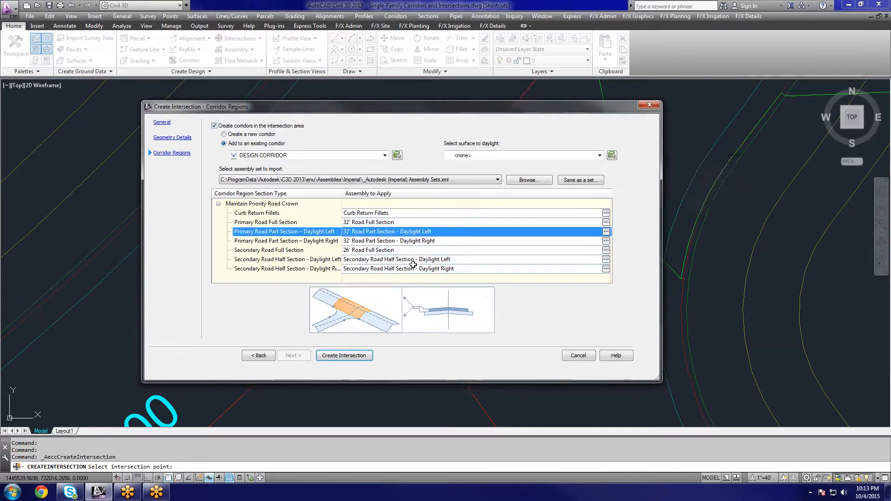
Assign the 26' Road Half Section - Daylight Left assembly to the secondary road's daylight left half section.
{"action": "left_click", "coordinate": [414, 260]}
{"action": "left_click", "coordinate": [606, 259]}
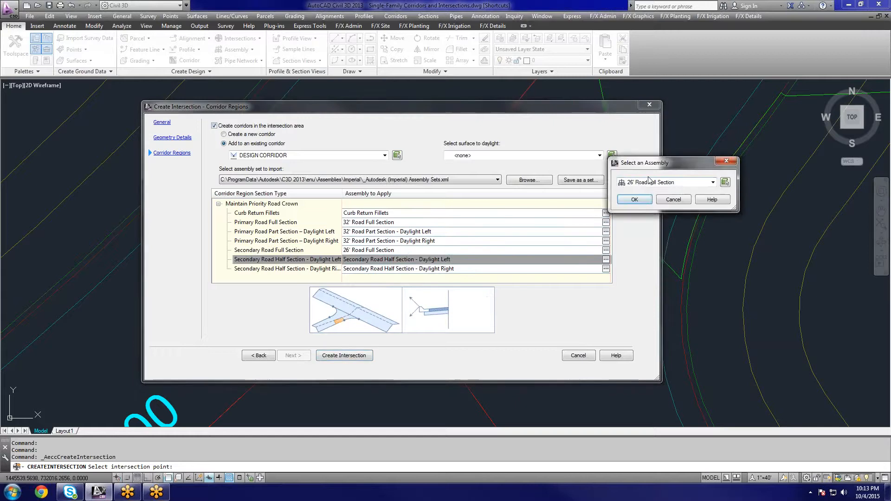
{"action": "left_click", "coordinate": [651, 182]}
{"action": "left_click", "coordinate": [688, 202]}
{"action": "left_click", "coordinate": [645, 200]}
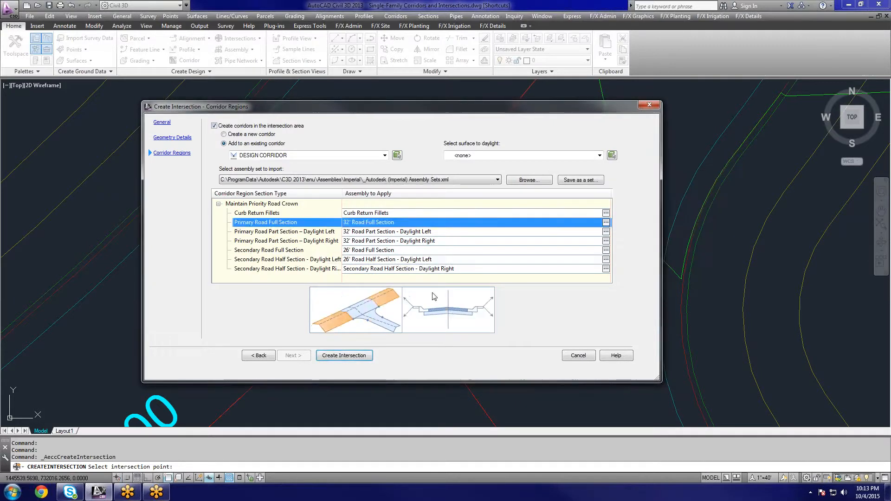
Assign 26' Road Half Section - Daylight Right to the secondary road's daylight right half section and create the intersection.
{"action": "left_click", "coordinate": [470, 269]}
{"action": "left_click", "coordinate": [606, 268]}
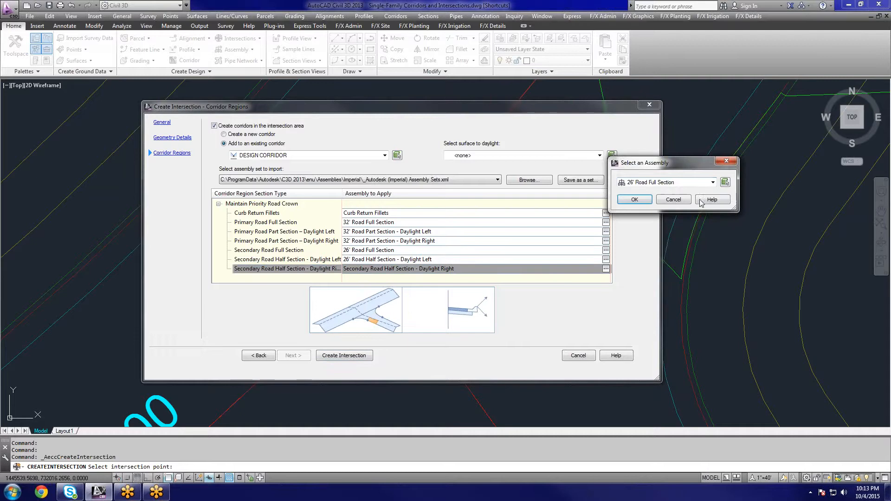
{"action": "left_click", "coordinate": [666, 182]}
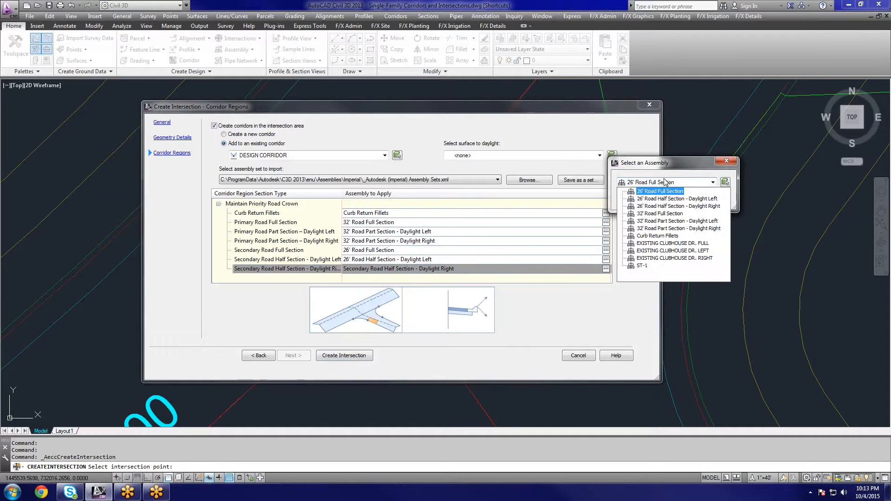
{"action": "left_click", "coordinate": [691, 209]}
{"action": "left_click", "coordinate": [640, 200]}
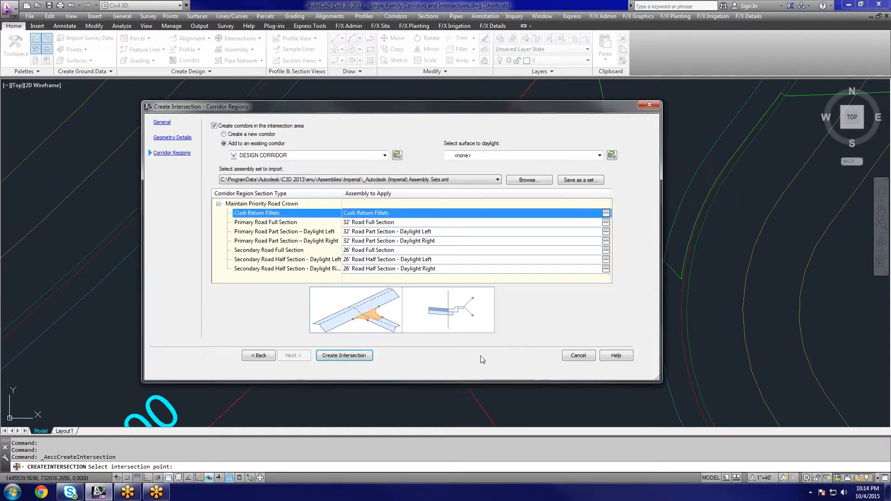
{"action": "left_click", "coordinate": [357, 356]}
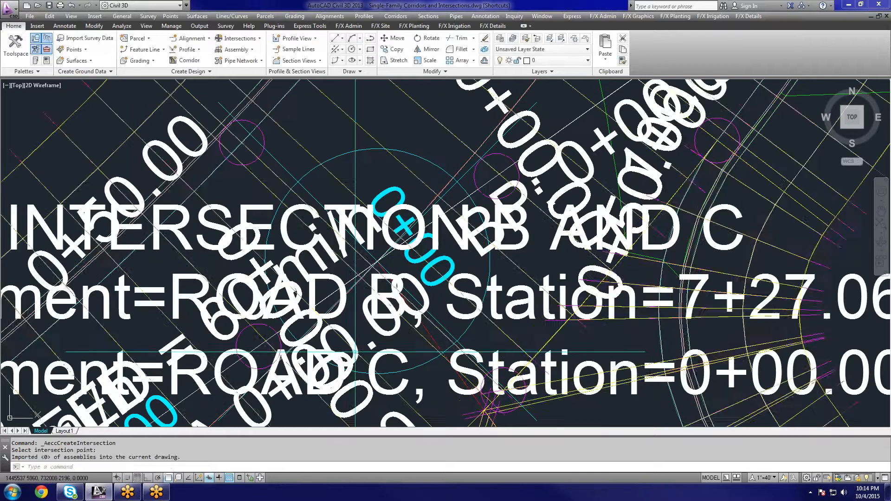
Examine both modeled intersections and the stretch of Road B between them in the subdivision layout.
{"action": "scroll", "coordinate": [426, 243], "scroll_direction": "down", "scroll_amount": 6}
{"action": "scroll", "coordinate": [426, 243], "scroll_direction": "down", "scroll_amount": 7}
{"action": "scroll", "coordinate": [338, 360], "scroll_direction": "up", "scroll_amount": 8}
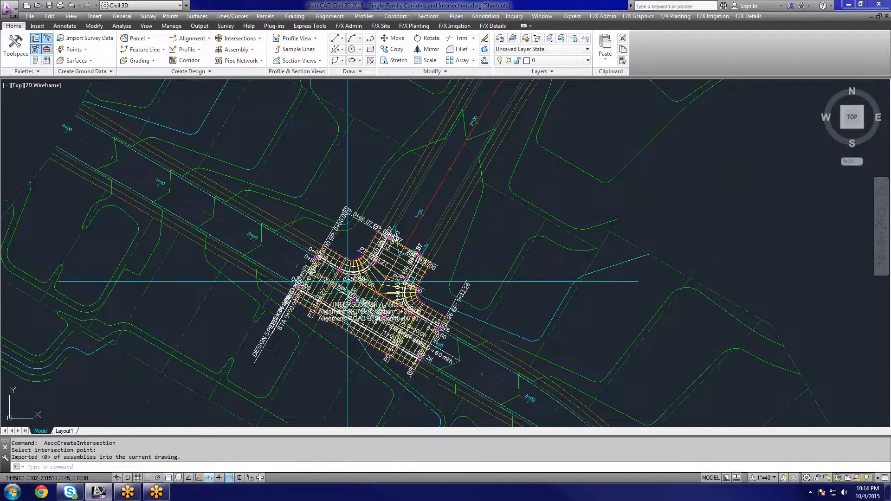
{"action": "scroll", "coordinate": [347, 280], "scroll_direction": "down", "scroll_amount": 6}
{"action": "scroll", "coordinate": [396, 304], "scroll_direction": "up", "scroll_amount": 5}
{"action": "scroll", "coordinate": [397, 304], "scroll_direction": "down", "scroll_amount": 3}
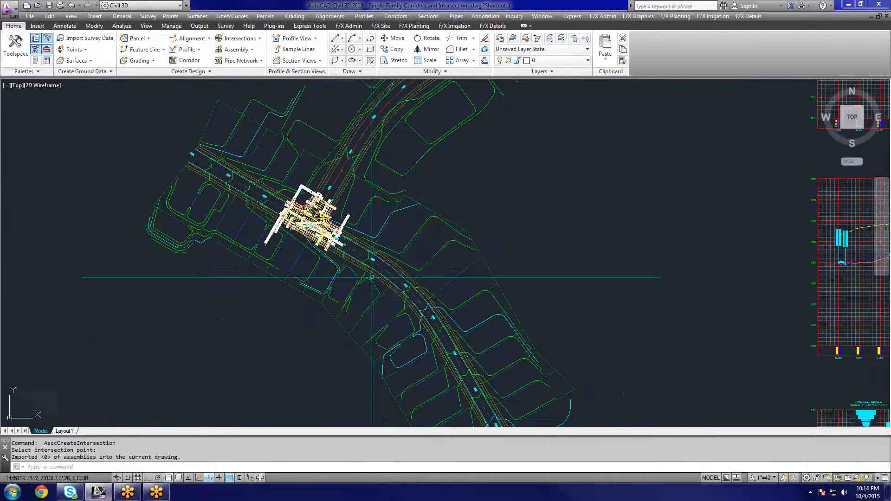
{"action": "middle_click_drag", "start_coordinate": [375, 197], "coordinate": [369, 255]}
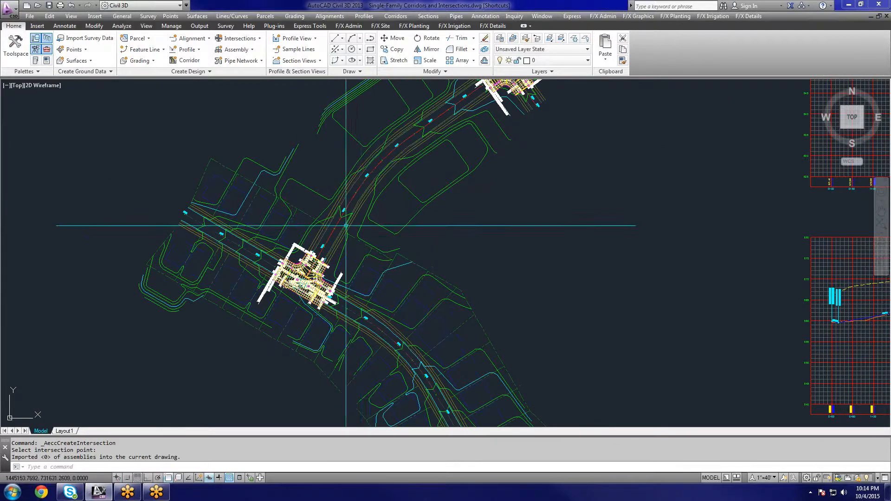
{"action": "scroll", "coordinate": [342, 253], "scroll_direction": "up", "scroll_amount": 2}
{"action": "middle_click_drag", "start_coordinate": [377, 216], "coordinate": [344, 269]}
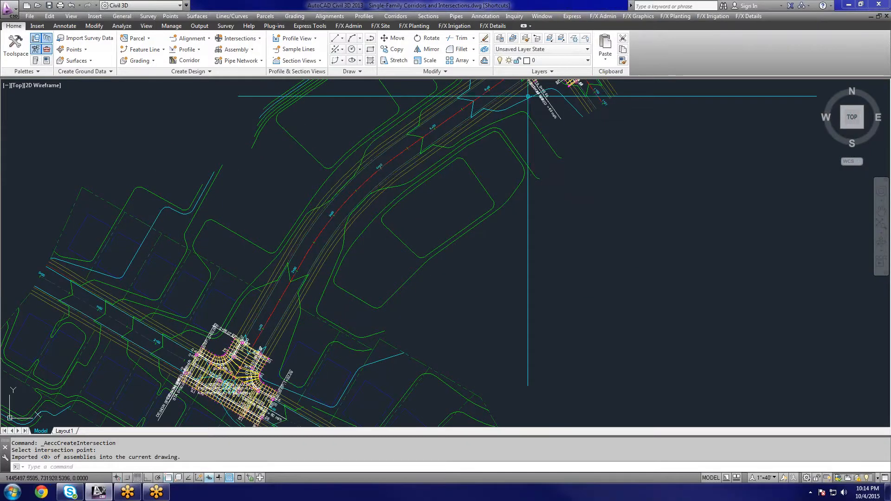
{"action": "mouse_move", "coordinate": [190, 367]}
{"action": "middle_mouse_down"}
{"action": "mouse_move", "coordinate": [165, 224]}
{"action": "mouse_move", "coordinate": [174, 235]}
{"action": "middle_mouse_up"}
{"action": "middle_click_drag", "start_coordinate": [225, 268], "coordinate": [216, 307]}
{"action": "scroll", "coordinate": [237, 281], "scroll_direction": "down", "scroll_amount": 4}
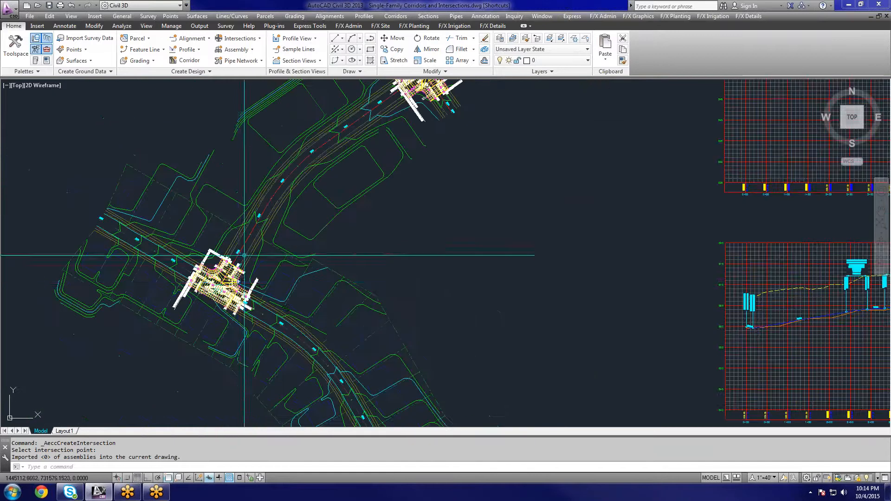
{"action": "scroll", "coordinate": [237, 282], "scroll_direction": "up", "scroll_amount": 4}
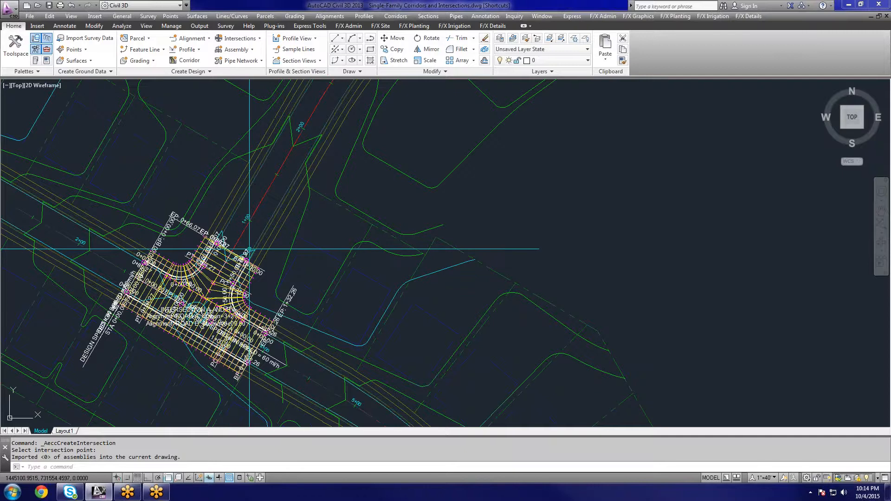
Move the design corridor and its intersection object at Road A and Road B onto the Z-GENERATED CORRIDOR layer.
{"action": "scroll", "coordinate": [235, 253], "scroll_direction": "up", "scroll_amount": 2}
{"action": "scroll", "coordinate": [242, 253], "scroll_direction": "down", "scroll_amount": 2}
{"action": "scroll", "coordinate": [311, 277], "scroll_direction": "down", "scroll_amount": 4}
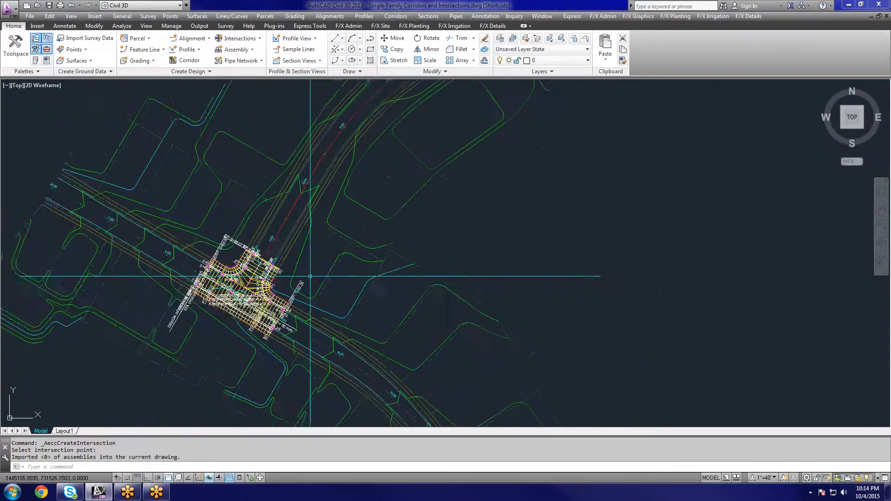
{"action": "scroll", "coordinate": [303, 279], "scroll_direction": "up", "scroll_amount": 2}
{"action": "scroll", "coordinate": [293, 284], "scroll_direction": "up", "scroll_amount": 8}
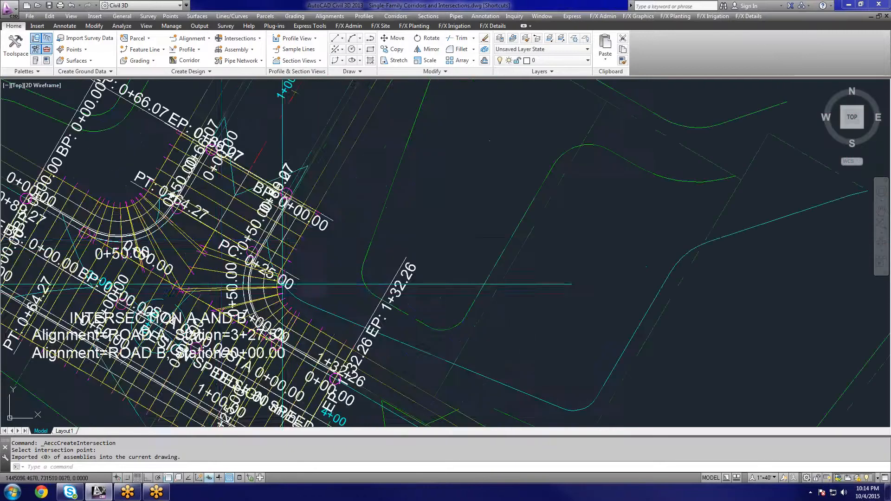
{"action": "left_click", "coordinate": [223, 247]}
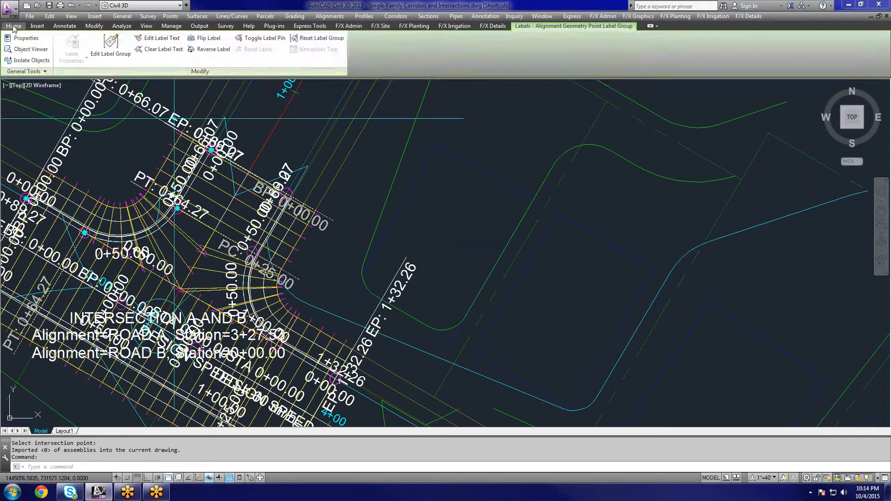
{"action": "key", "text": "Escape"}
{"action": "key", "text": "Escape"}
{"action": "left_click", "coordinate": [240, 227]}
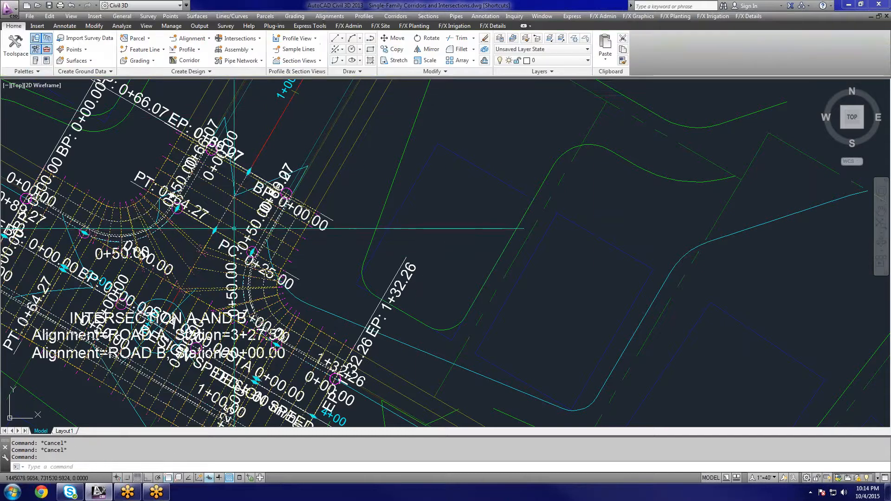
{"action": "left_click", "coordinate": [14, 26]}
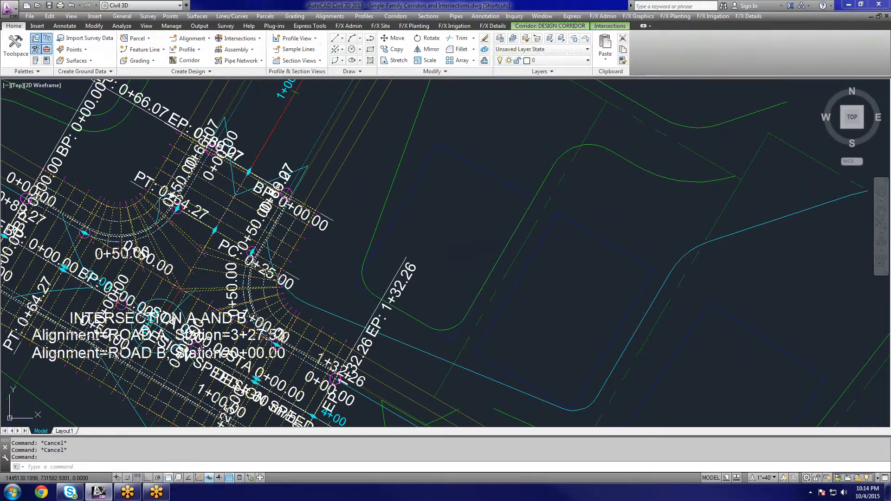
{"action": "left_click", "coordinate": [557, 61]}
{"action": "scroll", "coordinate": [539, 119], "scroll_direction": "down", "scroll_amount": 5}
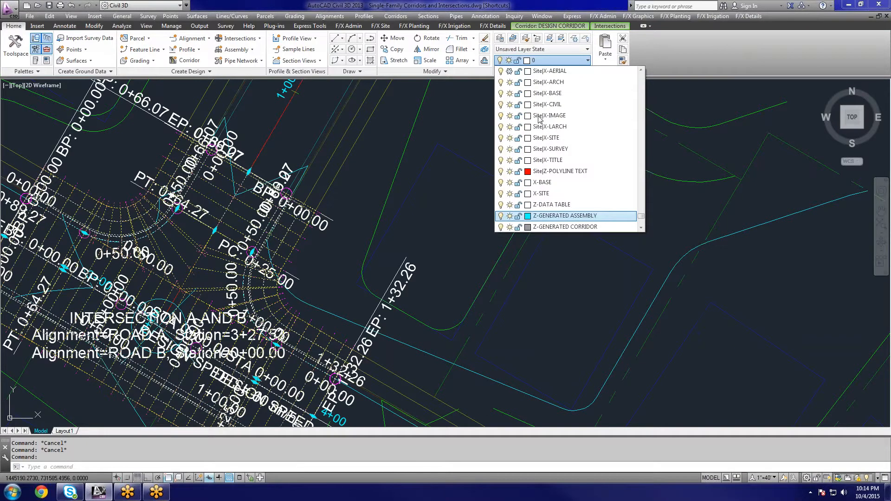
{"action": "scroll", "coordinate": [552, 149], "scroll_direction": "down", "scroll_amount": 1}
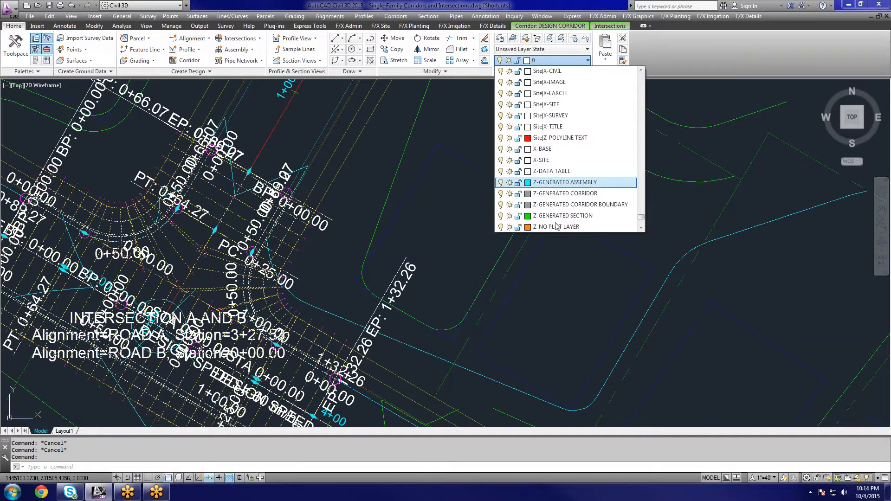
{"action": "left_click", "coordinate": [574, 194]}
{"action": "key", "text": "Escape"}
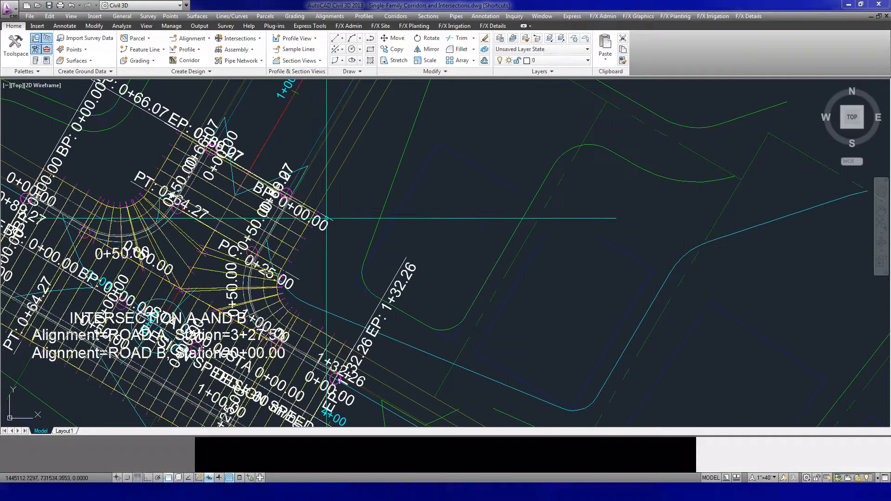
Isolate layer 0, picking one of the alignment geometry point labels at the Road A/Road B intersection to define it.
{"action": "left_click", "coordinate": [328, 205]}
{"action": "scroll", "coordinate": [328, 279], "scroll_direction": "down", "scroll_amount": 6}
{"action": "scroll", "coordinate": [437, 275], "scroll_direction": "down", "scroll_amount": 2}
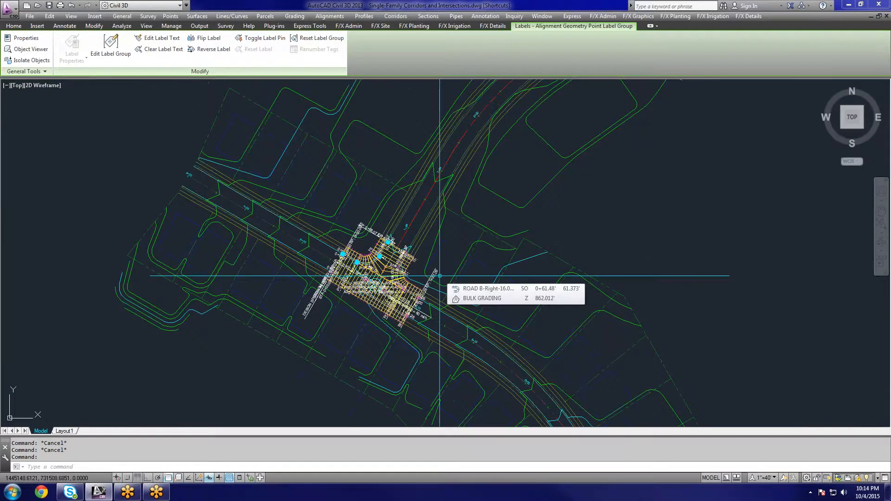
{"action": "type", "text": "layiso"}
{"action": "key", "text": "Return"}
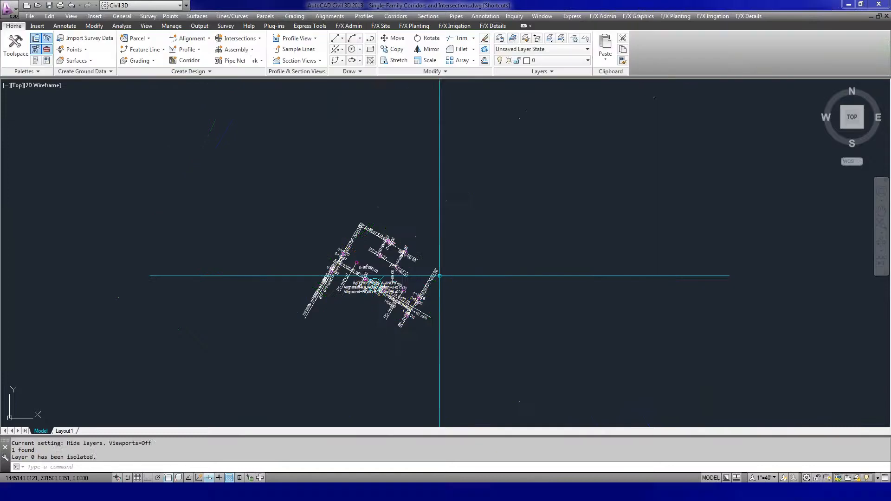
{"action": "scroll", "coordinate": [355, 295], "scroll_direction": "down", "scroll_amount": 5}
{"action": "key", "text": "Escape"}
{"action": "scroll", "coordinate": [377, 294], "scroll_direction": "up", "scroll_amount": 6}
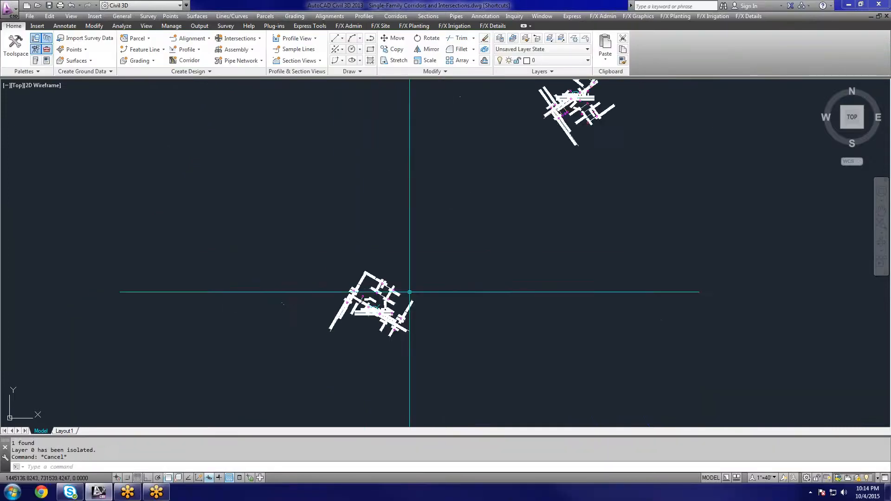
Move all the labels at both intersections to the C-ROAD-CORRIDOR layer and restore the isolated layers.
{"action": "scroll", "coordinate": [433, 237], "scroll_direction": "down", "scroll_amount": 2}
{"action": "left_click", "coordinate": [599, 115]}
{"action": "left_click", "coordinate": [288, 344]}
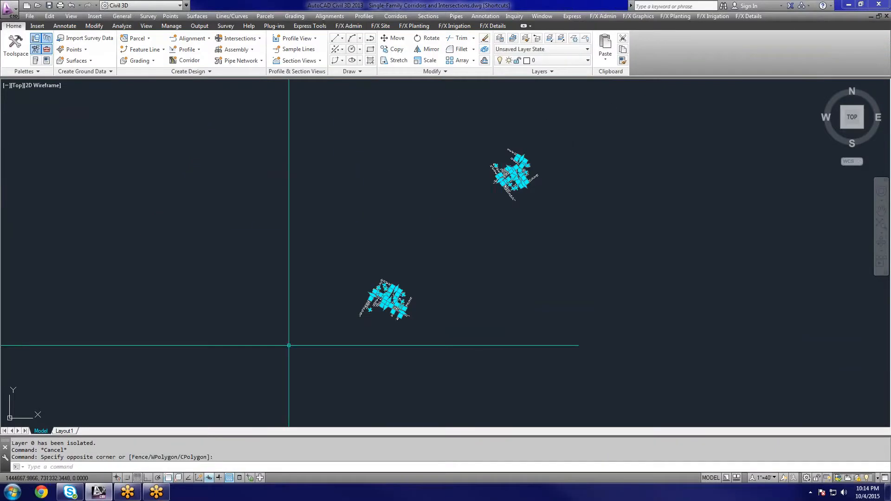
{"action": "left_click", "coordinate": [14, 26]}
{"action": "left_click", "coordinate": [538, 60]}
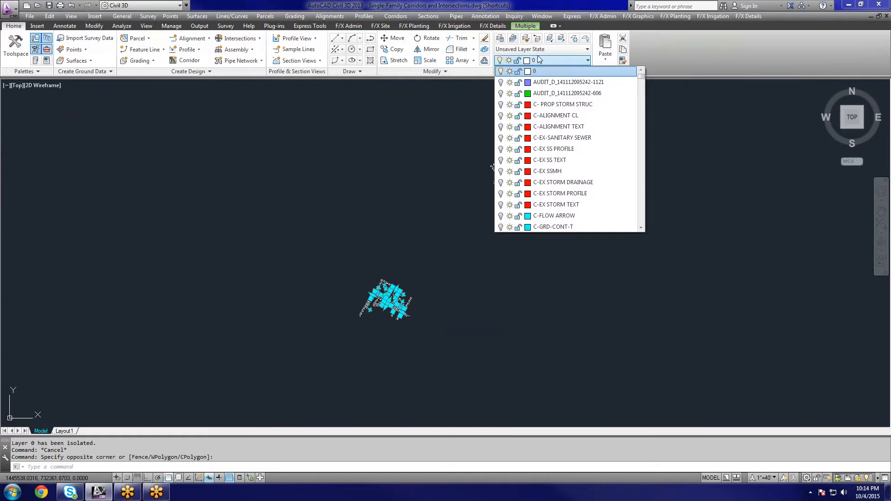
{"action": "key", "text": "c"}
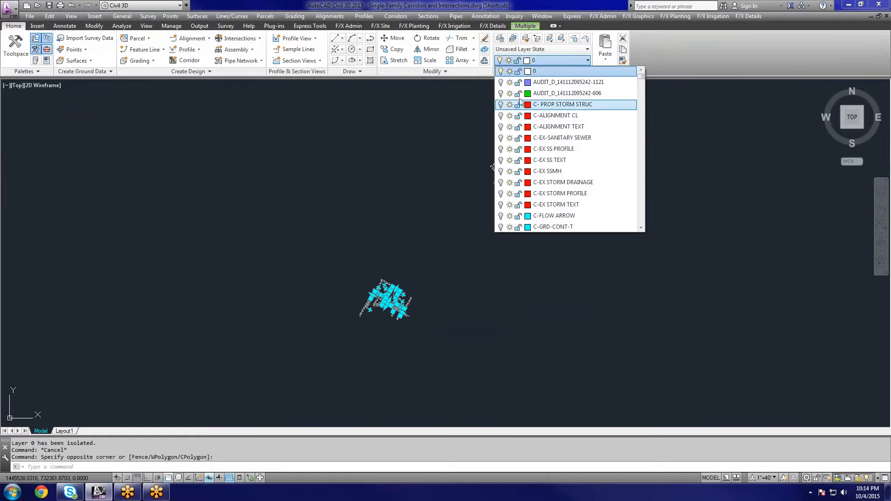
{"action": "scroll", "coordinate": [597, 193], "scroll_direction": "down", "scroll_amount": 4}
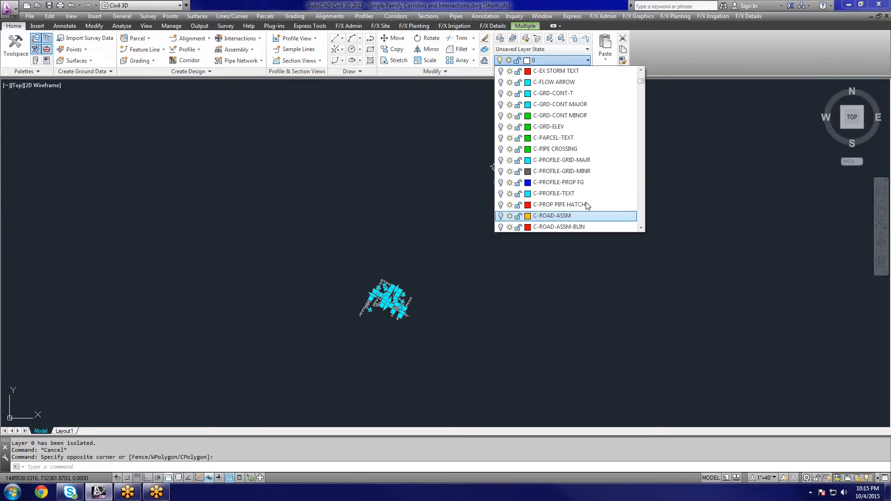
{"action": "scroll", "coordinate": [587, 206], "scroll_direction": "down", "scroll_amount": 2}
{"action": "left_click", "coordinate": [598, 194]}
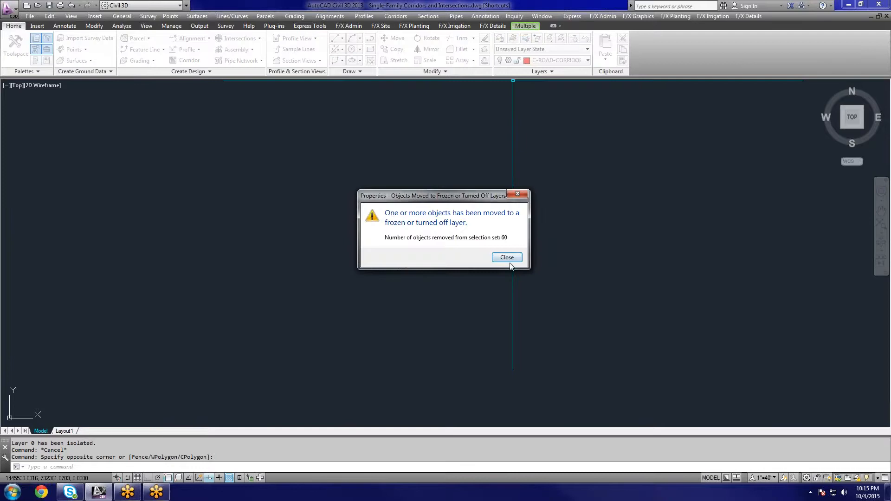
{"action": "left_click", "coordinate": [507, 260]}
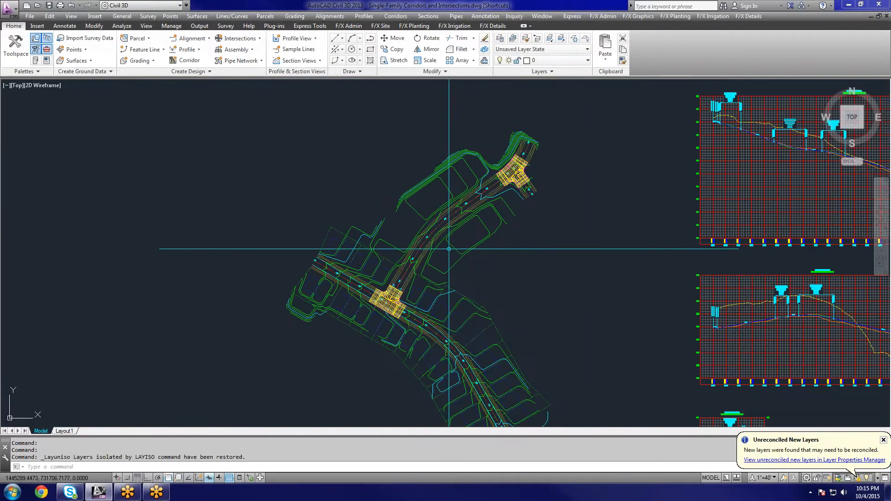
Examine the decluttered Road A/Road B intersection and the unmodeled stretch of Road B running away from it.
{"action": "middle_click_drag", "start_coordinate": [450, 249], "coordinate": [434, 208]}
{"action": "scroll", "coordinate": [404, 286], "scroll_direction": "up", "scroll_amount": 5}
{"action": "key", "text": "Escape"}
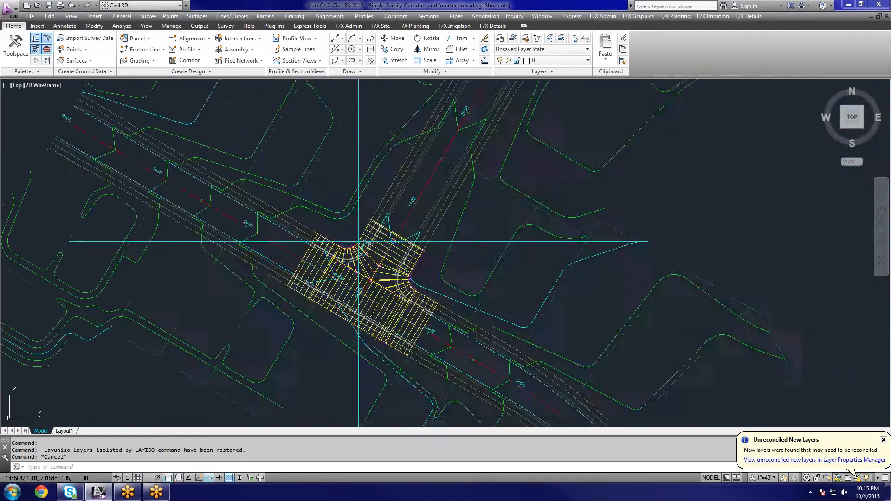
{"action": "scroll", "coordinate": [398, 284], "scroll_direction": "down", "scroll_amount": 2}
{"action": "middle_click_drag", "start_coordinate": [422, 315], "coordinate": [295, 207]}
{"action": "middle_click_drag", "start_coordinate": [308, 82], "coordinate": [307, 258]}
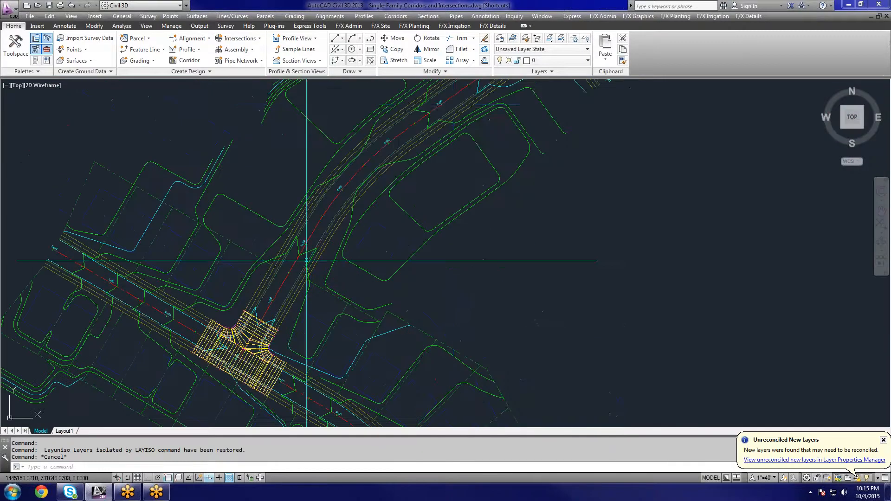
{"action": "mouse_move", "coordinate": [454, 88]}
{"action": "middle_mouse_down"}
{"action": "mouse_move", "coordinate": [360, 201]}
{"action": "mouse_move", "coordinate": [421, 107]}
{"action": "middle_mouse_up"}
{"action": "scroll", "coordinate": [364, 205], "scroll_direction": "down", "scroll_amount": 1}
{"action": "scroll", "coordinate": [302, 273], "scroll_direction": "up", "scroll_amount": 3}
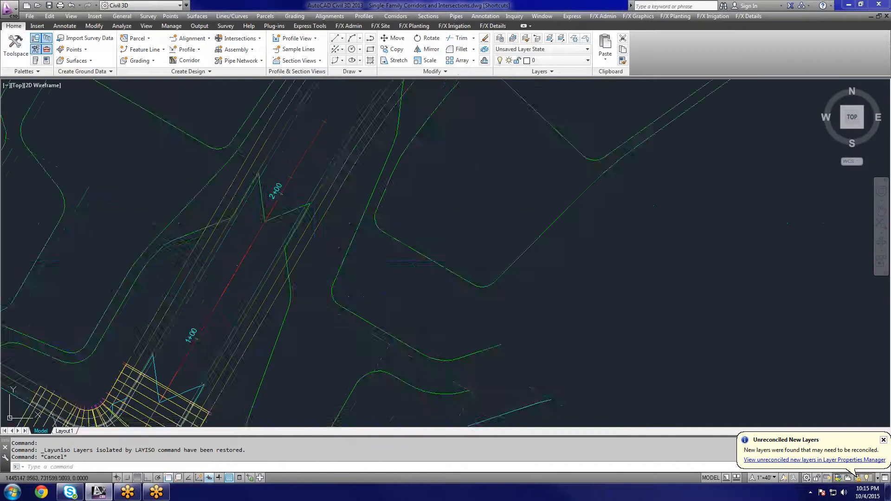
{"action": "middle_click_drag", "start_coordinate": [278, 314], "coordinate": [342, 220]}
Open the properties of DESIGN CORRIDOR and show its baseline and region parameters.
{"action": "left_click", "coordinate": [15, 47]}
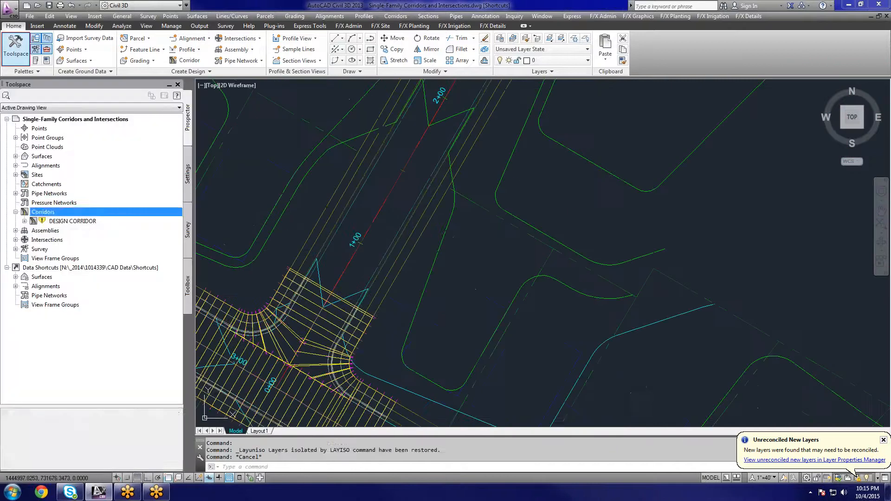
{"action": "left_click", "coordinate": [91, 221]}
{"action": "right_click", "coordinate": [66, 222]}
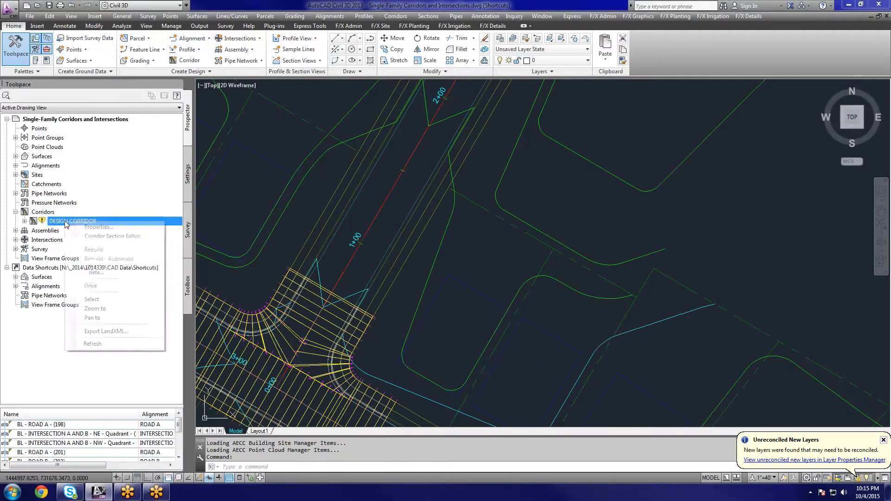
{"action": "left_click", "coordinate": [119, 230]}
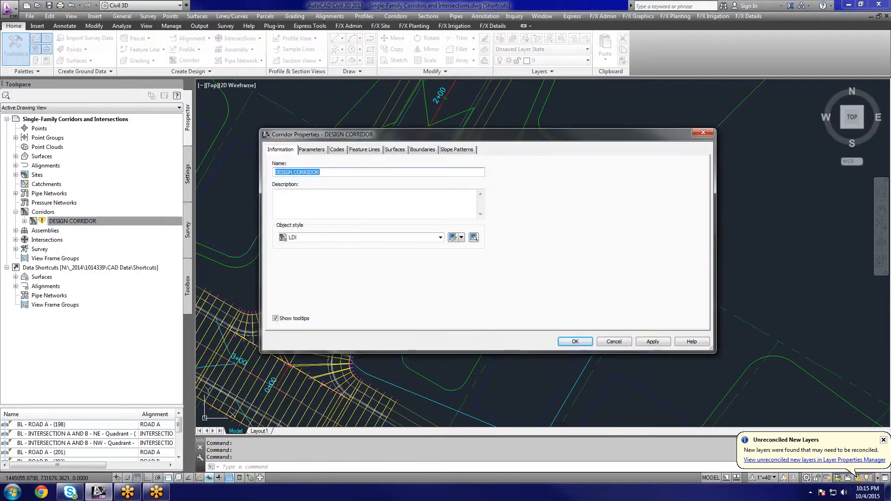
{"action": "left_click", "coordinate": [309, 150]}
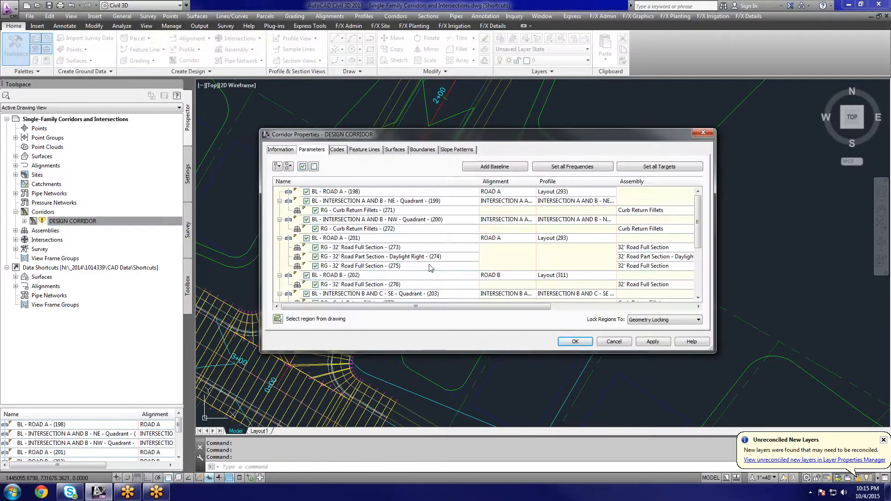
Enlarge and reposition the corridor properties window and collapse every baseline in the parameters list.
{"action": "left_click", "coordinate": [279, 201]}
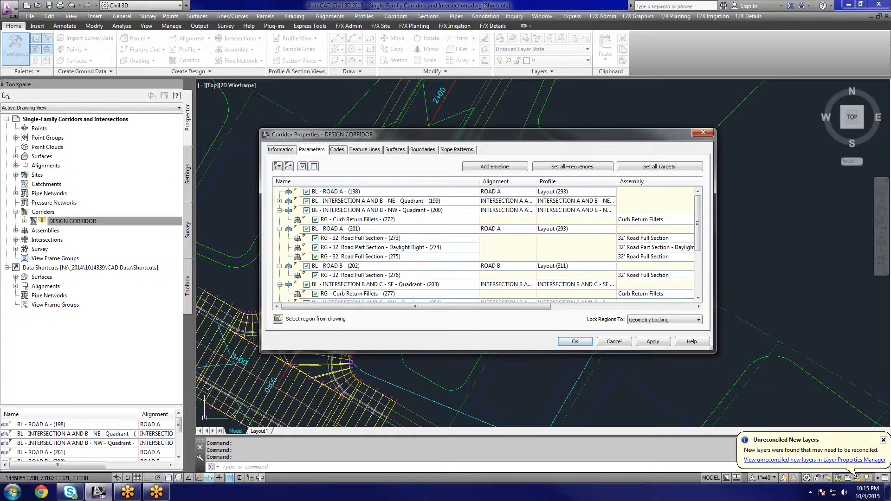
{"action": "left_click_drag", "start_coordinate": [714, 353], "coordinate": [820, 408]}
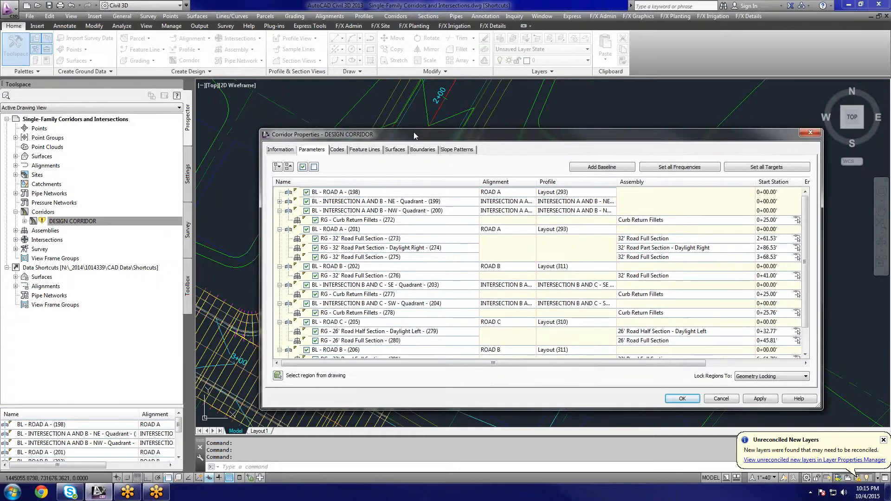
{"action": "left_click_drag", "start_coordinate": [414, 133], "coordinate": [316, 76]}
{"action": "left_click", "coordinate": [181, 293]}
{"action": "left_click", "coordinate": [182, 265]}
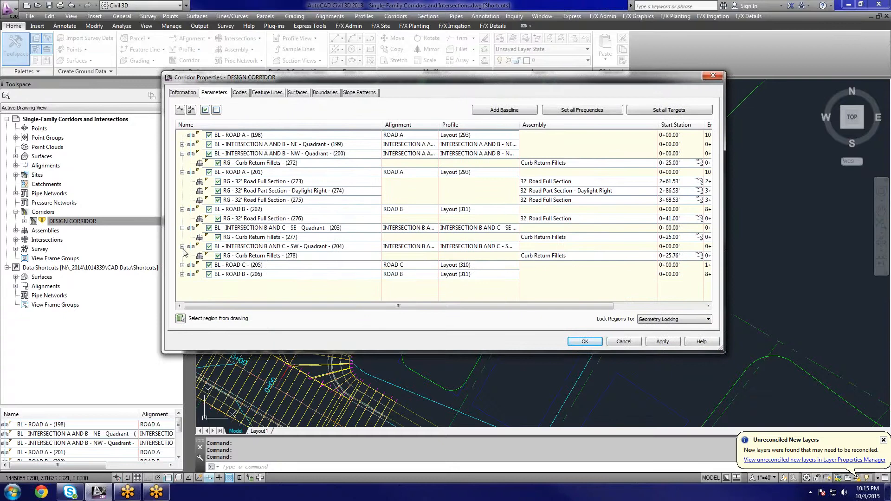
{"action": "left_click", "coordinate": [182, 247]}
{"action": "left_click", "coordinate": [182, 228]}
{"action": "left_click", "coordinate": [182, 209]}
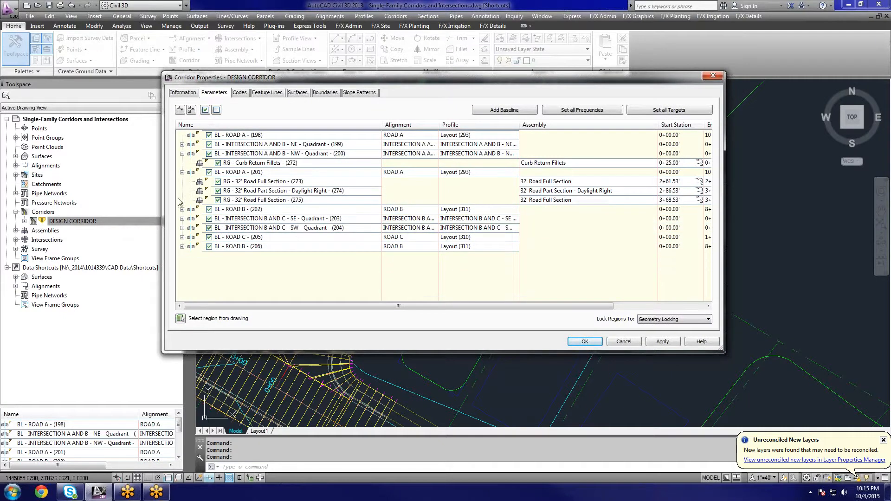
{"action": "left_click", "coordinate": [181, 172]}
{"action": "left_click", "coordinate": [182, 154]}
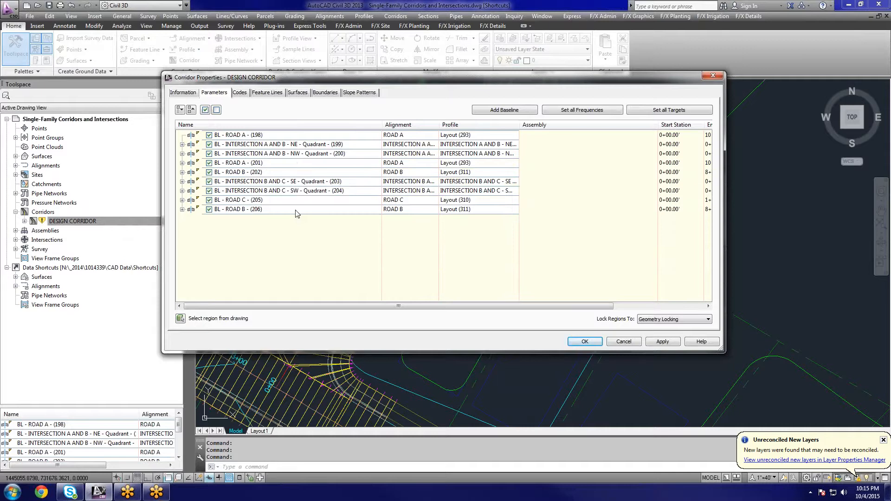
Insert a region after the existing region on the first Road B baseline, using the 32' Road Full Section assembly.
{"action": "left_click", "coordinate": [252, 172]}
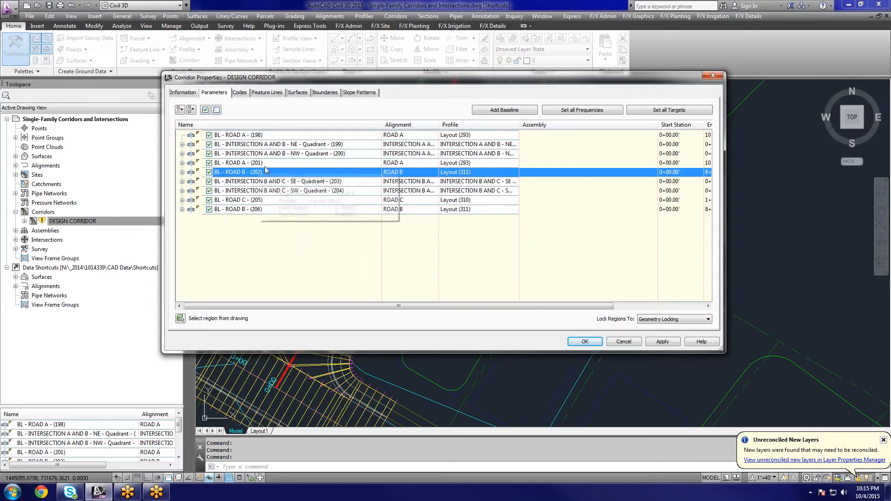
{"action": "left_click", "coordinate": [182, 172]}
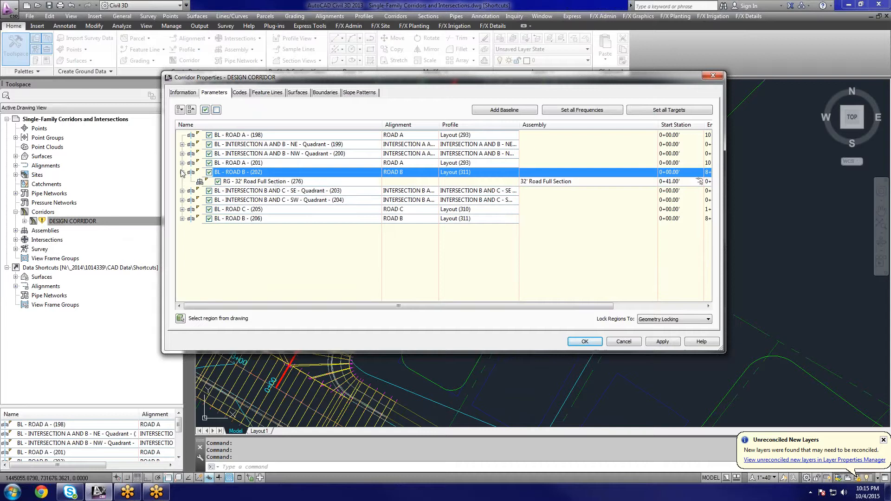
{"action": "left_click", "coordinate": [276, 181]}
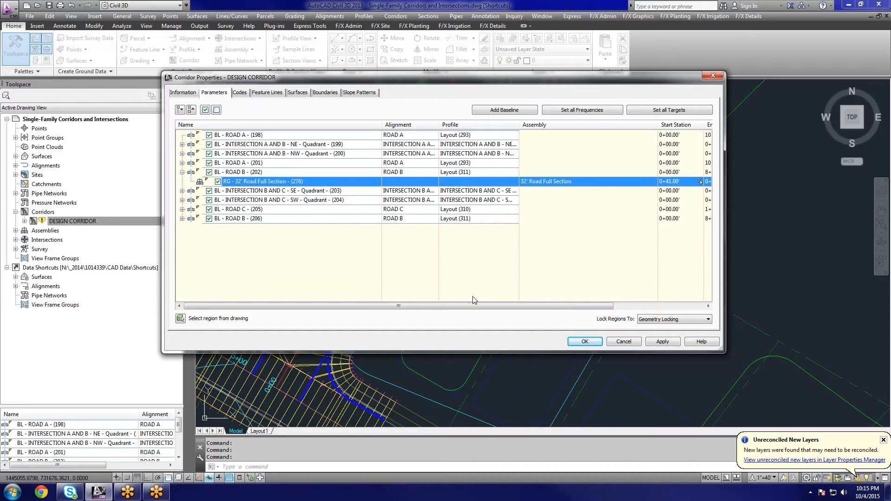
{"action": "left_click_drag", "start_coordinate": [509, 306], "coordinate": [562, 308]}
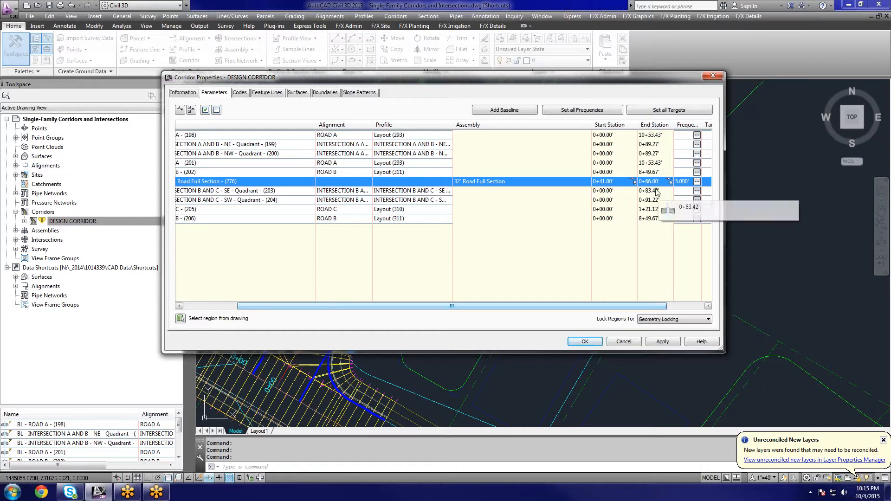
{"action": "right_click", "coordinate": [272, 182]}
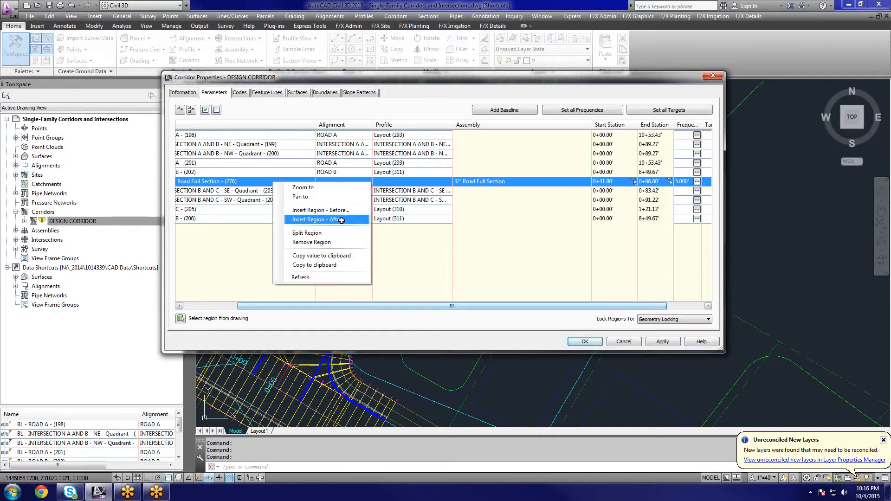
{"action": "left_click", "coordinate": [341, 221]}
{"action": "left_click", "coordinate": [440, 320]}
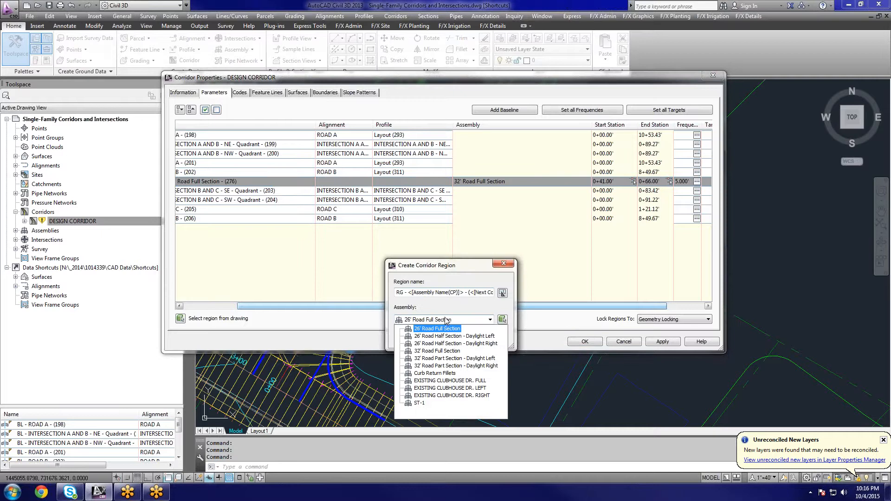
{"action": "left_click", "coordinate": [454, 351]}
{"action": "left_click", "coordinate": [413, 336]}
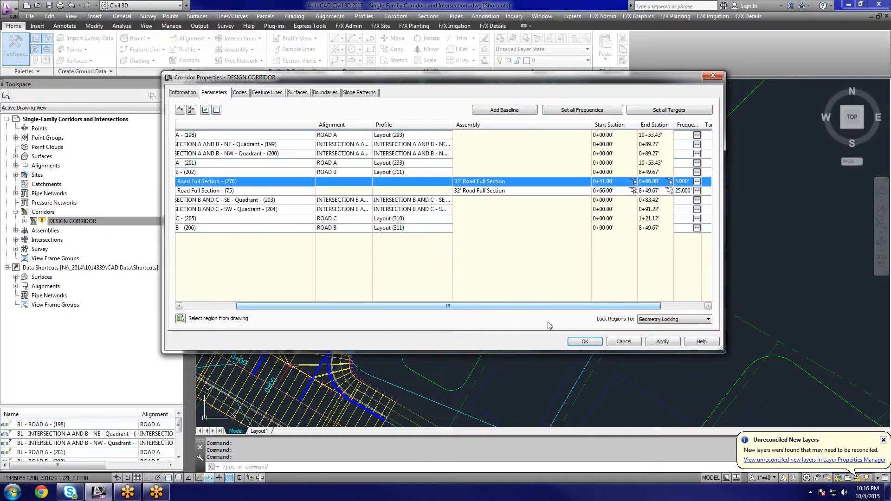
Set the new Road B region's end station to 3+49.67', rebuild the corridor and close its properties.
{"action": "left_click_drag", "start_coordinate": [554, 306], "coordinate": [581, 306]}
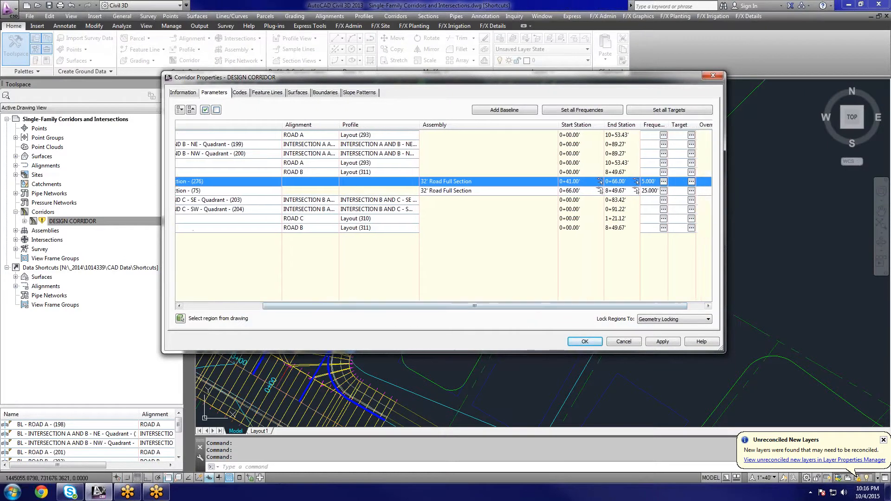
{"action": "double_click", "coordinate": [614, 190]}
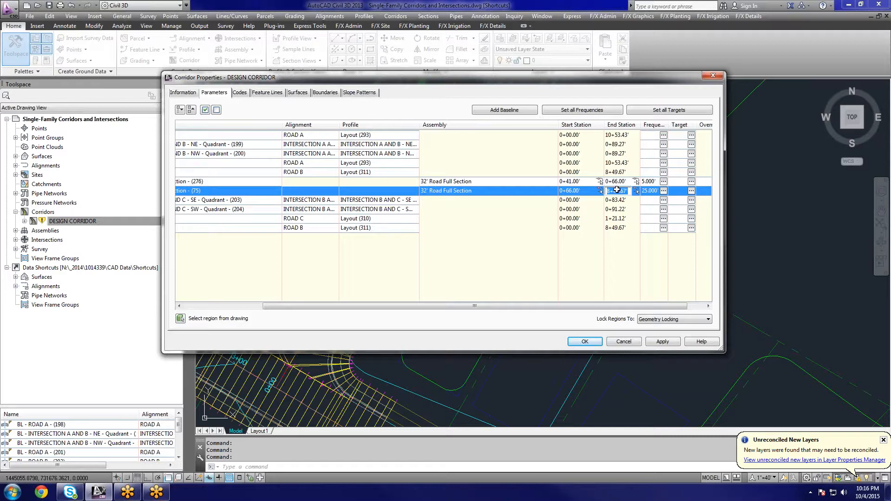
{"action": "key", "text": "Escape"}
{"action": "left_click", "coordinate": [609, 191]}
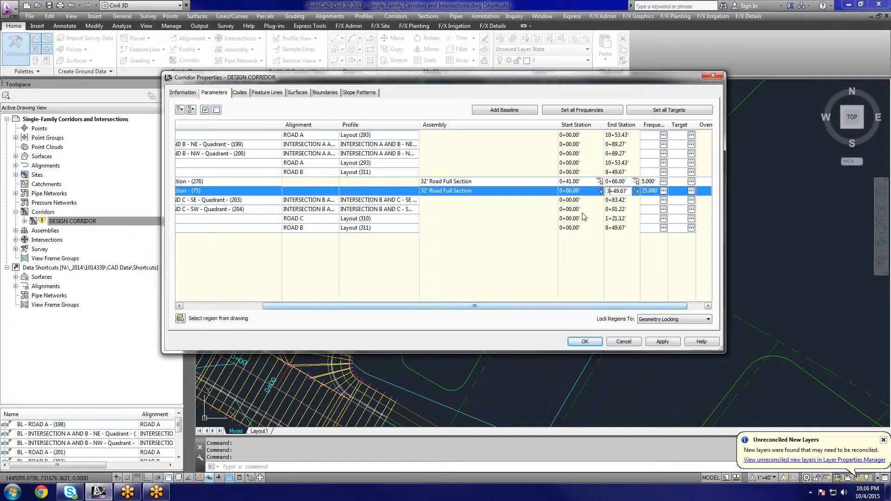
{"action": "left_click", "coordinate": [662, 341]}
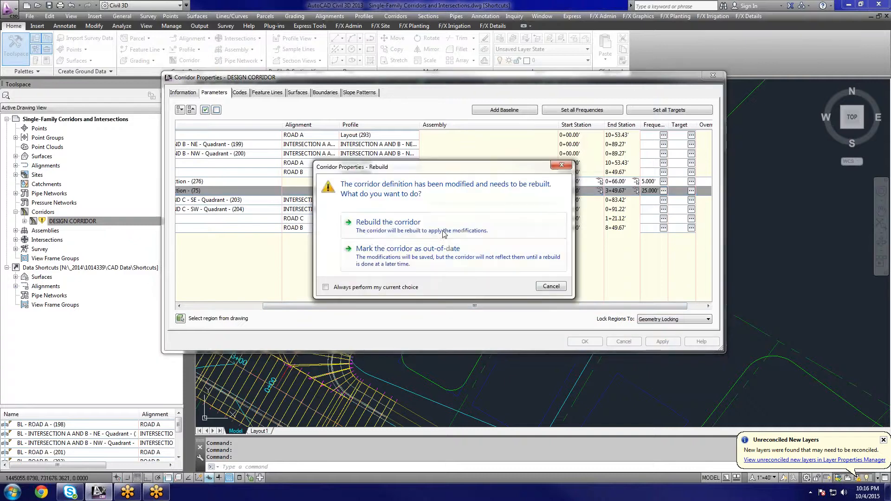
{"action": "left_click", "coordinate": [399, 228]}
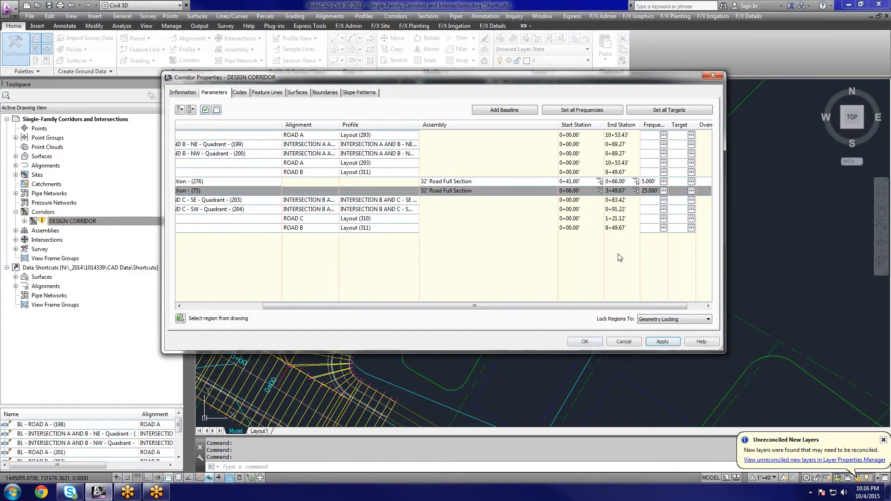
{"action": "left_click", "coordinate": [584, 342]}
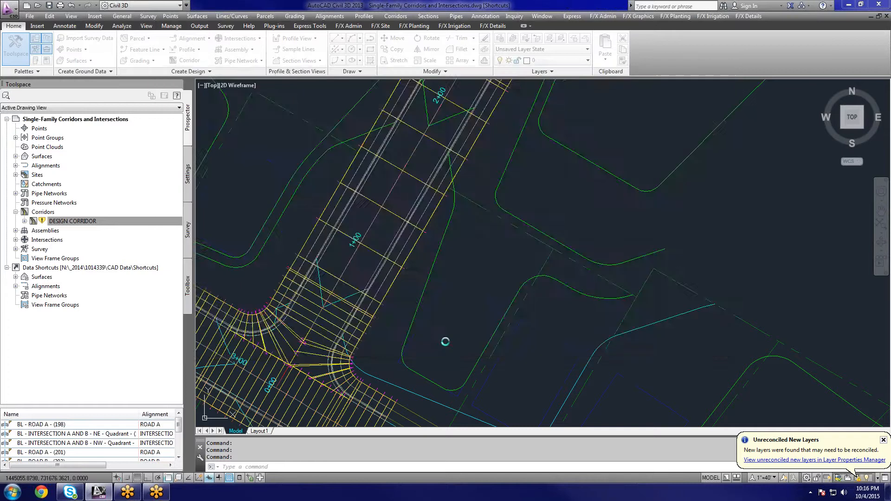
Select the corridor and examine its region grips around the Road A/Road B intersection and along the extended Road B.
{"action": "scroll", "coordinate": [428, 284], "scroll_direction": "down", "scroll_amount": 5}
{"action": "scroll", "coordinate": [480, 90], "scroll_direction": "down", "scroll_amount": 3}
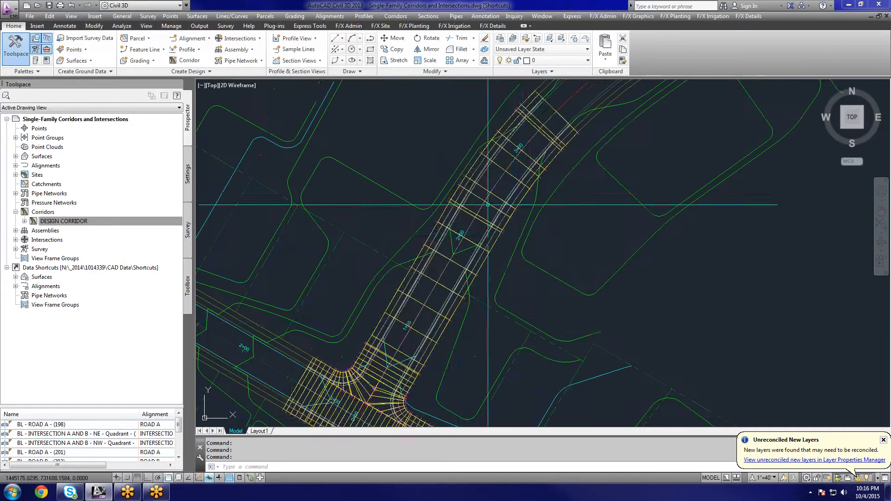
{"action": "left_click", "coordinate": [390, 329]}
{"action": "scroll", "coordinate": [387, 330], "scroll_direction": "down", "scroll_amount": 2}
{"action": "scroll", "coordinate": [387, 330], "scroll_direction": "up", "scroll_amount": 6}
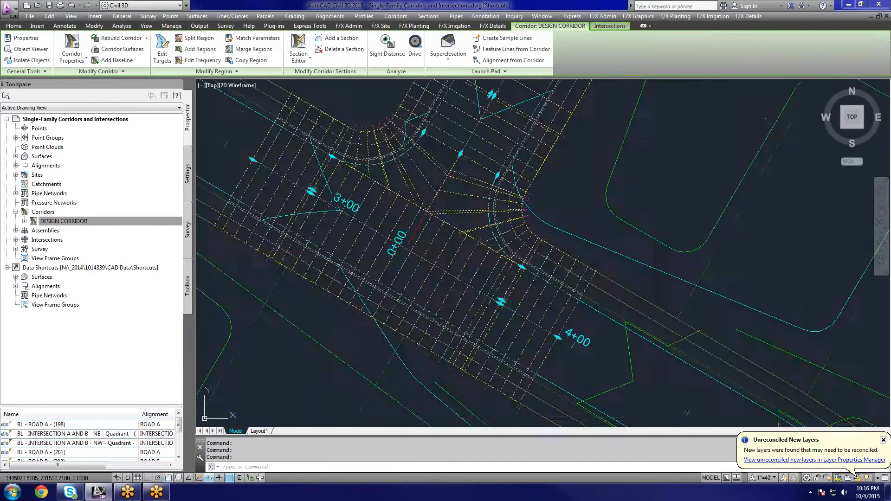
{"action": "scroll", "coordinate": [409, 278], "scroll_direction": "down", "scroll_amount": 5}
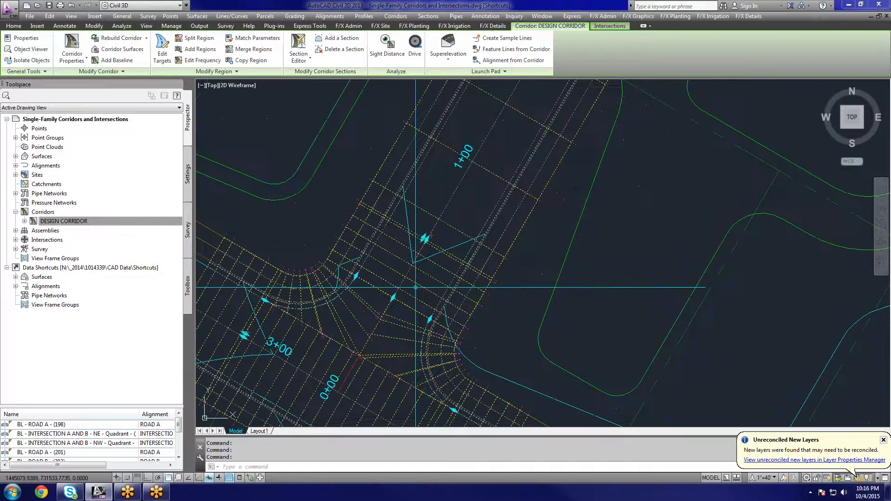
{"action": "scroll", "coordinate": [394, 317], "scroll_direction": "up", "scroll_amount": 4}
Stretch the end of the new Road B region to station 6+61.78', where the Road B/Road C intersection region starts.
{"action": "left_click", "coordinate": [390, 305]}
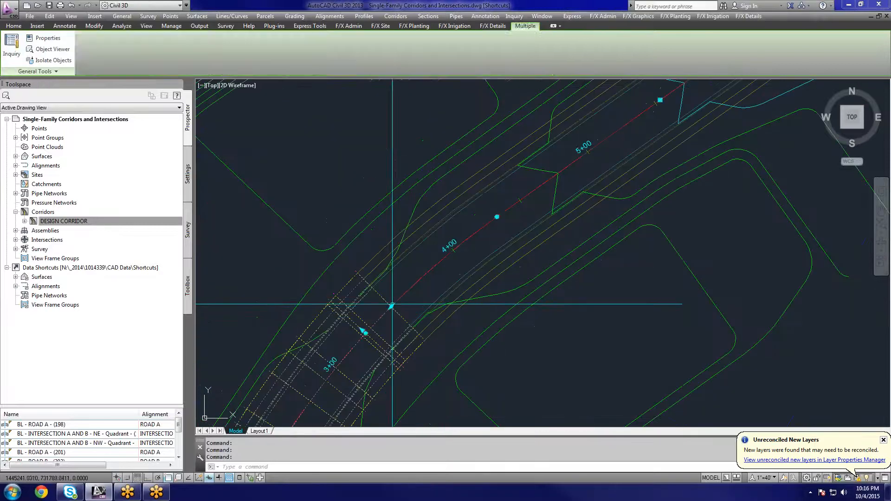
{"action": "key", "text": "Escape"}
{"action": "left_click", "coordinate": [401, 315]}
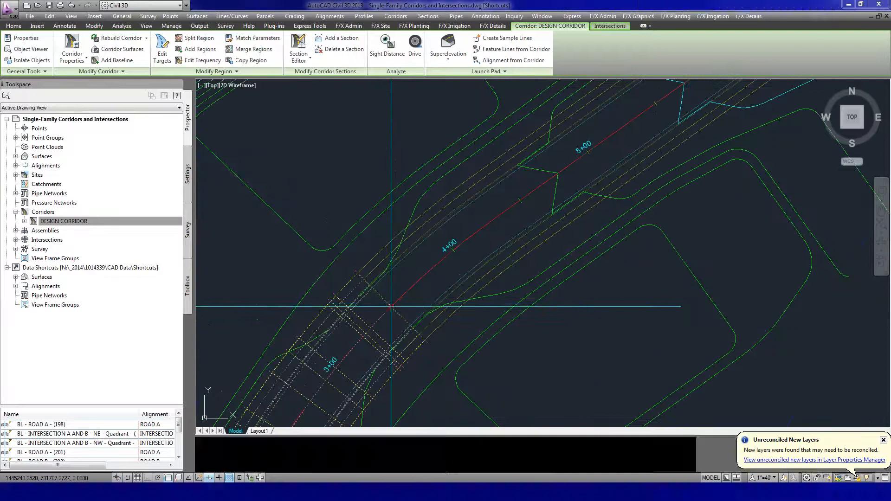
{"action": "scroll", "coordinate": [391, 305], "scroll_direction": "down", "scroll_amount": 2}
{"action": "mouse_move", "coordinate": [574, 176]}
{"action": "middle_mouse_down"}
{"action": "mouse_move", "coordinate": [555, 202]}
{"action": "mouse_move", "coordinate": [426, 298]}
{"action": "middle_mouse_up"}
{"action": "scroll", "coordinate": [501, 222], "scroll_direction": "up", "scroll_amount": 6}
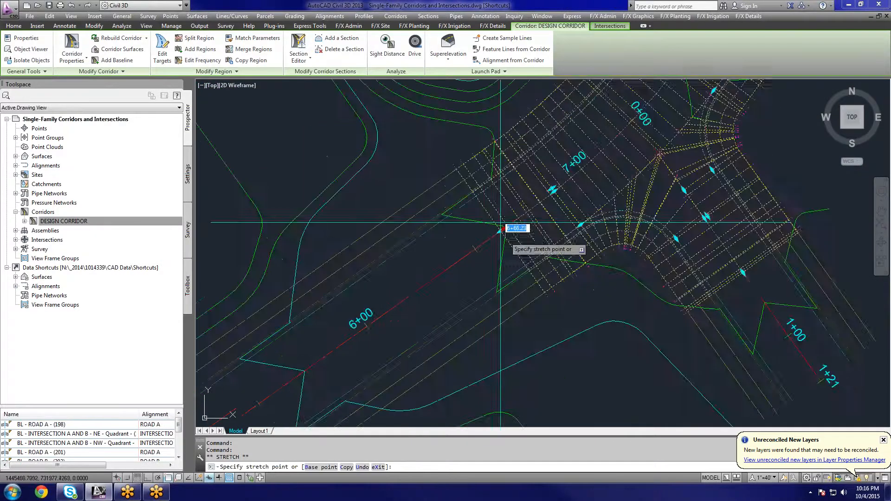
{"action": "scroll", "coordinate": [466, 212], "scroll_direction": "up", "scroll_amount": 5}
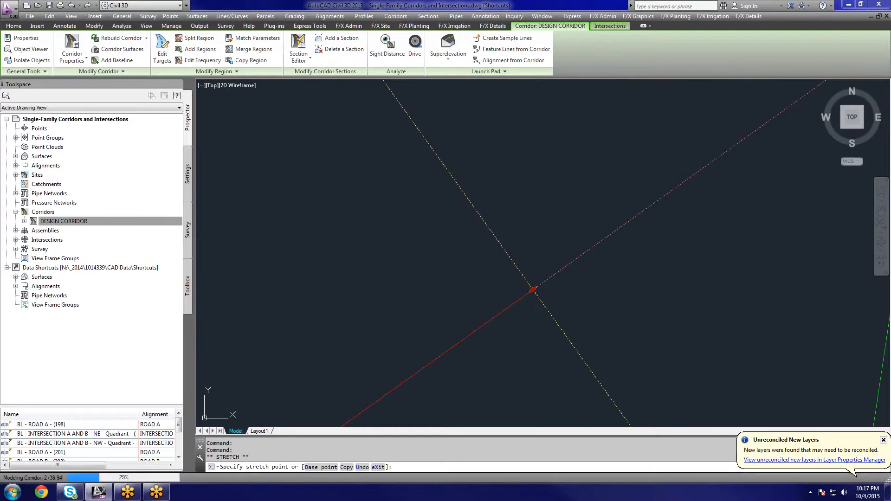
{"action": "left_click", "coordinate": [533, 290]}
Regenerate the drawing and clear the corridor selection.
{"action": "scroll", "coordinate": [493, 269], "scroll_direction": "down", "scroll_amount": 10}
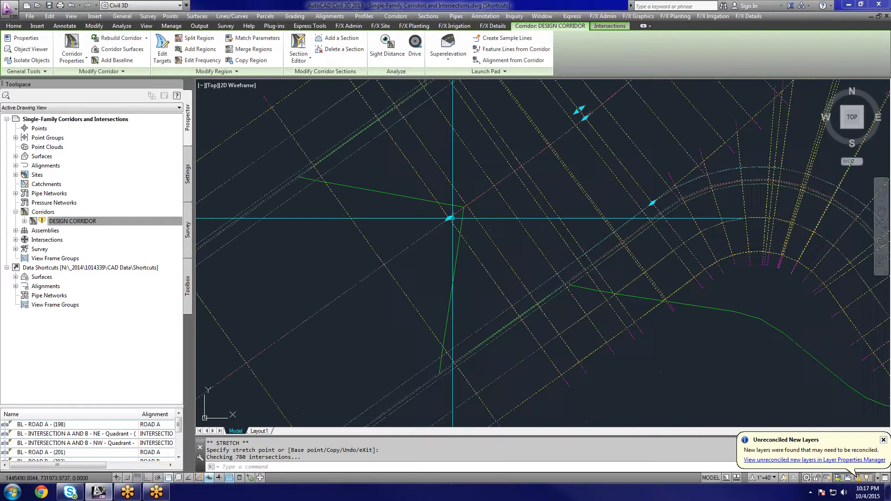
{"action": "type", "text": "RE"}
{"action": "key", "text": "Return"}
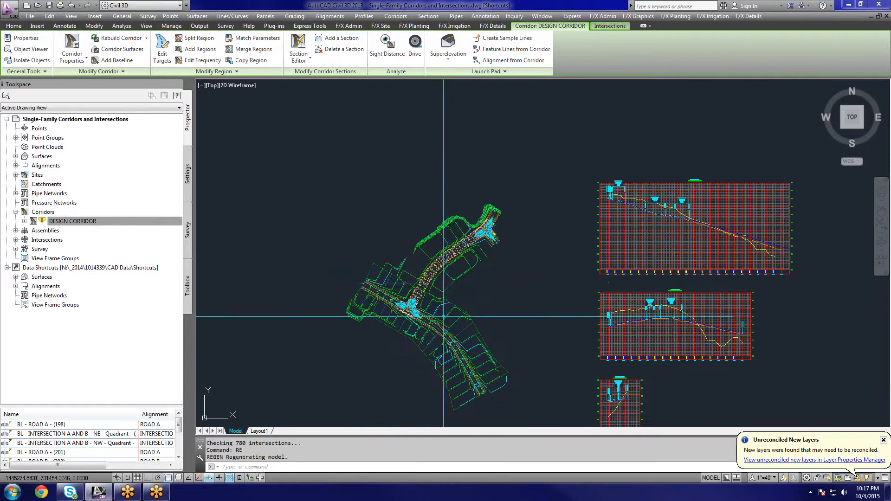
{"action": "key", "text": "Escape"}
{"action": "key", "text": "Escape"}
Examine the Road B/Road C intersection, including its curb returns, the join with the new Road B region and the unmodeled end of Road C.
{"action": "scroll", "coordinate": [494, 223], "scroll_direction": "up", "scroll_amount": 6}
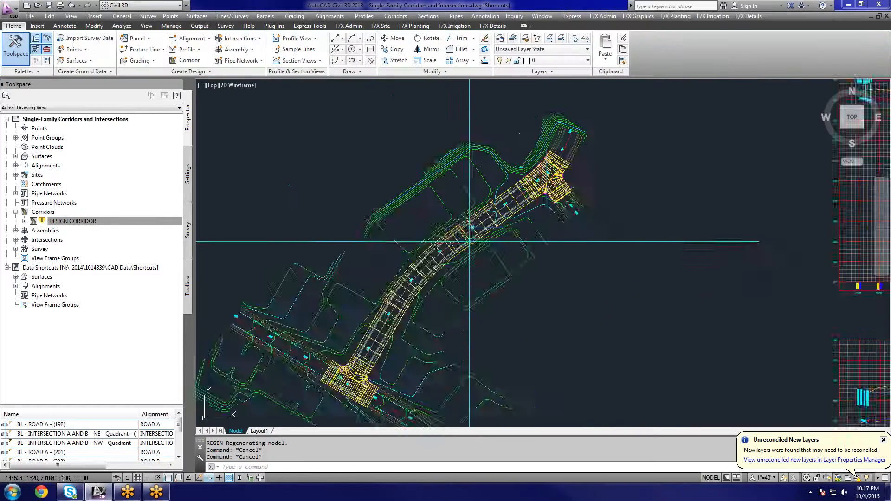
{"action": "scroll", "coordinate": [477, 254], "scroll_direction": "up", "scroll_amount": 8}
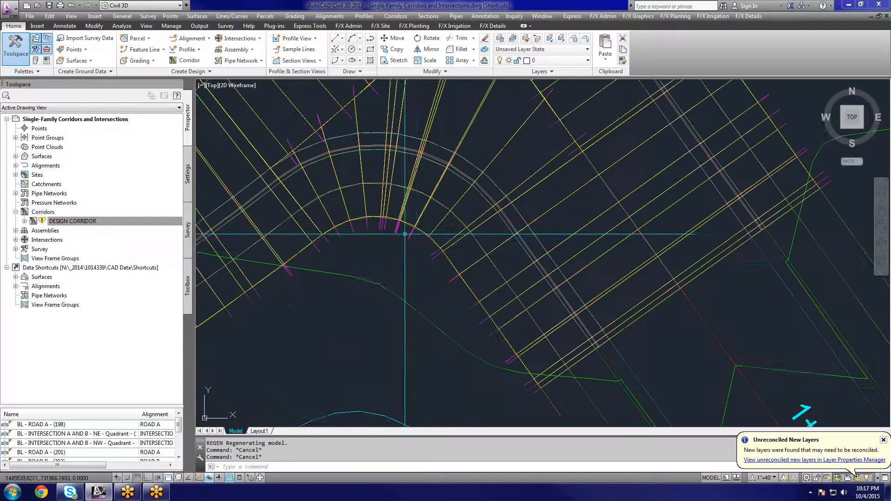
{"action": "scroll", "coordinate": [426, 241], "scroll_direction": "down", "scroll_amount": 3}
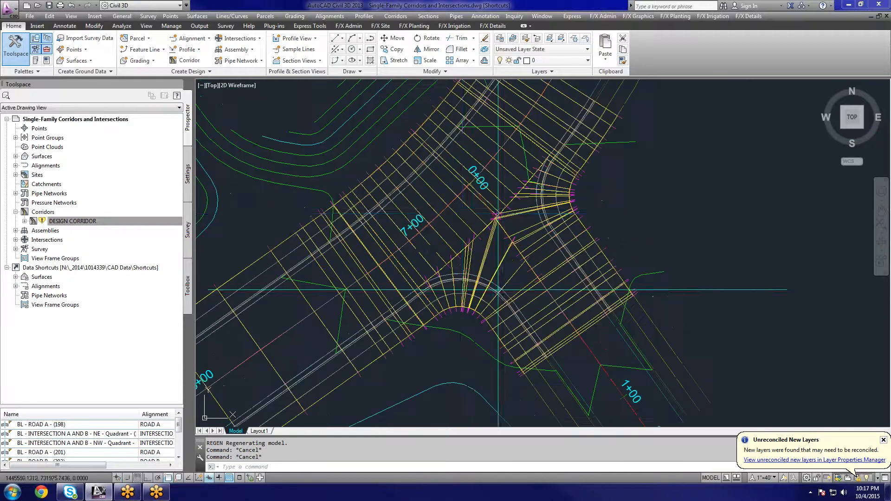
{"action": "scroll", "coordinate": [502, 301], "scroll_direction": "up", "scroll_amount": 6}
{"action": "scroll", "coordinate": [502, 301], "scroll_direction": "down", "scroll_amount": 3}
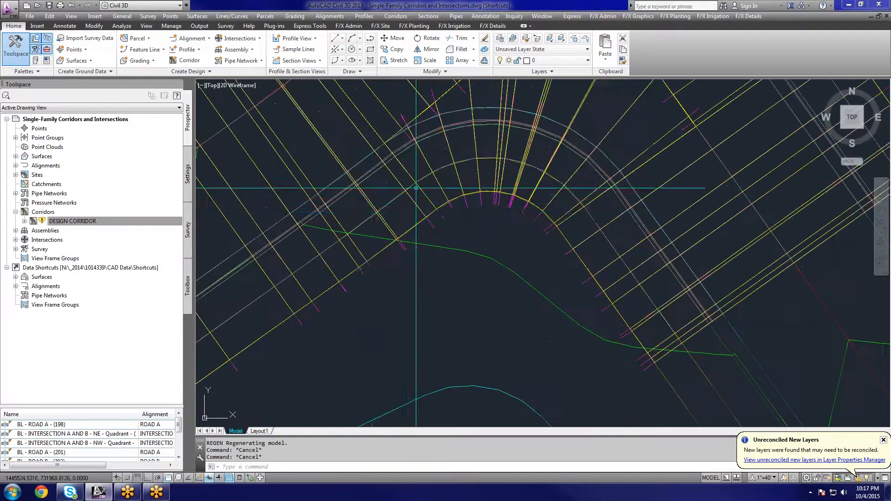
{"action": "scroll", "coordinate": [310, 308], "scroll_direction": "down", "scroll_amount": 3}
{"action": "scroll", "coordinate": [366, 283], "scroll_direction": "up", "scroll_amount": 3}
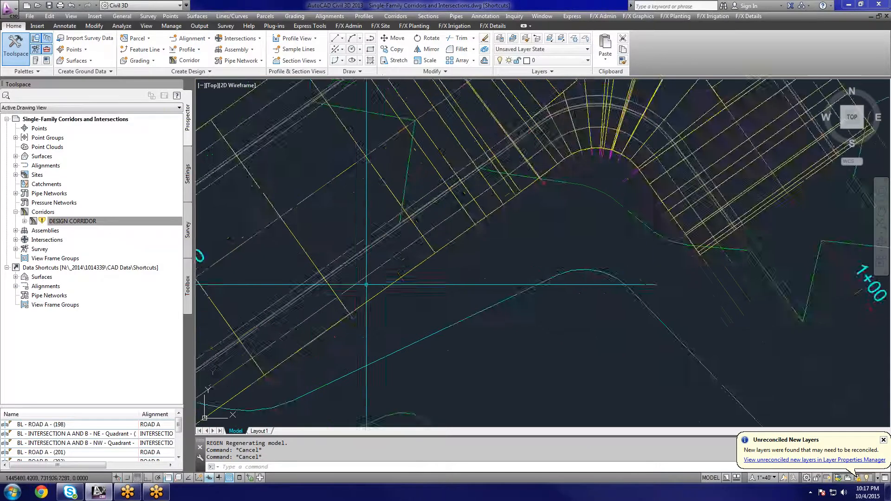
{"action": "scroll", "coordinate": [381, 284], "scroll_direction": "down", "scroll_amount": 3}
{"action": "middle_click_drag", "start_coordinate": [455, 249], "coordinate": [379, 299]}
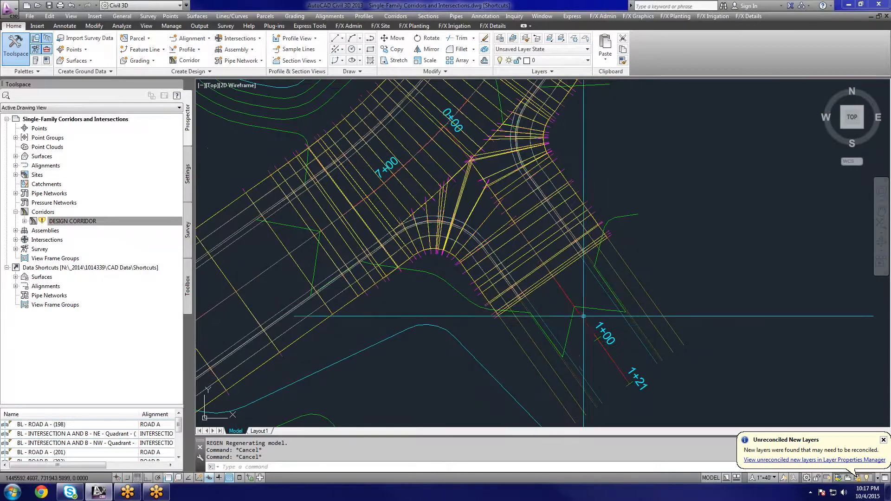
Open the properties of DESIGN CORRIDOR and locate the Road C baseline with its regions.
{"action": "left_click", "coordinate": [83, 223]}
{"action": "right_click", "coordinate": [85, 223]}
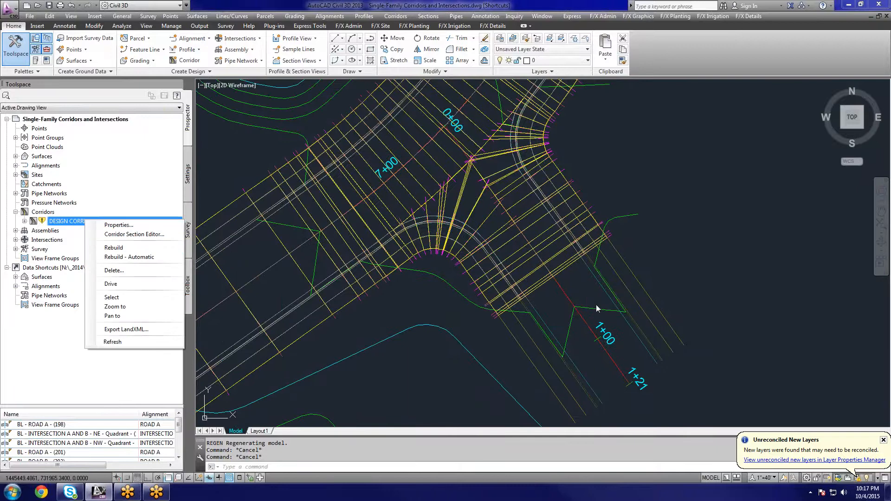
{"action": "left_click", "coordinate": [124, 225]}
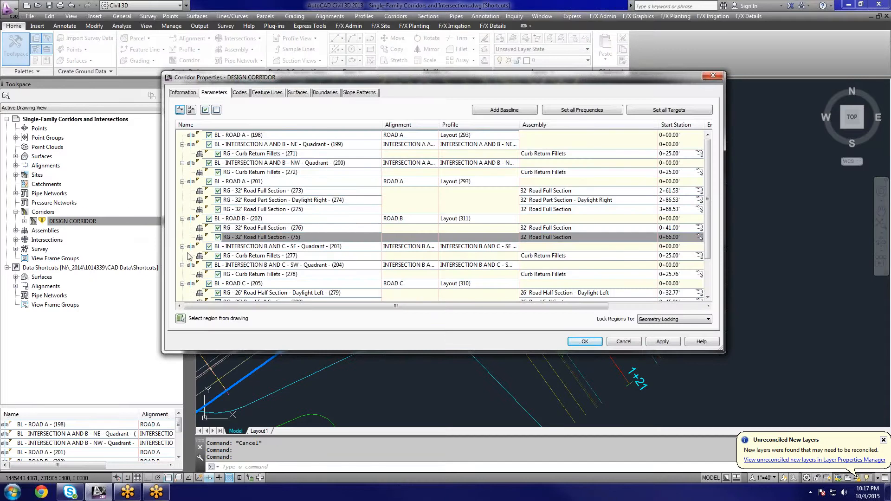
{"action": "left_click", "coordinate": [282, 283]}
{"action": "scroll", "coordinate": [343, 264], "scroll_direction": "down", "scroll_amount": 2}
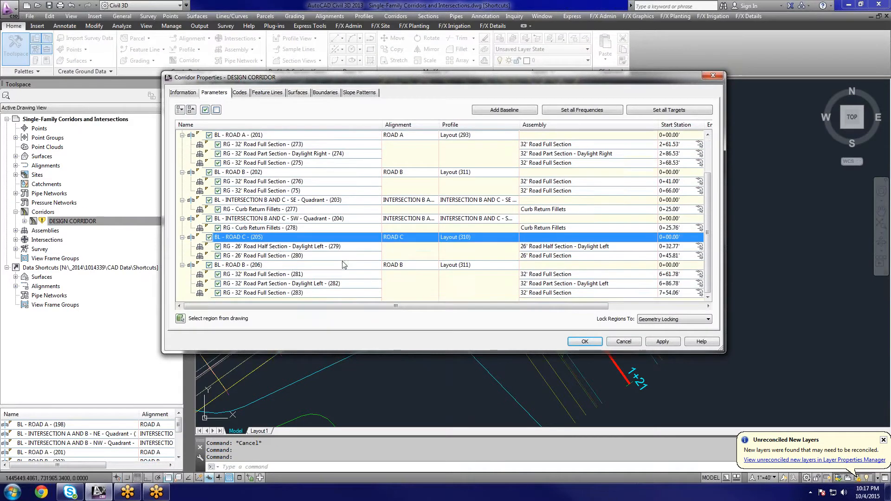
Insert a region with the 26' Road Full Section assembly after the last region of the Road C baseline.
{"action": "left_click", "coordinate": [295, 247]}
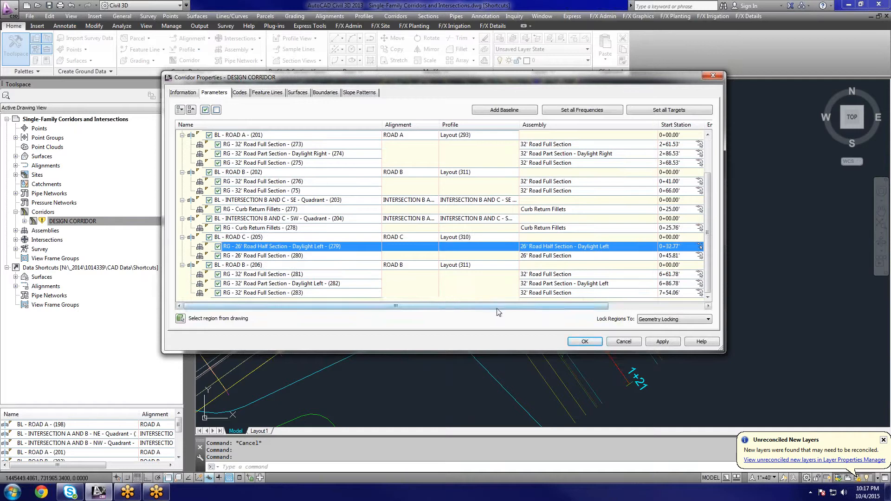
{"action": "mouse_move", "coordinate": [496, 308]}
{"action": "left_mouse_down"}
{"action": "mouse_move", "coordinate": [618, 310]}
{"action": "mouse_move", "coordinate": [509, 316]}
{"action": "left_mouse_up"}
{"action": "left_click", "coordinate": [552, 254]}
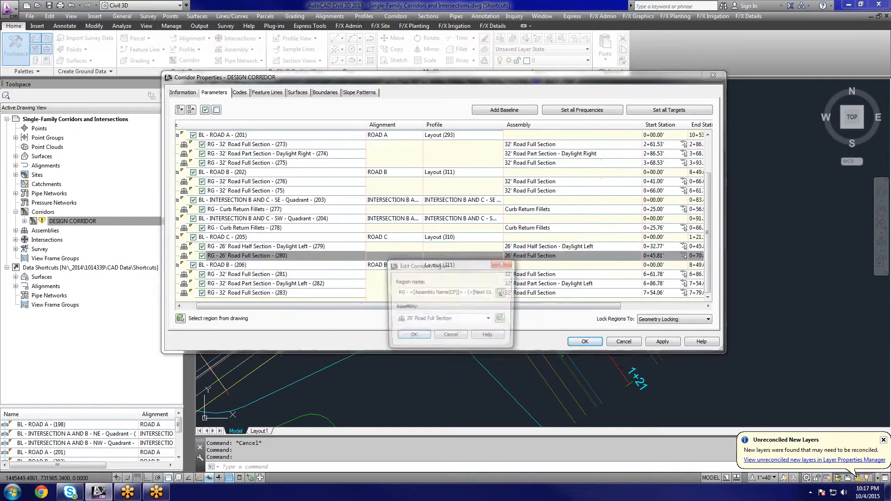
{"action": "left_click", "coordinate": [450, 334]}
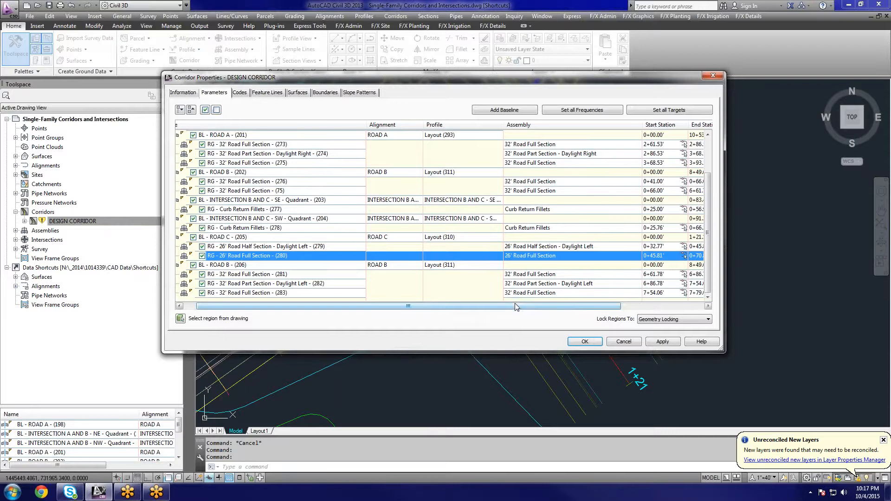
{"action": "left_click_drag", "start_coordinate": [516, 306], "coordinate": [588, 307]}
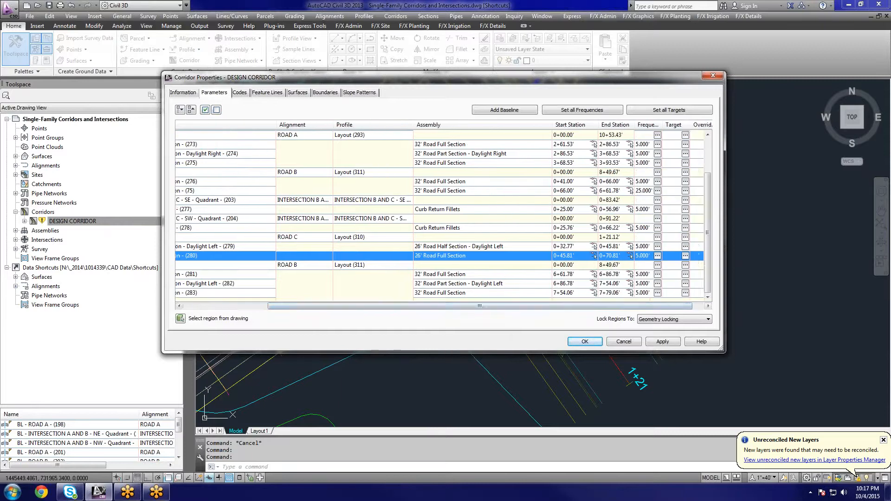
{"action": "left_click_drag", "start_coordinate": [532, 307], "coordinate": [486, 308]}
{"action": "right_click", "coordinate": [307, 256]}
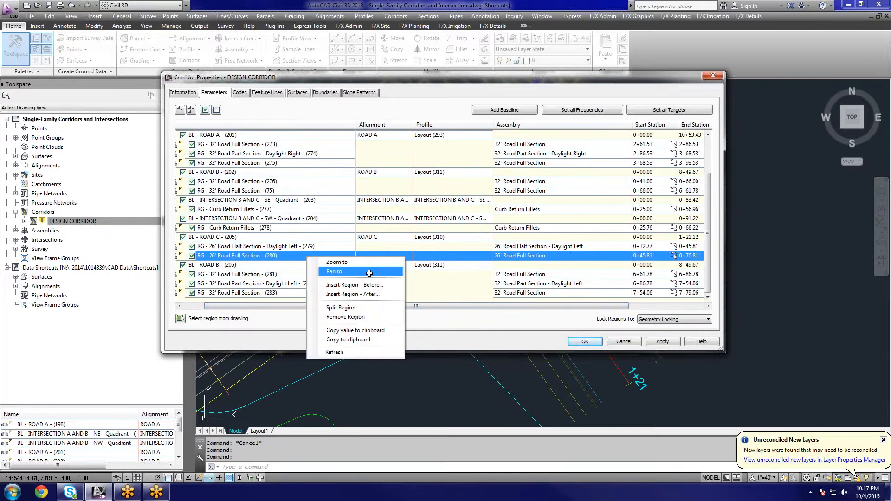
{"action": "left_click", "coordinate": [383, 295]}
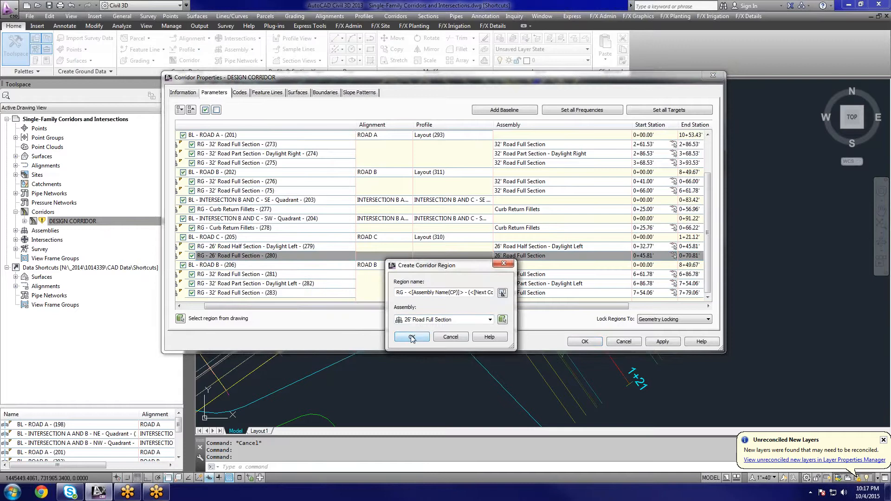
{"action": "left_click", "coordinate": [411, 337]}
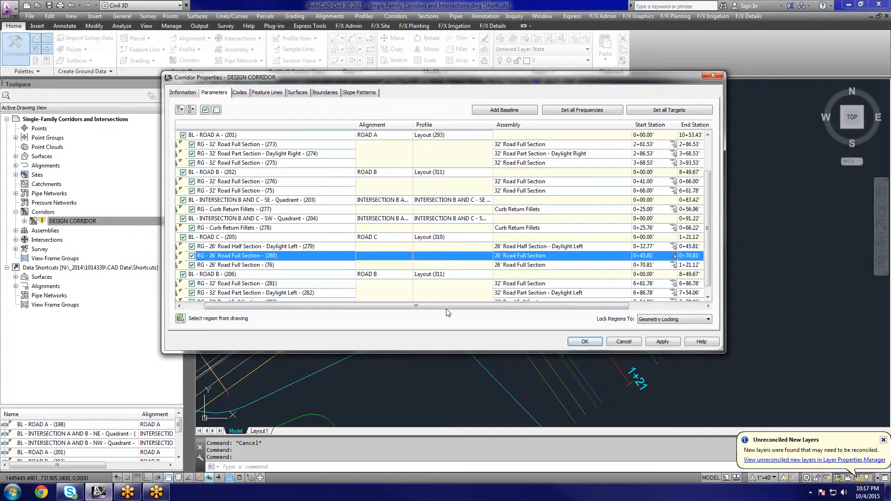
Apply the new Road C region, rebuild the corridor and close its properties.
{"action": "left_click", "coordinate": [666, 343]}
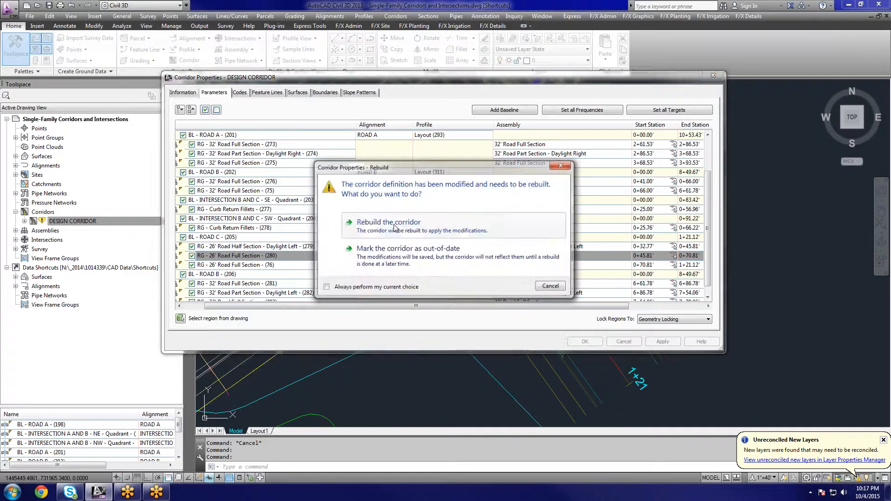
{"action": "left_click", "coordinate": [394, 225]}
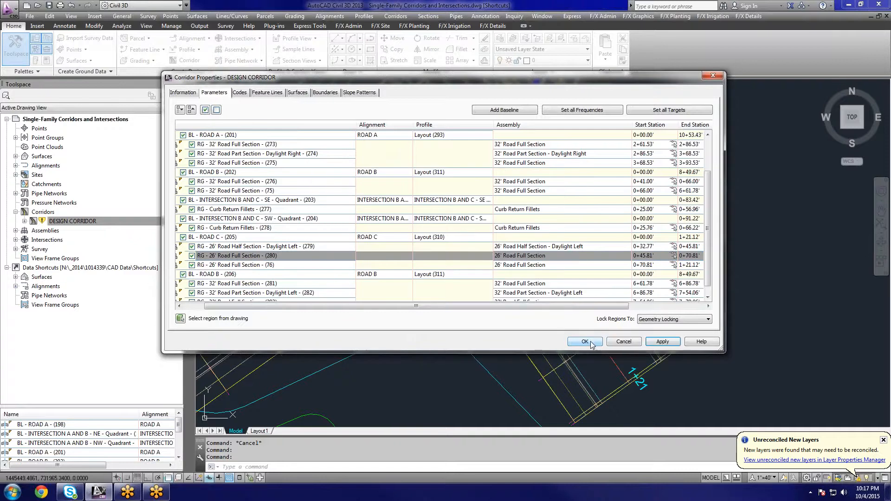
{"action": "left_click", "coordinate": [585, 341]}
Stretch the end of the new Road C region to the alignment's end near station 1+21 and clear the corridor selection.
{"action": "scroll", "coordinate": [532, 291], "scroll_direction": "up", "scroll_amount": 5}
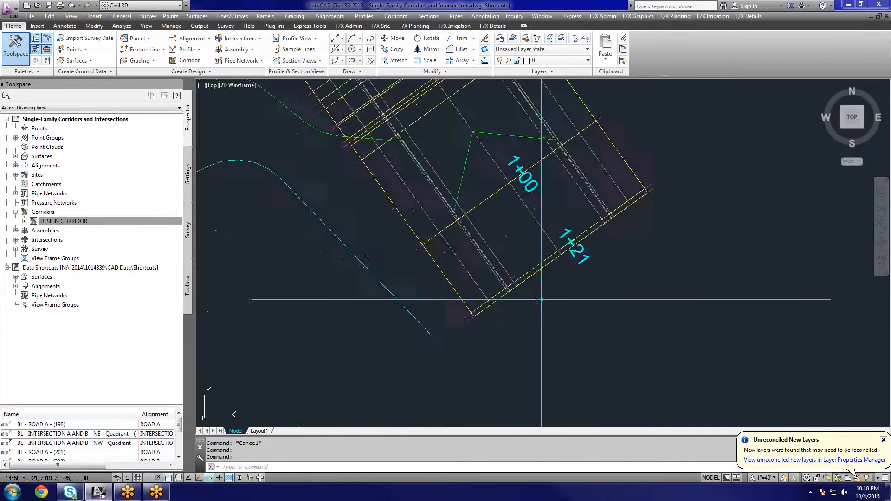
{"action": "scroll", "coordinate": [529, 318], "scroll_direction": "down", "scroll_amount": 2}
{"action": "mouse_move", "coordinate": [532, 292]}
{"action": "middle_mouse_down"}
{"action": "mouse_move", "coordinate": [528, 319]}
{"action": "mouse_move", "coordinate": [553, 311]}
{"action": "middle_mouse_up"}
{"action": "scroll", "coordinate": [542, 292], "scroll_direction": "up", "scroll_amount": 2}
{"action": "scroll", "coordinate": [553, 312], "scroll_direction": "down", "scroll_amount": 2}
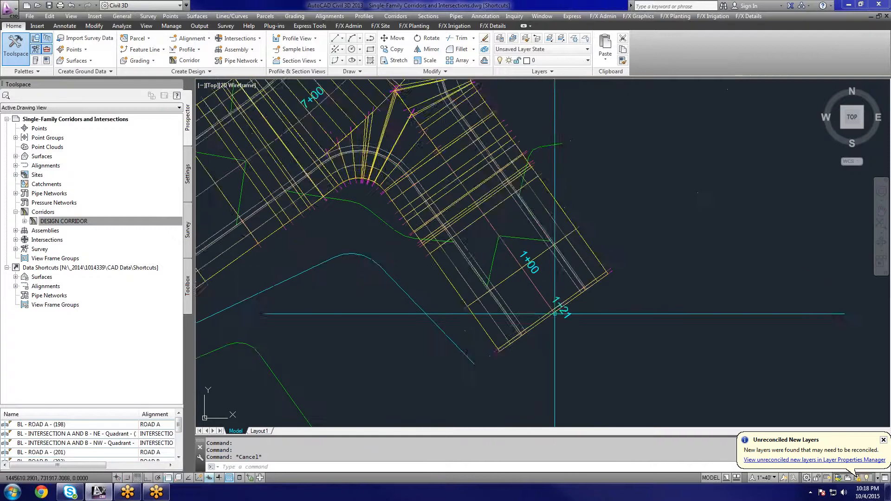
{"action": "scroll", "coordinate": [553, 313], "scroll_direction": "up", "scroll_amount": 2}
{"action": "scroll", "coordinate": [530, 318], "scroll_direction": "up", "scroll_amount": 2}
{"action": "scroll", "coordinate": [541, 274], "scroll_direction": "up", "scroll_amount": 3}
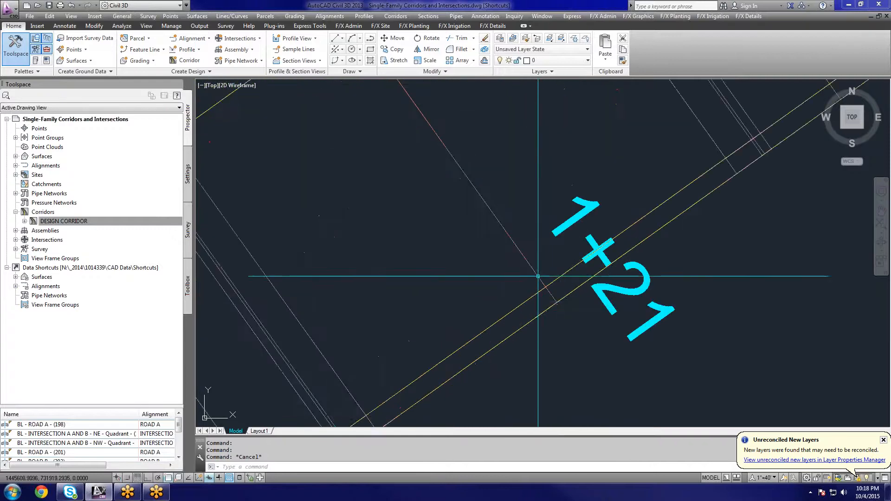
{"action": "left_click", "coordinate": [555, 303]}
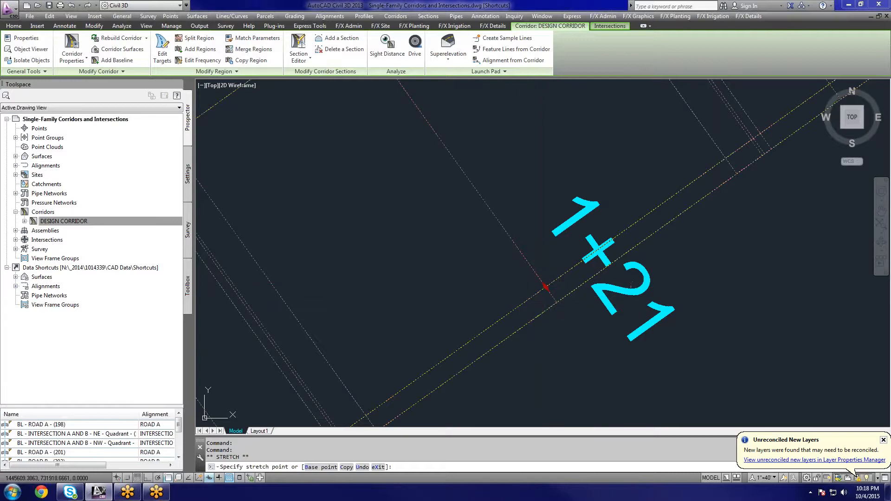
{"action": "left_click", "coordinate": [566, 317]}
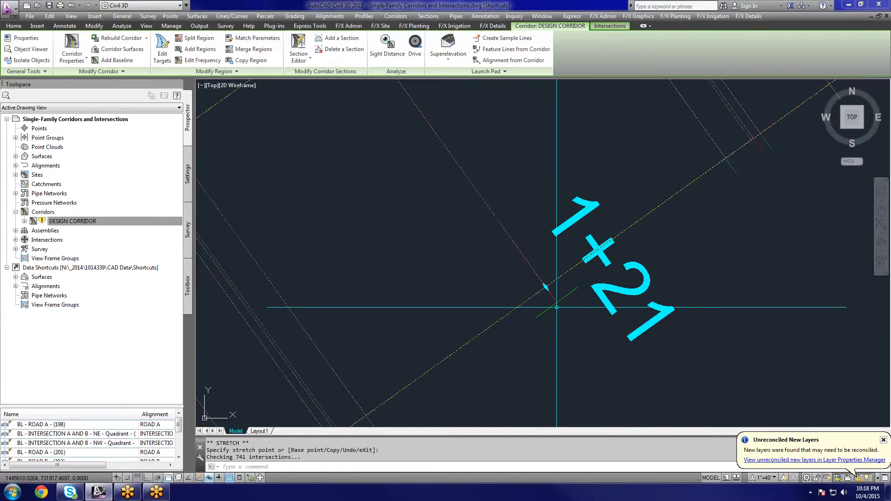
{"action": "scroll", "coordinate": [562, 287], "scroll_direction": "down", "scroll_amount": 10}
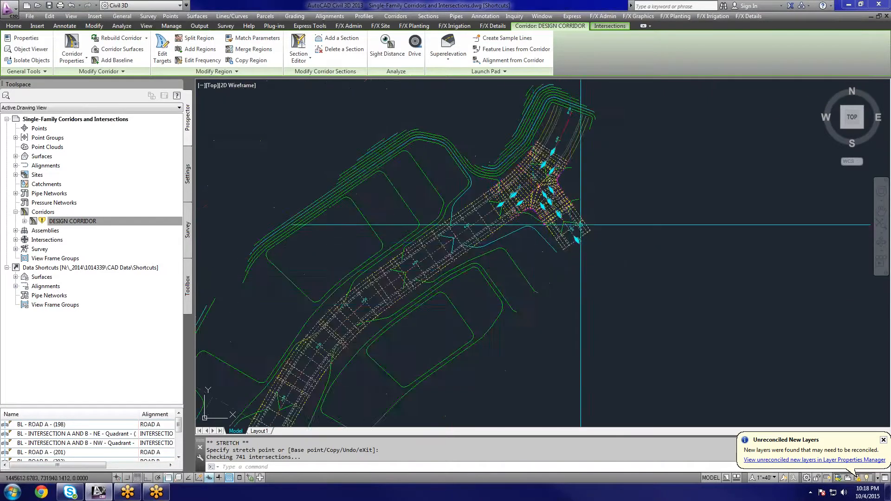
{"action": "scroll", "coordinate": [576, 233], "scroll_direction": "up", "scroll_amount": 7}
{"action": "scroll", "coordinate": [588, 280], "scroll_direction": "down", "scroll_amount": 3}
{"action": "key", "text": "Escape"}
{"action": "scroll", "coordinate": [588, 280], "scroll_direction": "down", "scroll_amount": 4}
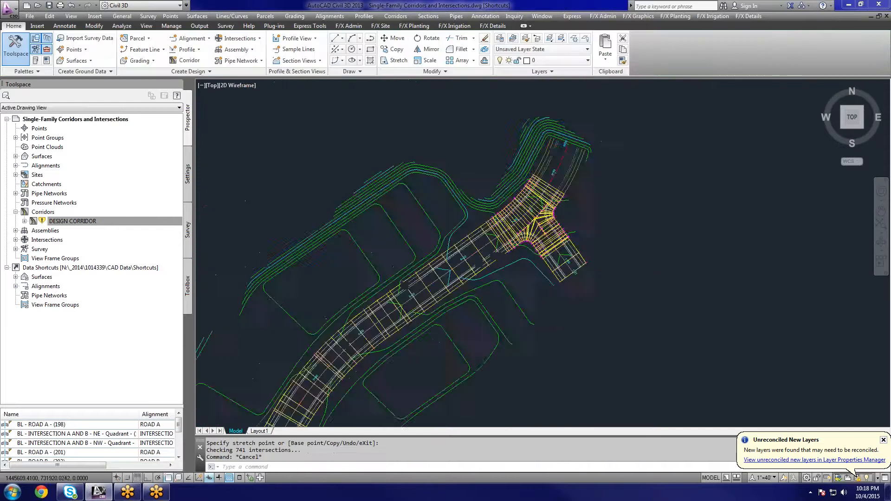
Examine the modeled corridor along Road B between its intersections with Roads C and A, including the adjacent lot grading lines.
{"action": "scroll", "coordinate": [538, 300], "scroll_direction": "down", "scroll_amount": 2}
{"action": "scroll", "coordinate": [532, 308], "scroll_direction": "up", "scroll_amount": 4}
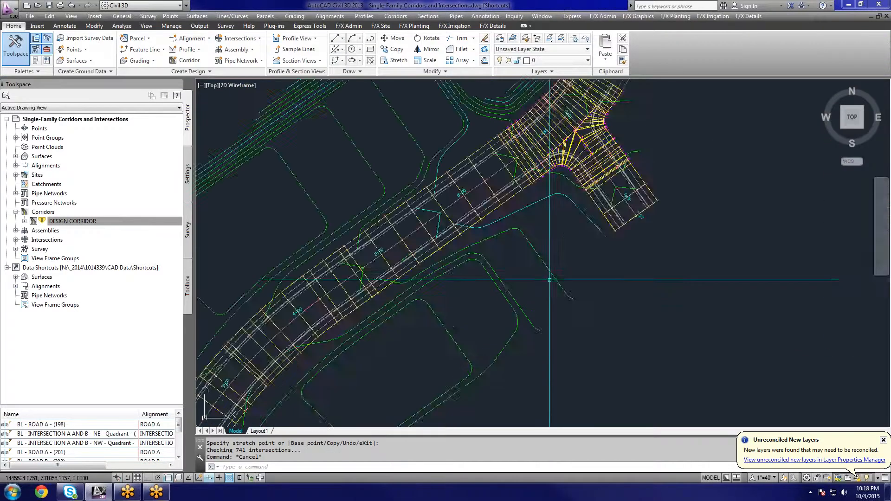
{"action": "key", "text": "Escape"}
{"action": "left_click", "coordinate": [552, 280]}
{"action": "left_click", "coordinate": [549, 303]}
{"action": "left_click", "coordinate": [548, 304]}
{"action": "scroll", "coordinate": [541, 303], "scroll_direction": "down", "scroll_amount": 6}
{"action": "key", "text": "Escape"}
{"action": "scroll", "coordinate": [470, 340], "scroll_direction": "up", "scroll_amount": 6}
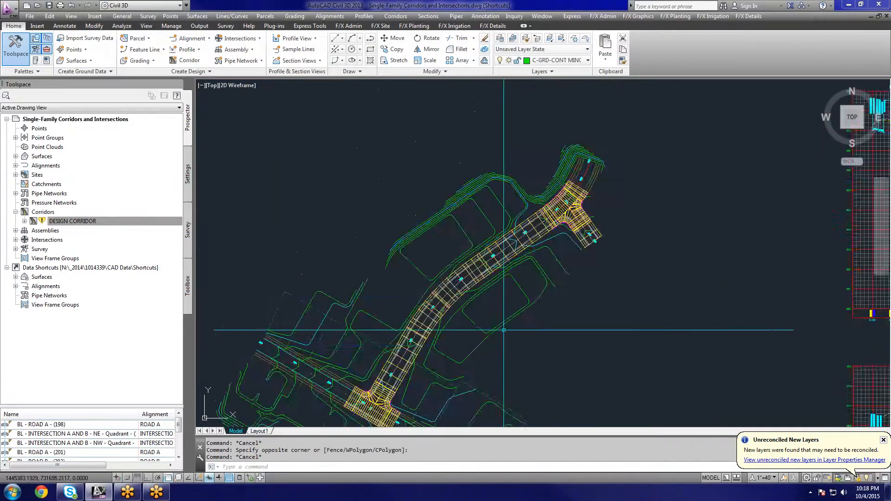
{"action": "scroll", "coordinate": [471, 340], "scroll_direction": "down", "scroll_amount": 5}
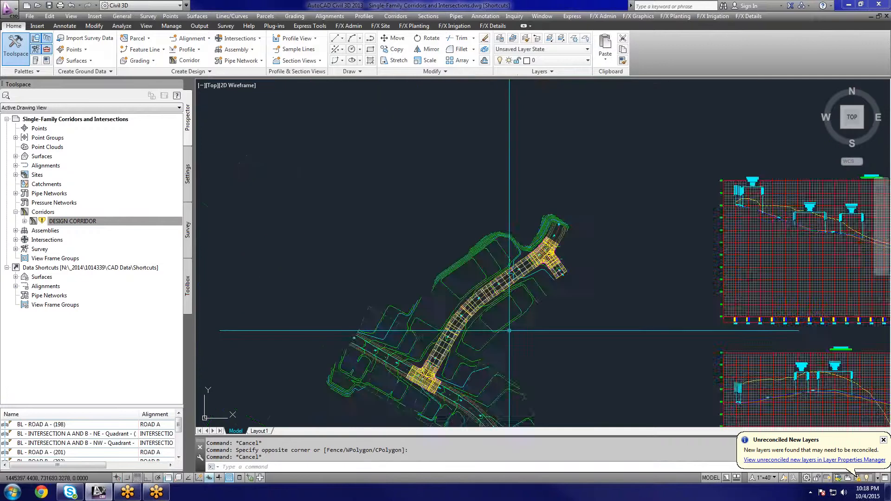
{"action": "scroll", "coordinate": [474, 344], "scroll_direction": "up", "scroll_amount": 3}
{"action": "middle_click_drag", "start_coordinate": [477, 354], "coordinate": [477, 321]}
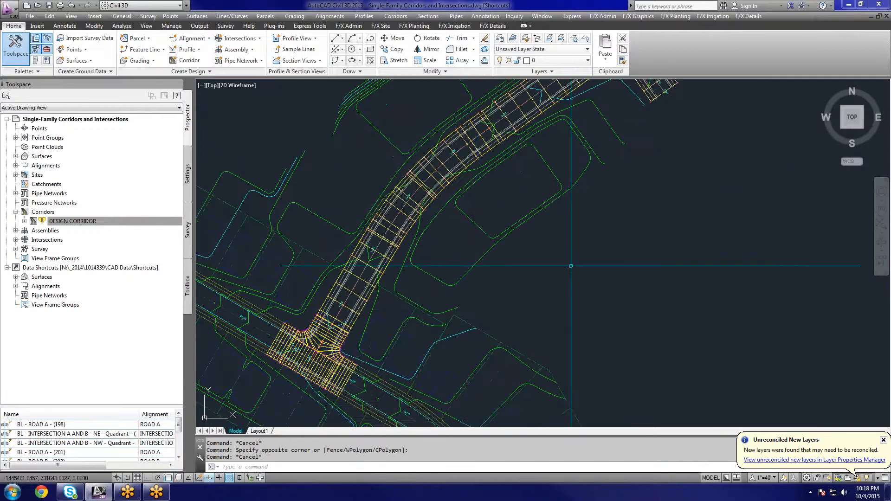
{"action": "middle_click_drag", "start_coordinate": [570, 266], "coordinate": [510, 408]}
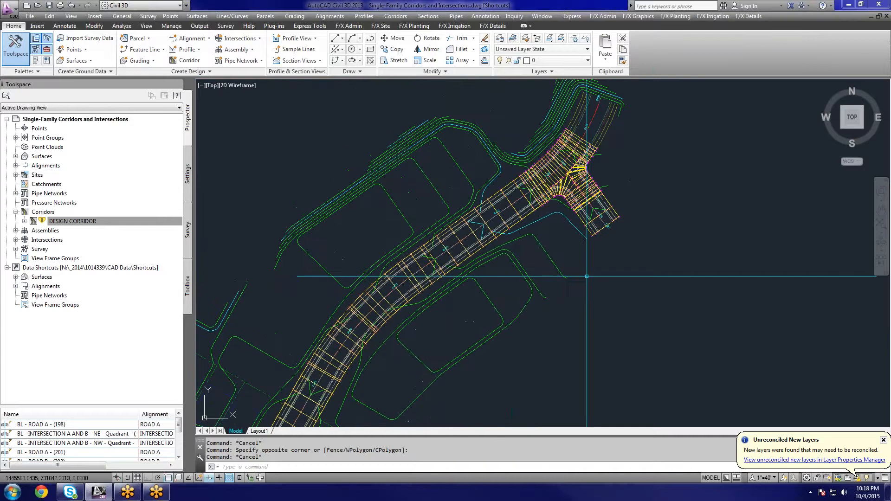
{"action": "scroll", "coordinate": [537, 304], "scroll_direction": "up", "scroll_amount": 4}
{"action": "left_click", "coordinate": [557, 273]}
{"action": "left_click", "coordinate": [541, 299]}
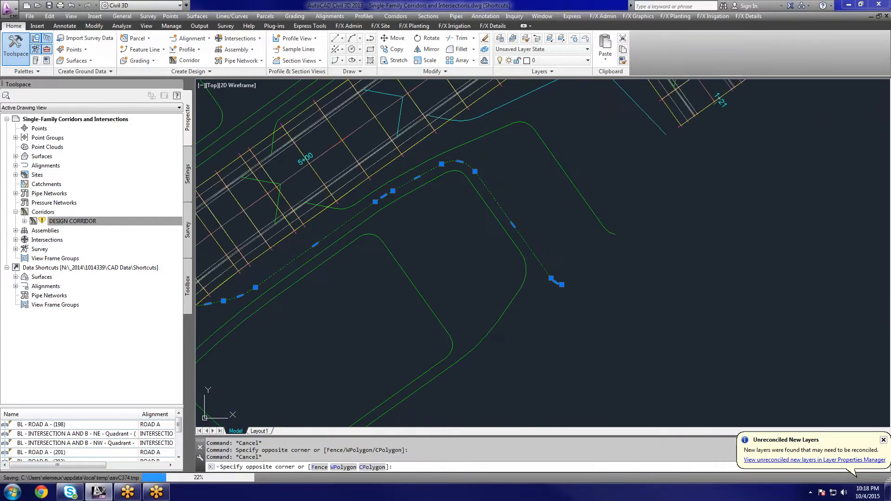
{"action": "key", "text": "Escape"}
{"action": "key", "text": "Escape"}
{"action": "scroll", "coordinate": [532, 294], "scroll_direction": "down", "scroll_amount": 5}
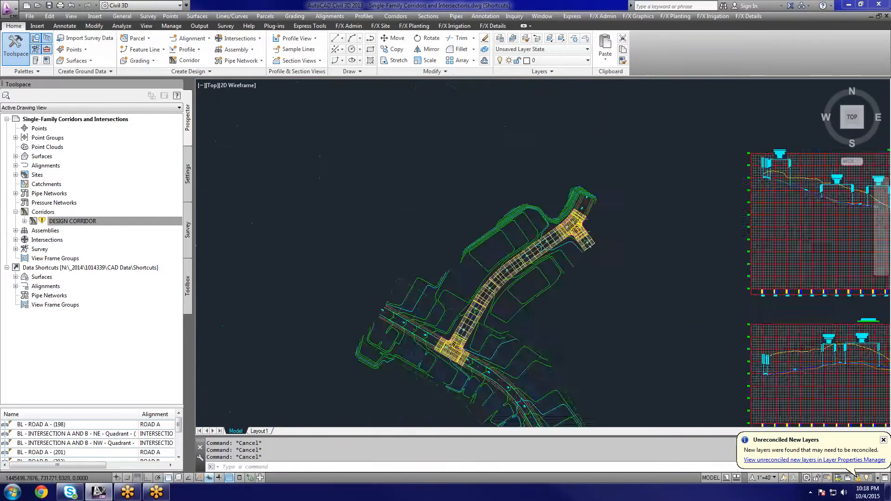
{"action": "mouse_move", "coordinate": [560, 290]}
{"action": "middle_mouse_down"}
{"action": "mouse_move", "coordinate": [568, 349]}
{"action": "mouse_move", "coordinate": [561, 372]}
{"action": "middle_mouse_up"}
{"action": "middle_click_drag", "start_coordinate": [555, 324], "coordinate": [435, 407]}
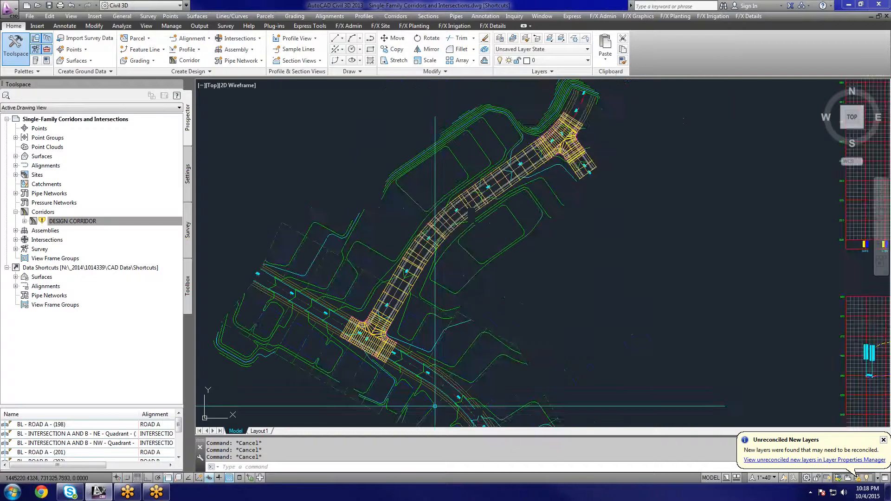
{"action": "scroll", "coordinate": [503, 172], "scroll_direction": "up", "scroll_amount": 4}
{"action": "scroll", "coordinate": [505, 202], "scroll_direction": "down", "scroll_amount": 2}
{"action": "scroll", "coordinate": [531, 202], "scroll_direction": "down", "scroll_amount": 3}
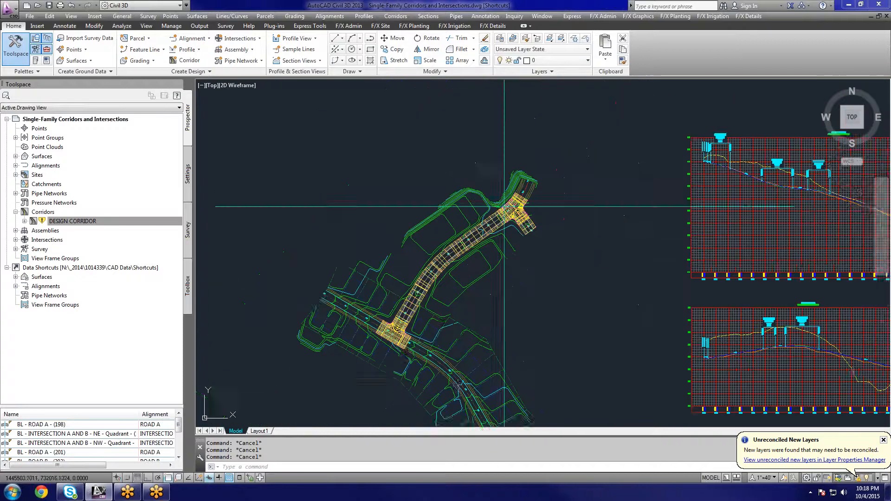
Examine Road A on both sides of its Road B intersection, including the intersection region's end near station 4+00 and the unmodeled stretches.
{"action": "scroll", "coordinate": [464, 213], "scroll_direction": "up", "scroll_amount": 7}
{"action": "mouse_move", "coordinate": [464, 217]}
{"action": "middle_mouse_down"}
{"action": "mouse_move", "coordinate": [509, 359]}
{"action": "mouse_move", "coordinate": [626, 399]}
{"action": "middle_mouse_up"}
{"action": "scroll", "coordinate": [621, 396], "scroll_direction": "down", "scroll_amount": 2}
{"action": "scroll", "coordinate": [491, 352], "scroll_direction": "up", "scroll_amount": 2}
{"action": "scroll", "coordinate": [491, 352], "scroll_direction": "down", "scroll_amount": 2}
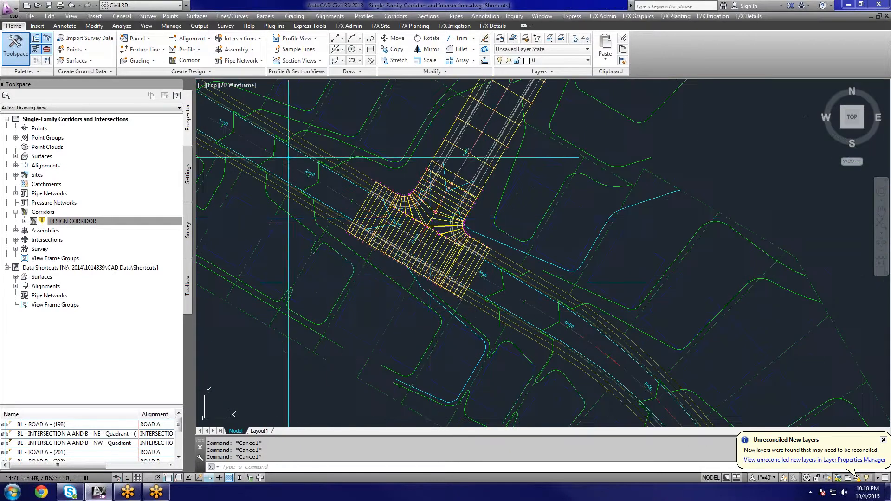
{"action": "middle_click_drag", "start_coordinate": [288, 158], "coordinate": [427, 223]}
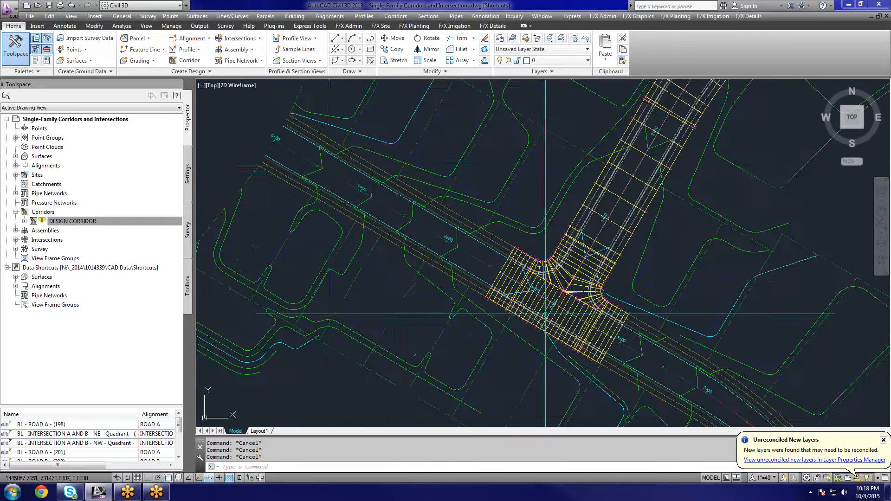
{"action": "middle_click_drag", "start_coordinate": [545, 314], "coordinate": [260, 116]}
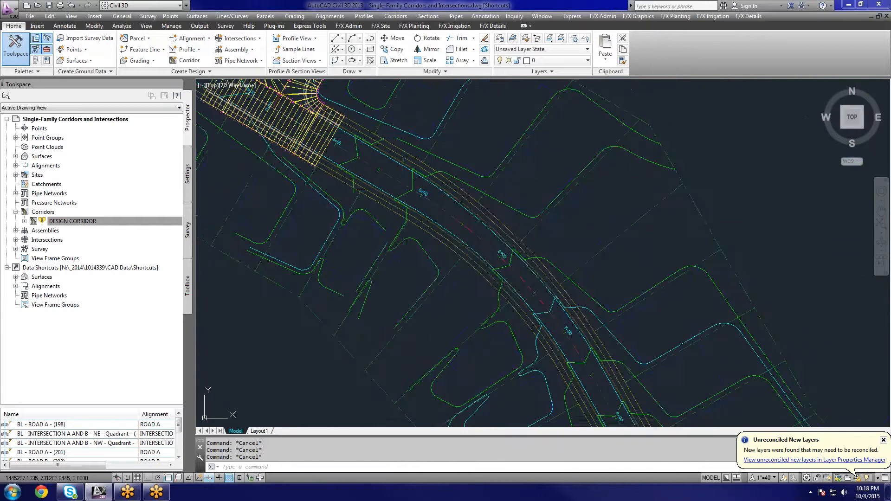
{"action": "middle_click_drag", "start_coordinate": [518, 320], "coordinate": [371, 114]}
{"action": "scroll", "coordinate": [555, 337], "scroll_direction": "up", "scroll_amount": 2}
{"action": "mouse_move", "coordinate": [555, 338]}
{"action": "middle_mouse_down"}
{"action": "mouse_move", "coordinate": [429, 188]}
{"action": "mouse_move", "coordinate": [419, 197]}
{"action": "mouse_move", "coordinate": [465, 292]}
{"action": "middle_mouse_up"}
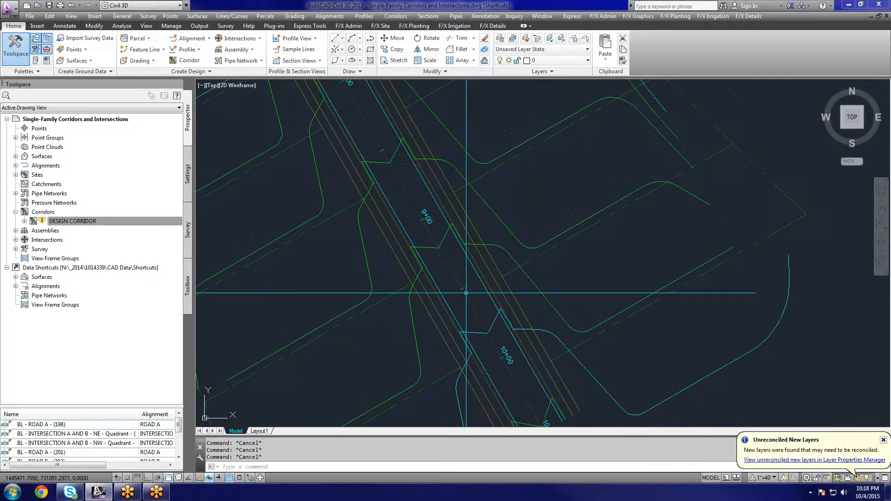
{"action": "scroll", "coordinate": [471, 301], "scroll_direction": "down", "scroll_amount": 5}
{"action": "scroll", "coordinate": [334, 161], "scroll_direction": "up", "scroll_amount": 5}
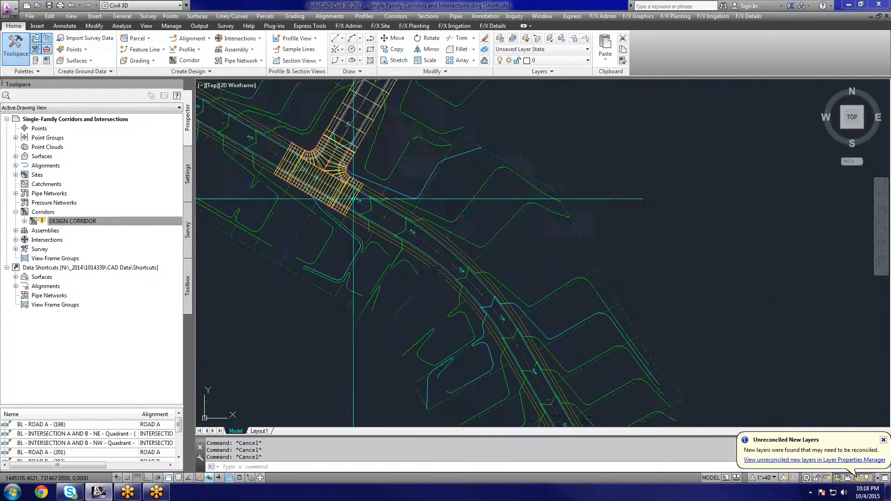
{"action": "left_click", "coordinate": [371, 198]}
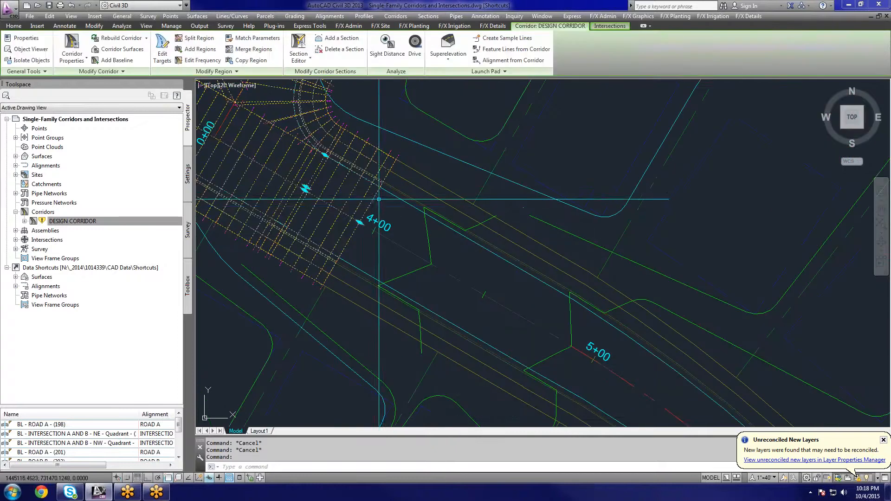
{"action": "key", "text": "Escape"}
{"action": "scroll", "coordinate": [382, 206], "scroll_direction": "down", "scroll_amount": 3}
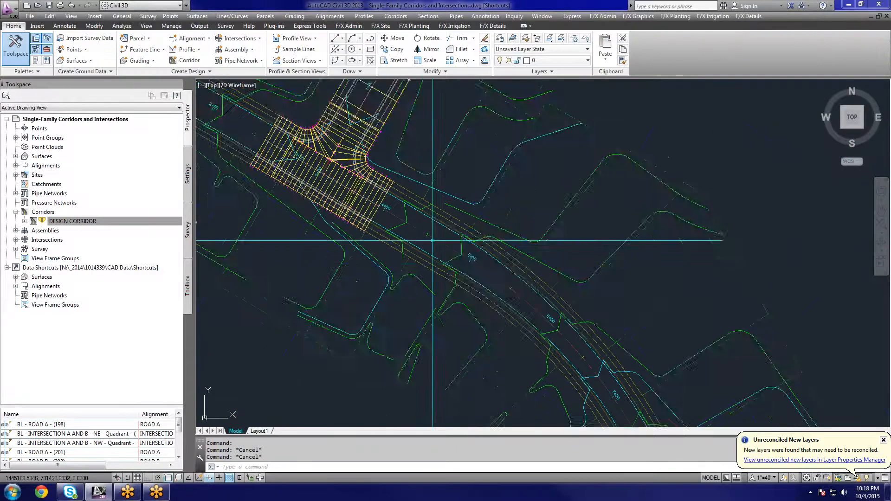
Open the DESIGN CORRIDOR properties and check the stations of Road A's last 32' Road Full Section region.
{"action": "scroll", "coordinate": [394, 217], "scroll_direction": "up", "scroll_amount": 1}
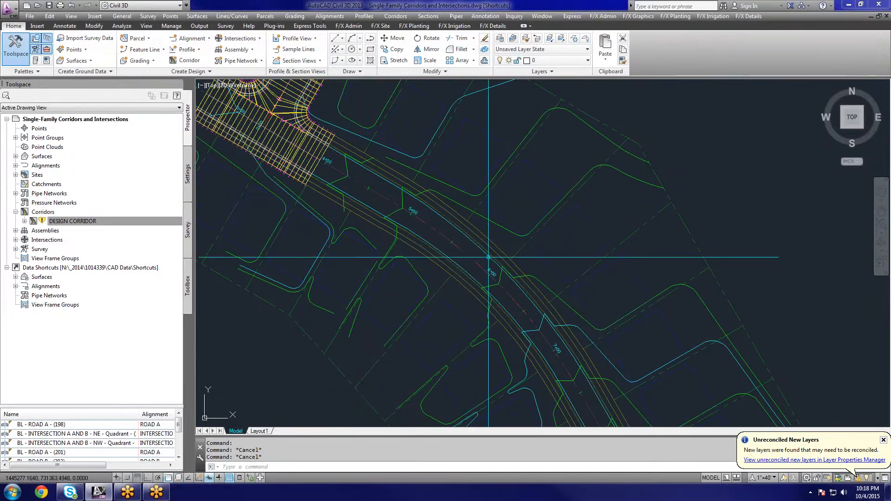
{"action": "middle_click_drag", "start_coordinate": [548, 304], "coordinate": [488, 193]}
{"action": "scroll", "coordinate": [553, 345], "scroll_direction": "down", "scroll_amount": 4}
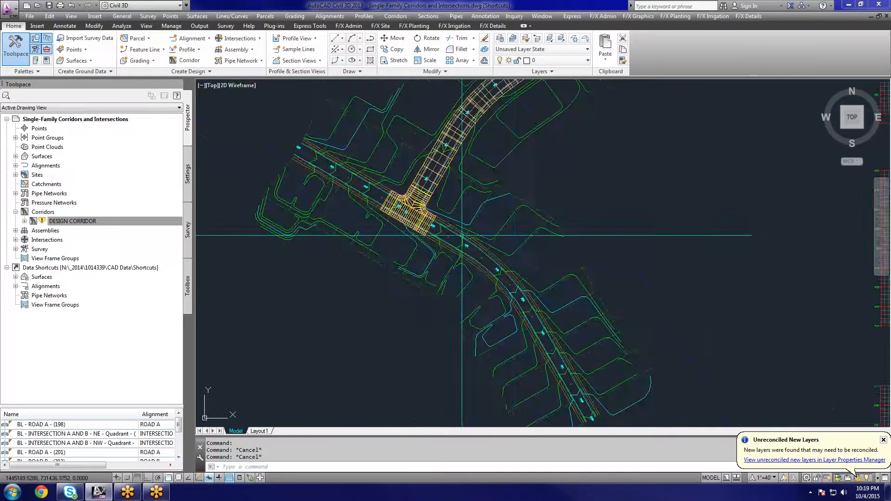
{"action": "scroll", "coordinate": [473, 225], "scroll_direction": "up", "scroll_amount": 4}
{"action": "right_click", "coordinate": [115, 223]}
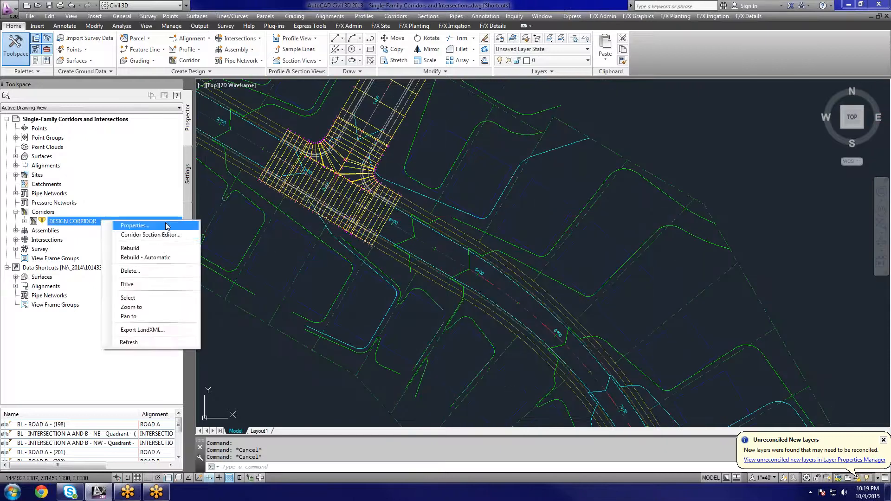
{"action": "left_click", "coordinate": [166, 227]}
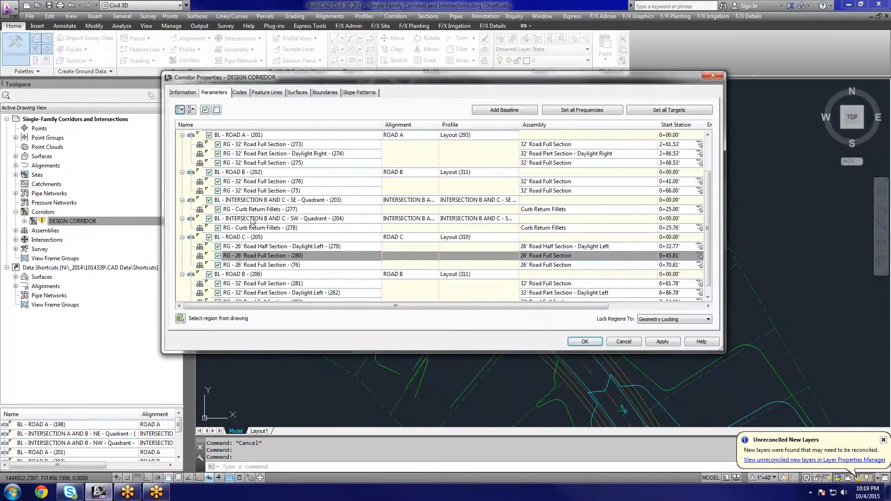
{"action": "left_click", "coordinate": [248, 163]}
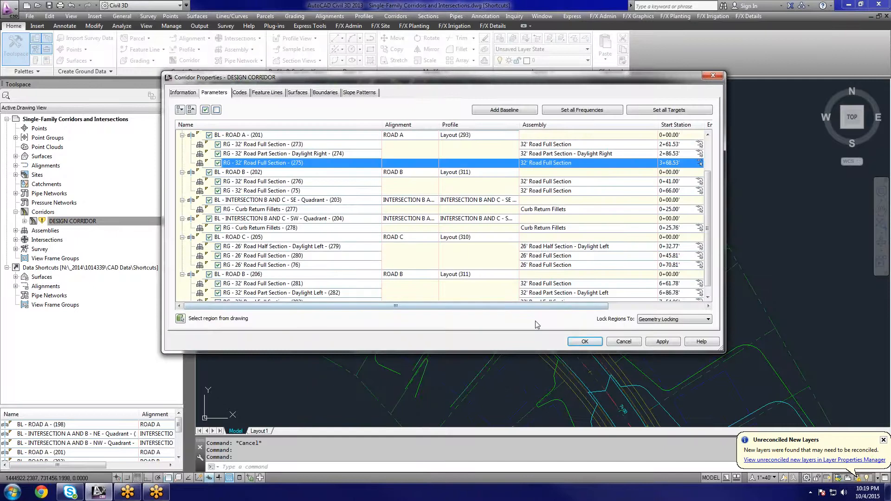
{"action": "left_click_drag", "start_coordinate": [544, 306], "coordinate": [675, 307]}
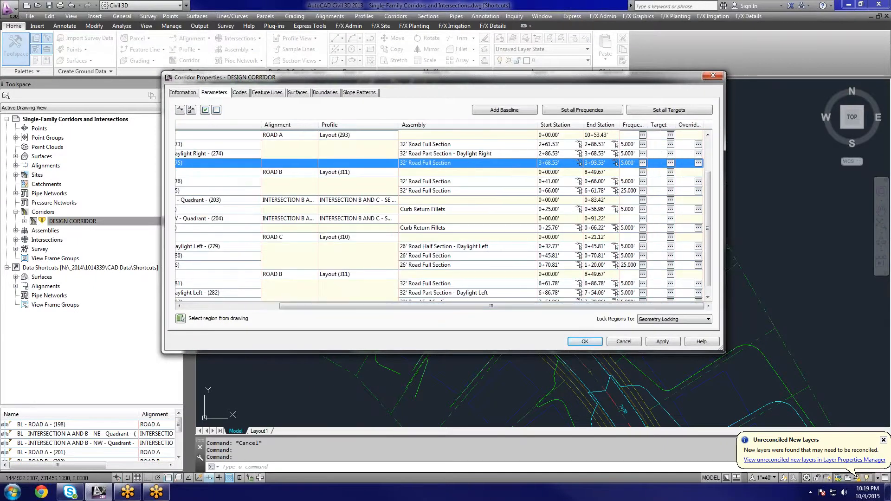
{"action": "left_click_drag", "start_coordinate": [549, 305], "coordinate": [430, 296]}
Insert a new corridor region after Road A's last region, using the 32' Road Full Section assembly.
{"action": "right_click", "coordinate": [308, 163]}
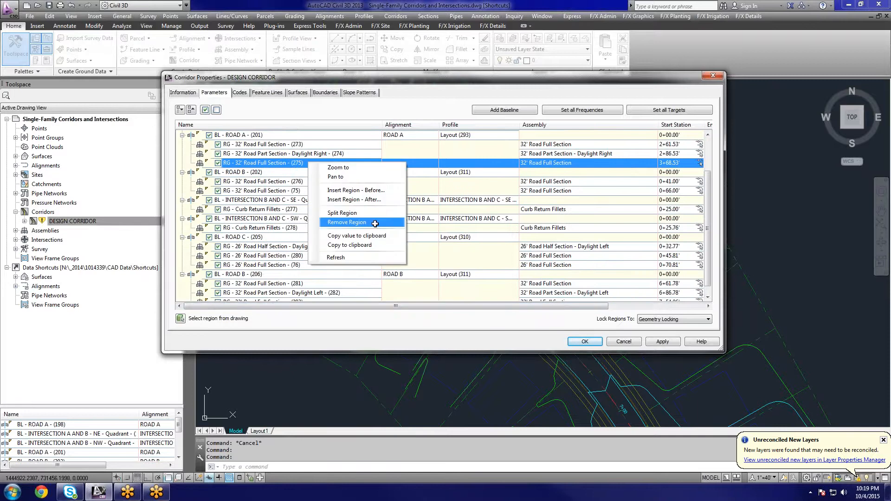
{"action": "left_click", "coordinate": [383, 198]}
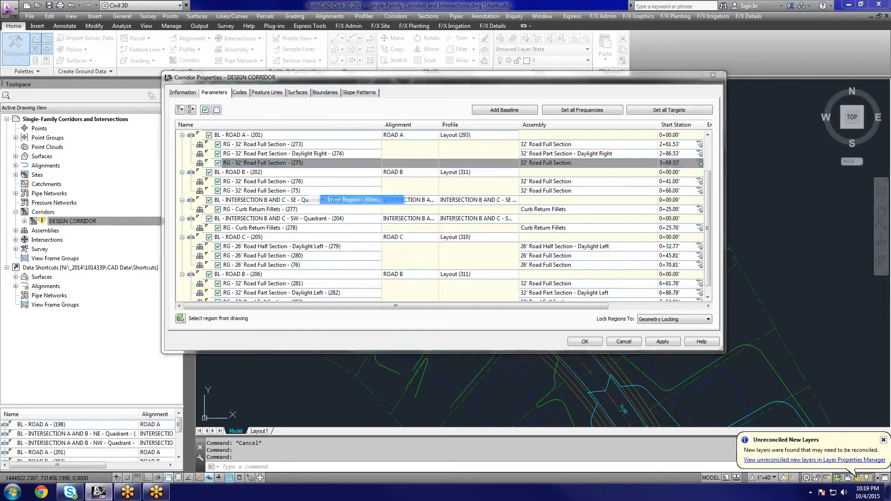
{"action": "left_click", "coordinate": [450, 319]}
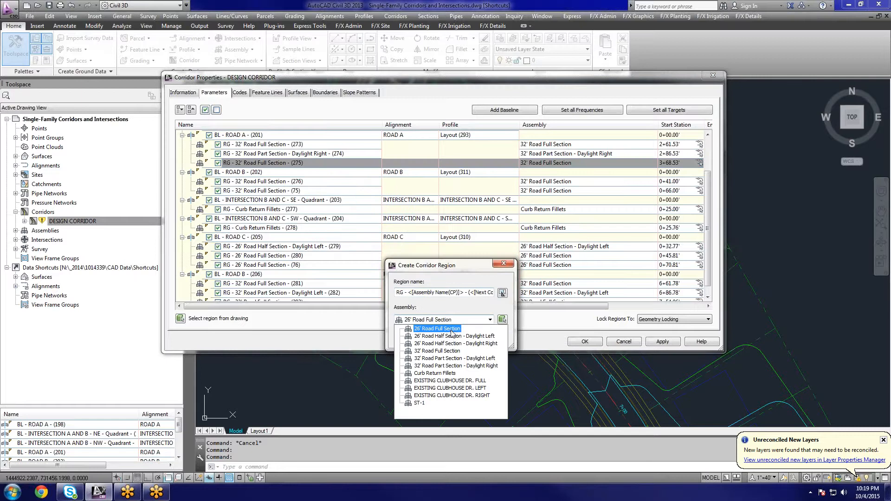
{"action": "left_click", "coordinate": [447, 352]}
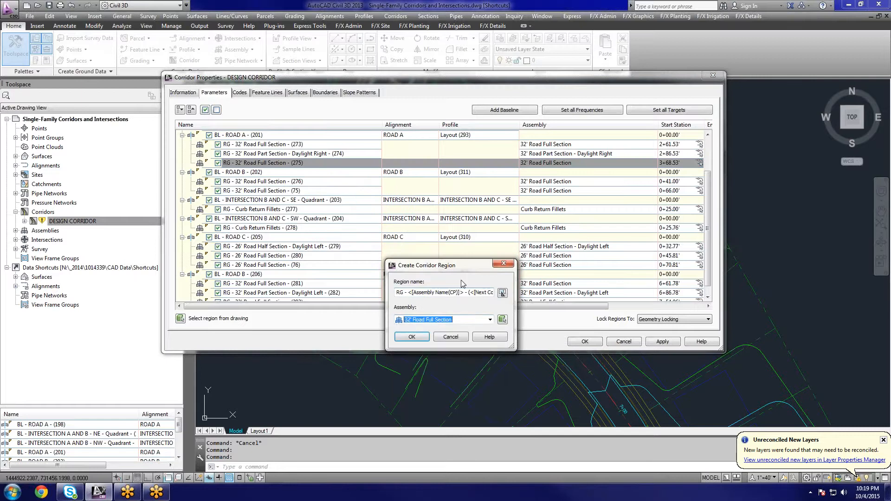
{"action": "left_click", "coordinate": [412, 337]}
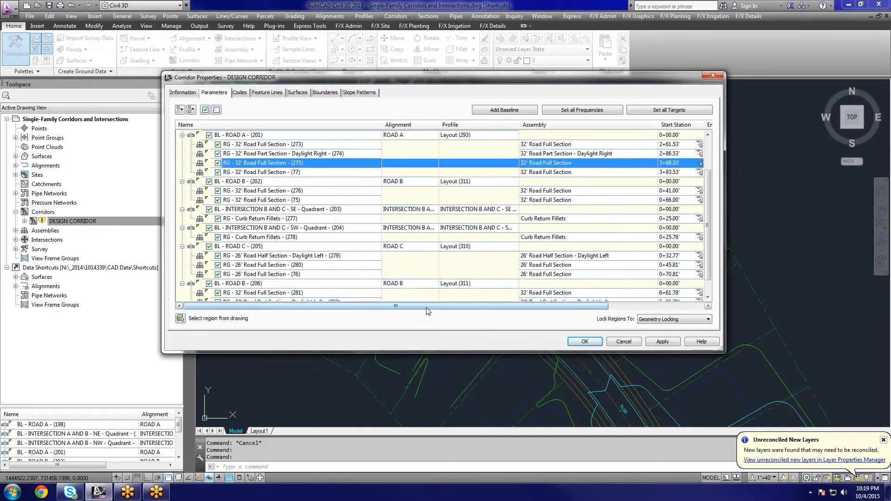
Apply the new Road A region, rebuild the corridor and close its properties.
{"action": "left_click_drag", "start_coordinate": [479, 307], "coordinate": [639, 329]}
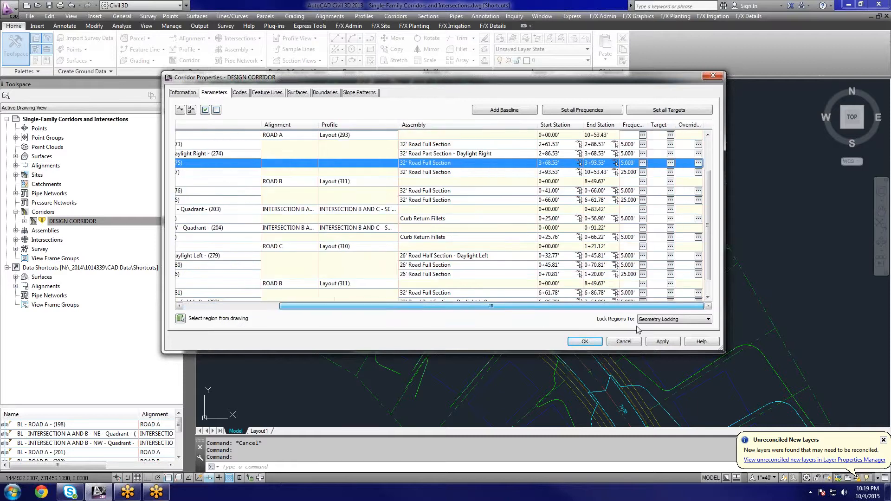
{"action": "left_click", "coordinate": [662, 341]}
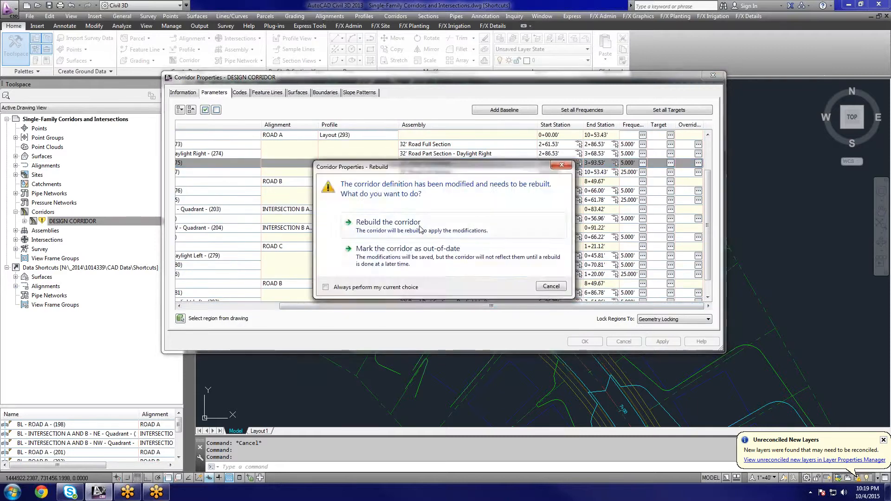
{"action": "key", "text": "Return"}
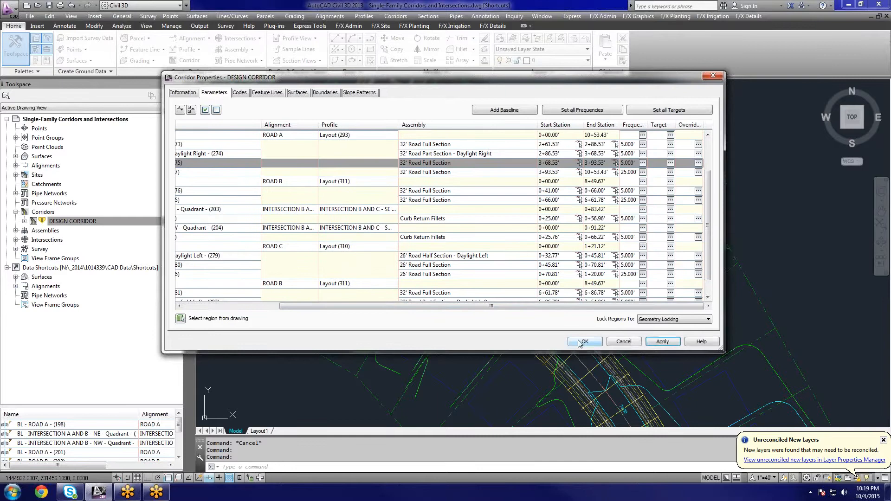
{"action": "left_click", "coordinate": [584, 341]}
Examine the rebuilt Road A corridor where the new region meets the intersection region, between stations 4+00 and 5+00.
{"action": "scroll", "coordinate": [455, 274], "scroll_direction": "up", "scroll_amount": 3}
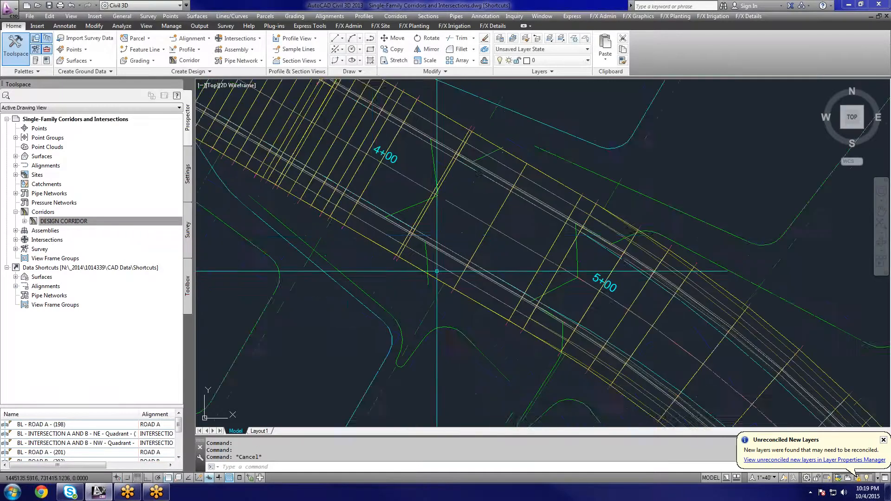
{"action": "scroll", "coordinate": [399, 267], "scroll_direction": "up", "scroll_amount": 2}
{"action": "left_click", "coordinate": [393, 266]}
{"action": "scroll", "coordinate": [393, 266], "scroll_direction": "down", "scroll_amount": 3}
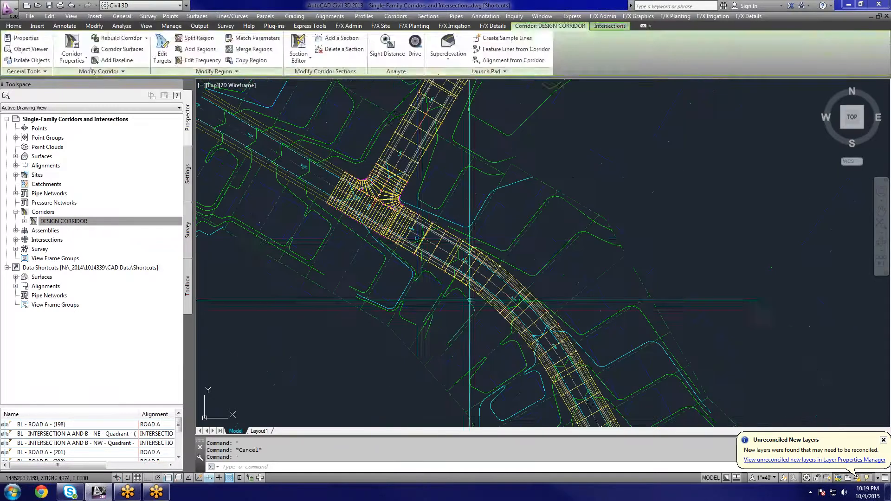
{"action": "key", "text": "Escape"}
{"action": "scroll", "coordinate": [395, 214], "scroll_direction": "up", "scroll_amount": 3}
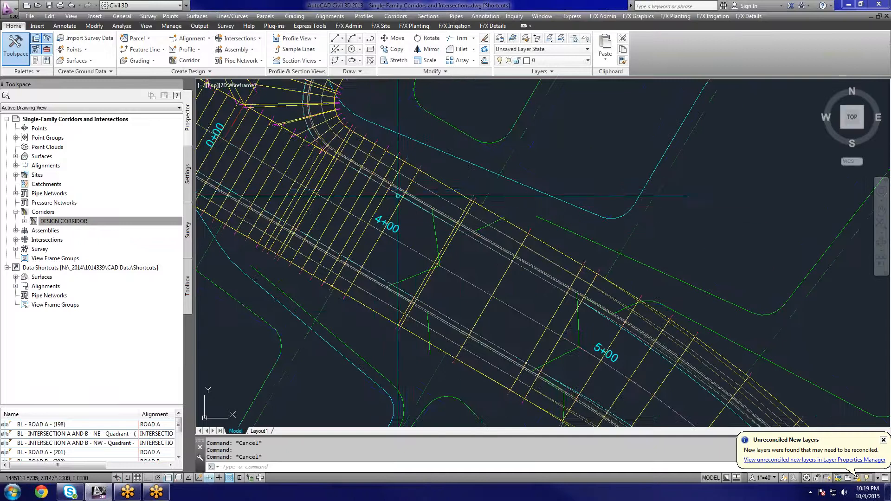
{"action": "scroll", "coordinate": [412, 195], "scroll_direction": "down", "scroll_amount": 7}
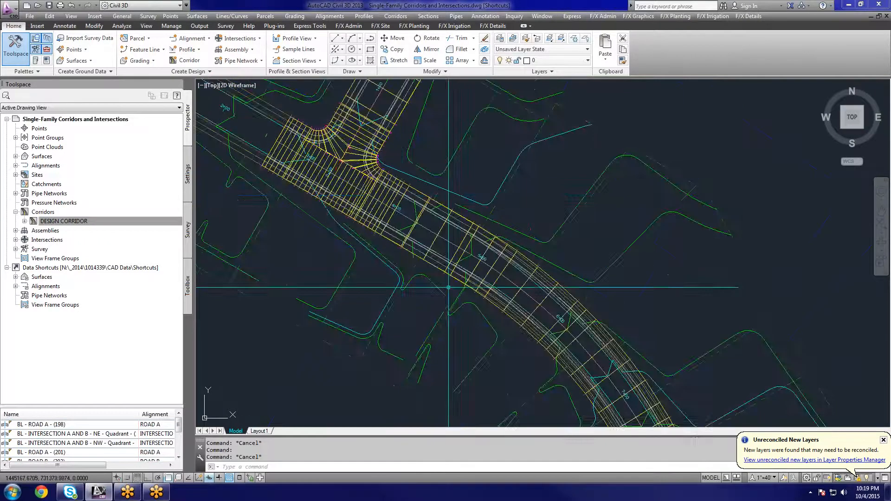
Inspect the far end of the Road A corridor at station 10+53, identifying the corridor and the referenced linework there.
{"action": "scroll", "coordinate": [578, 417], "scroll_direction": "up", "scroll_amount": 5}
{"action": "scroll", "coordinate": [578, 418], "scroll_direction": "up", "scroll_amount": 4}
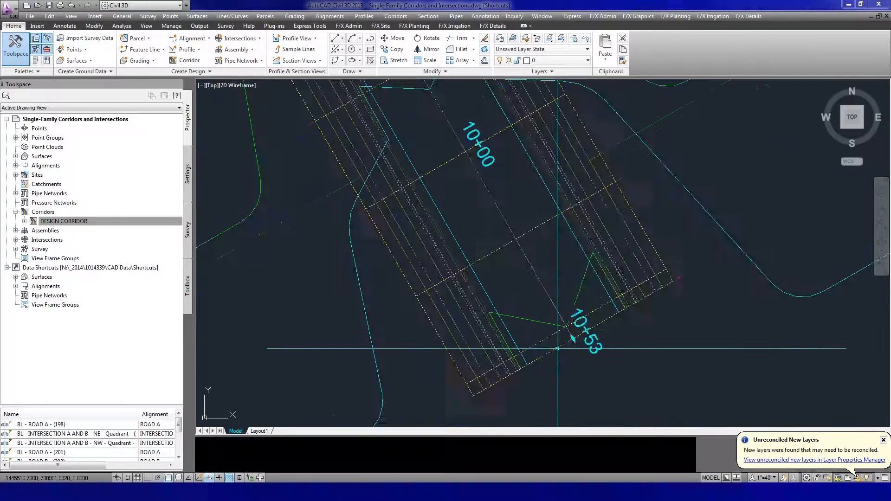
{"action": "left_click", "coordinate": [482, 352]}
{"action": "scroll", "coordinate": [490, 351], "scroll_direction": "up", "scroll_amount": 4}
{"action": "key", "text": "Escape"}
{"action": "scroll", "coordinate": [463, 338], "scroll_direction": "down", "scroll_amount": 3}
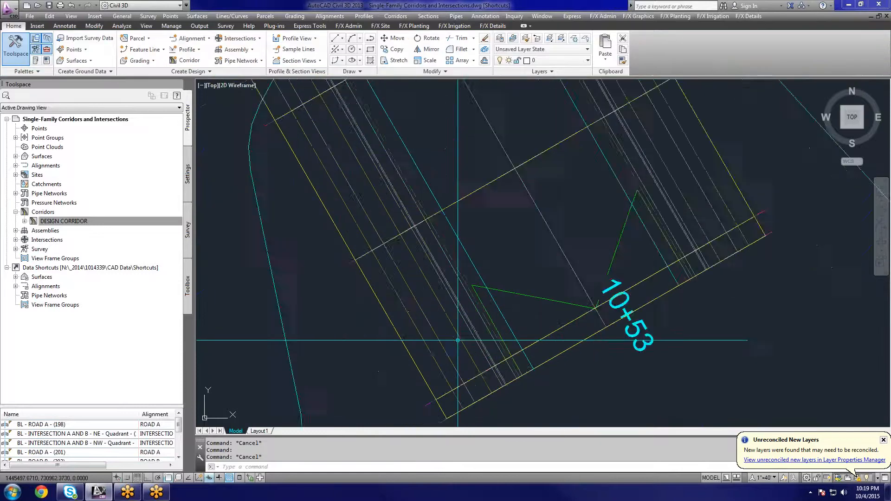
{"action": "scroll", "coordinate": [459, 332], "scroll_direction": "up", "scroll_amount": 3}
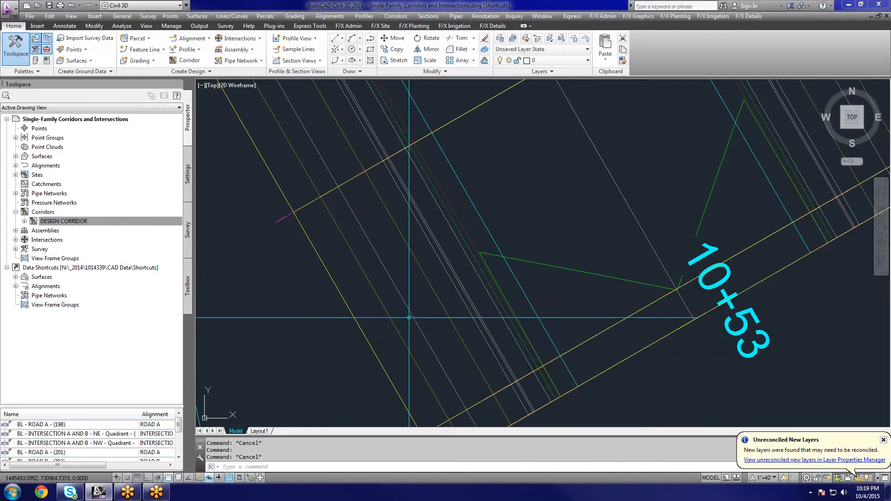
{"action": "middle_click_drag", "start_coordinate": [412, 294], "coordinate": [412, 310]}
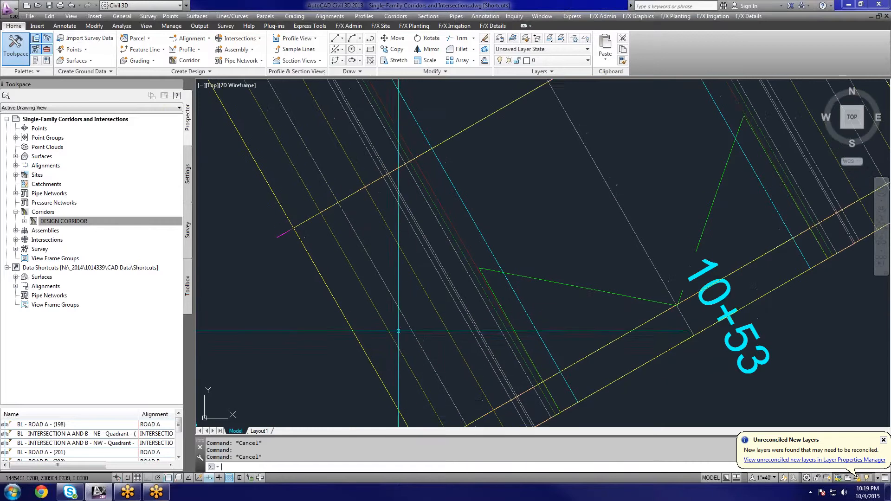
{"action": "key", "text": "Escape"}
{"action": "left_click", "coordinate": [400, 330]}
{"action": "left_click", "coordinate": [432, 366]}
{"action": "scroll", "coordinate": [440, 344], "scroll_direction": "down", "scroll_amount": 4}
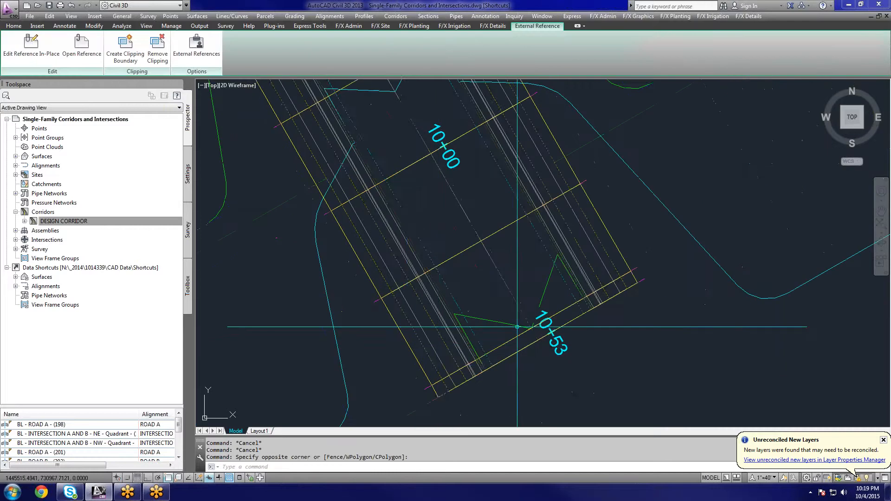
{"action": "key", "text": "Escape"}
{"action": "left_click", "coordinate": [536, 330]}
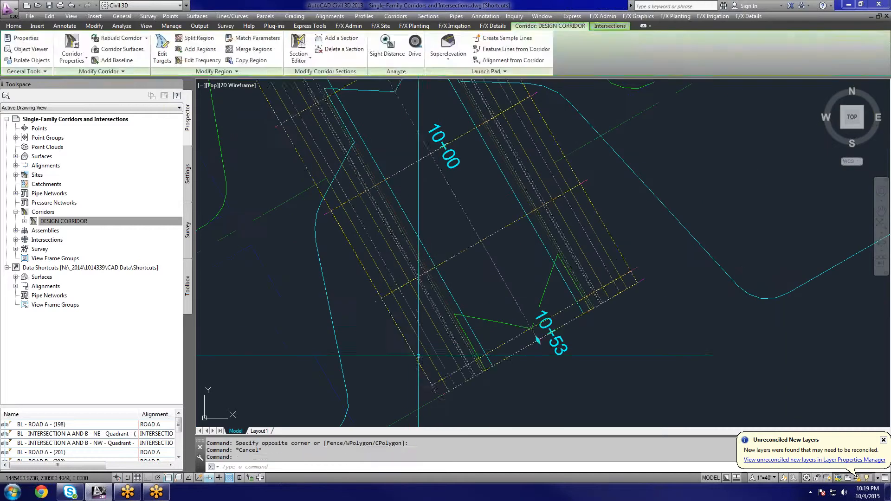
{"action": "key", "text": "Escape"}
Compare the edge-of-pavement lines on both sides of Road A with the corridor's lines between stations 10+00 and 10+53.
{"action": "scroll", "coordinate": [445, 299], "scroll_direction": "up", "scroll_amount": 5}
{"action": "scroll", "coordinate": [445, 299], "scroll_direction": "down", "scroll_amount": 4}
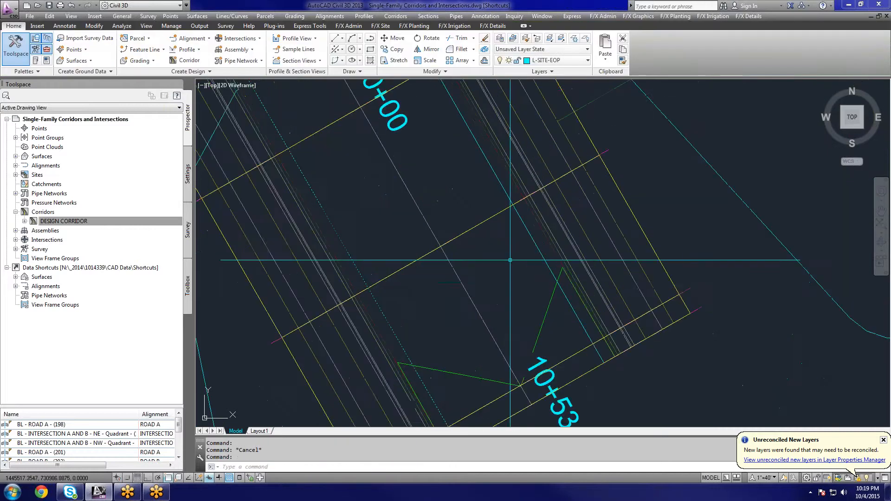
{"action": "scroll", "coordinate": [547, 238], "scroll_direction": "up", "scroll_amount": 2}
{"action": "left_click", "coordinate": [548, 238]}
{"action": "key", "text": "Escape"}
{"action": "scroll", "coordinate": [547, 232], "scroll_direction": "down", "scroll_amount": 1}
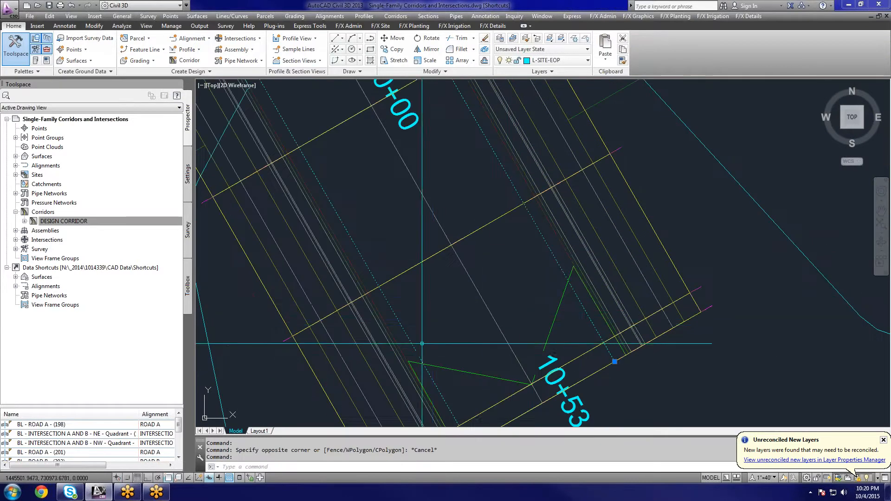
{"action": "scroll", "coordinate": [421, 344], "scroll_direction": "up", "scroll_amount": 2}
{"action": "scroll", "coordinate": [339, 325], "scroll_direction": "up", "scroll_amount": 2}
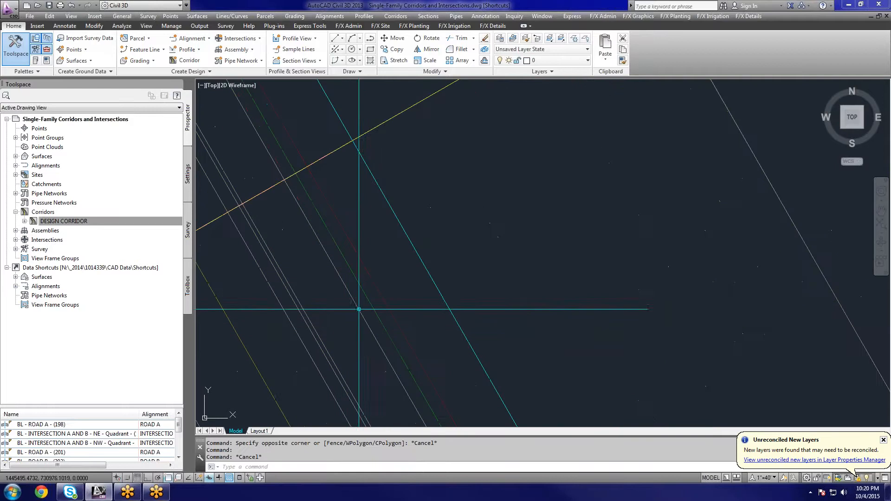
{"action": "scroll", "coordinate": [357, 315], "scroll_direction": "down", "scroll_amount": 2}
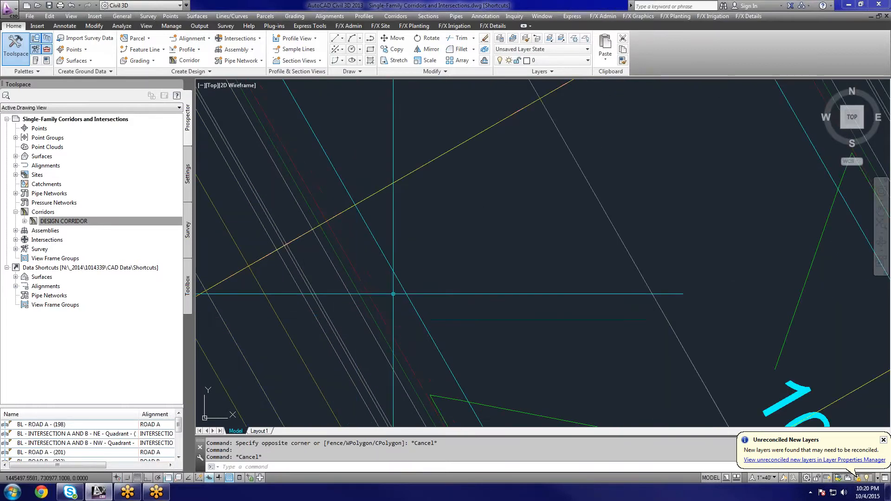
{"action": "scroll", "coordinate": [420, 316], "scroll_direction": "down", "scroll_amount": 3}
{"action": "scroll", "coordinate": [584, 252], "scroll_direction": "up", "scroll_amount": 4}
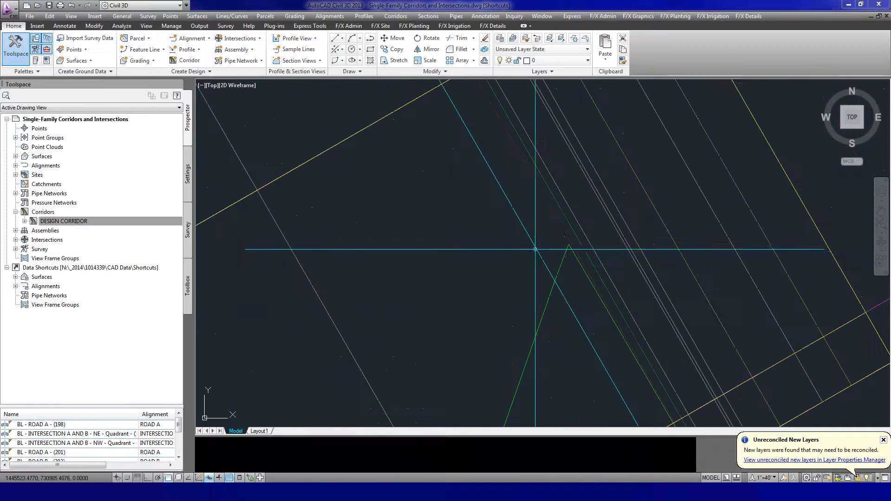
Follow Road A's edge-of-pavement lines back from the corridor's end to around station 7+00, checking them against the corridor.
{"action": "left_click", "coordinate": [535, 248]}
{"action": "scroll", "coordinate": [537, 282], "scroll_direction": "down", "scroll_amount": 10}
{"action": "middle_click_drag", "start_coordinate": [463, 196], "coordinate": [491, 307]}
{"action": "scroll", "coordinate": [462, 252], "scroll_direction": "up", "scroll_amount": 3}
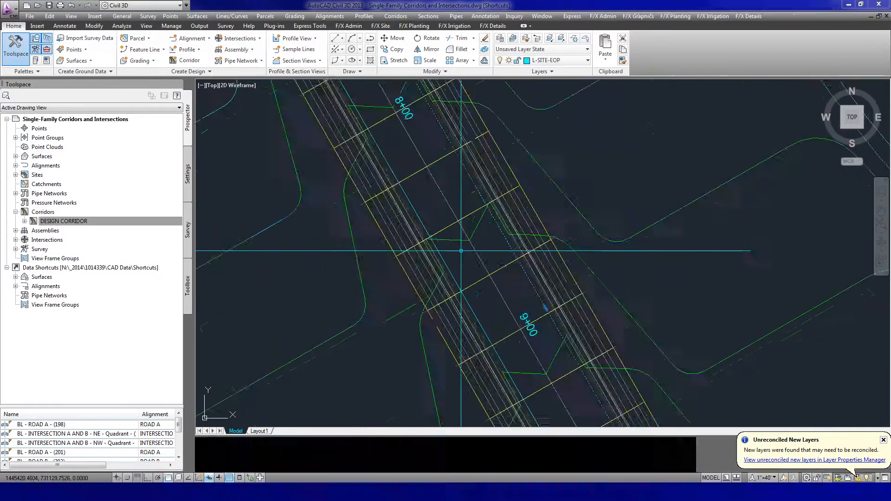
{"action": "key", "text": "Escape"}
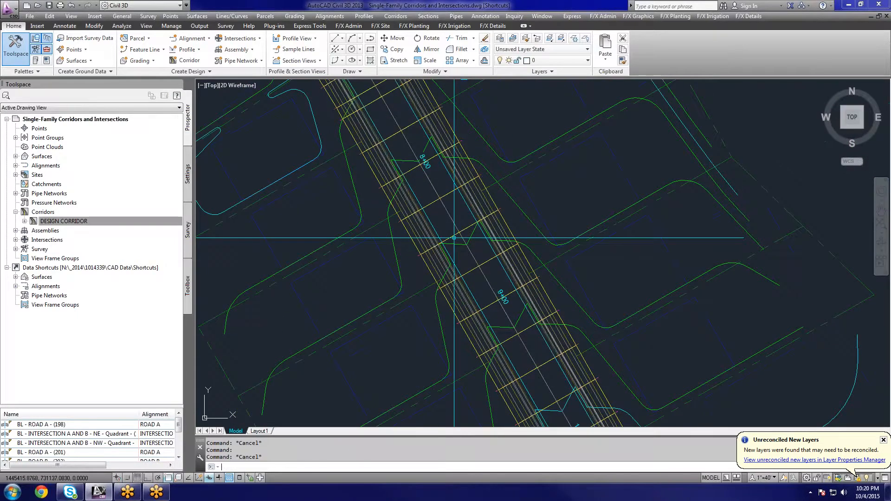
{"action": "scroll", "coordinate": [468, 281], "scroll_direction": "up", "scroll_amount": 4}
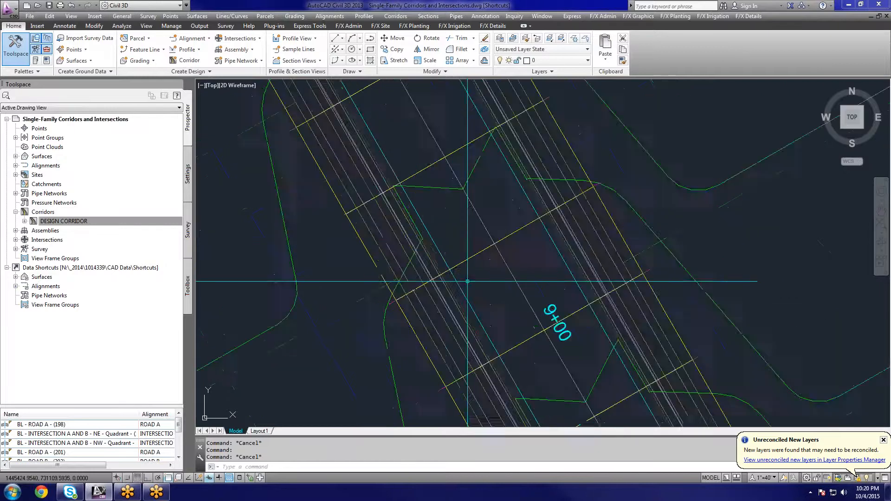
{"action": "middle_click_drag", "start_coordinate": [456, 253], "coordinate": [457, 286]}
{"action": "scroll", "coordinate": [457, 285], "scroll_direction": "down", "scroll_amount": 4}
{"action": "middle_click_drag", "start_coordinate": [446, 236], "coordinate": [446, 308]}
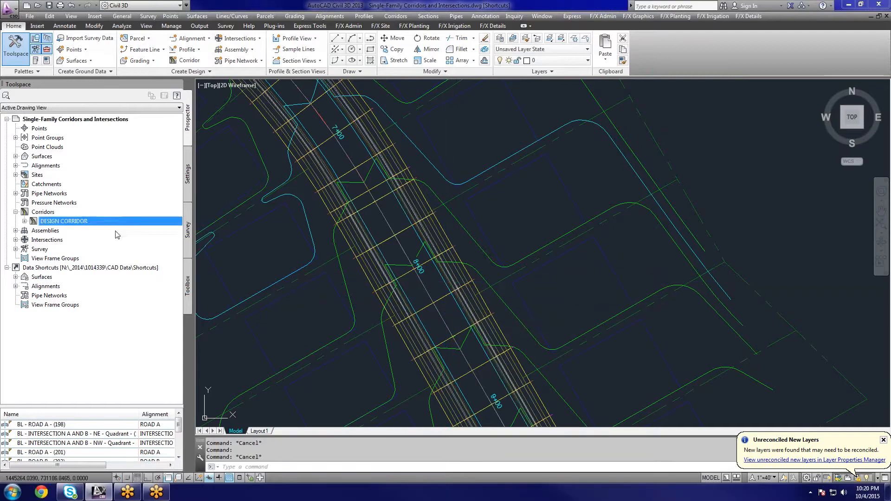
Open the target mapping of the DESIGN CORRIDOR's Road A full-section region that starts at station 3+93.53.
{"action": "right_click", "coordinate": [84, 223]}
{"action": "left_click", "coordinate": [119, 227]}
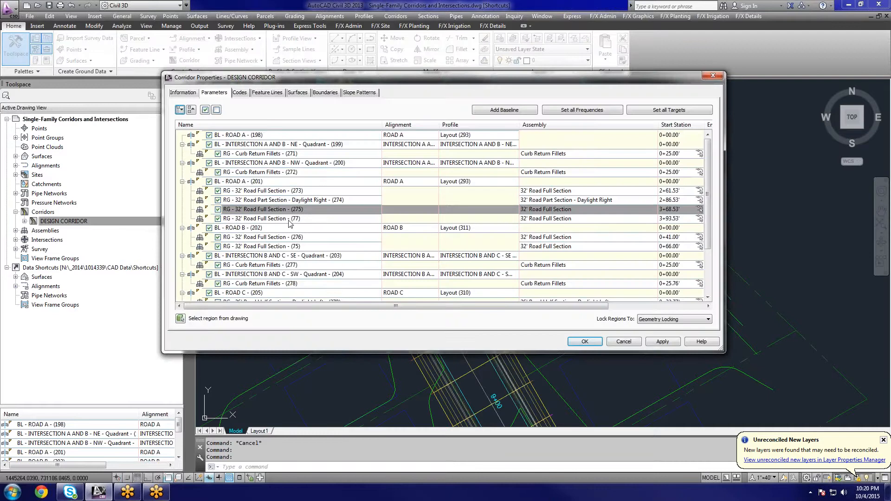
{"action": "left_click", "coordinate": [292, 218]}
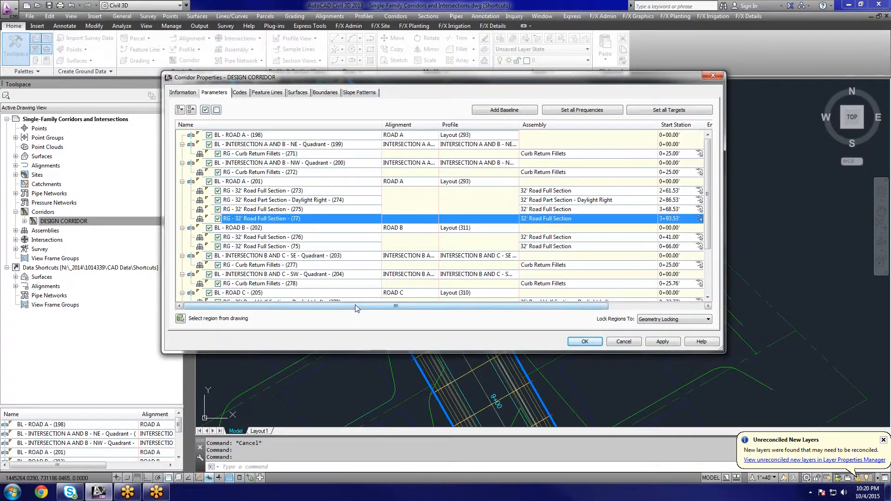
{"action": "left_click_drag", "start_coordinate": [328, 306], "coordinate": [423, 307]}
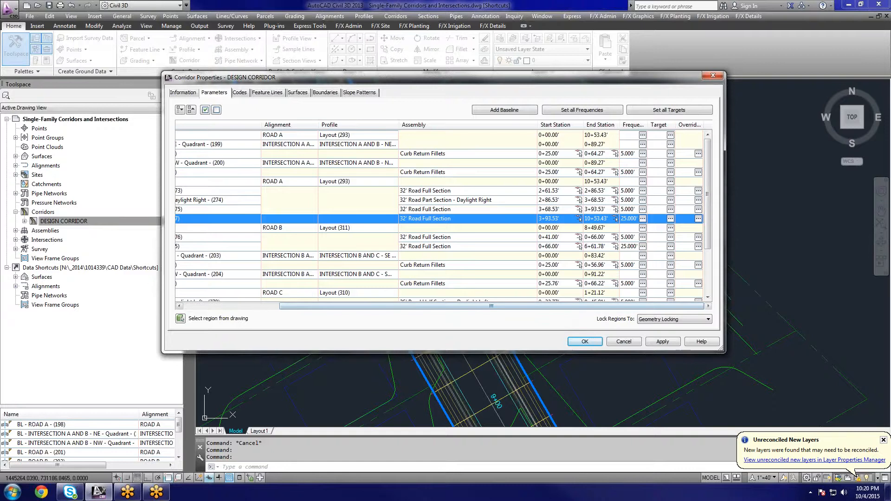
{"action": "left_click", "coordinate": [670, 219]}
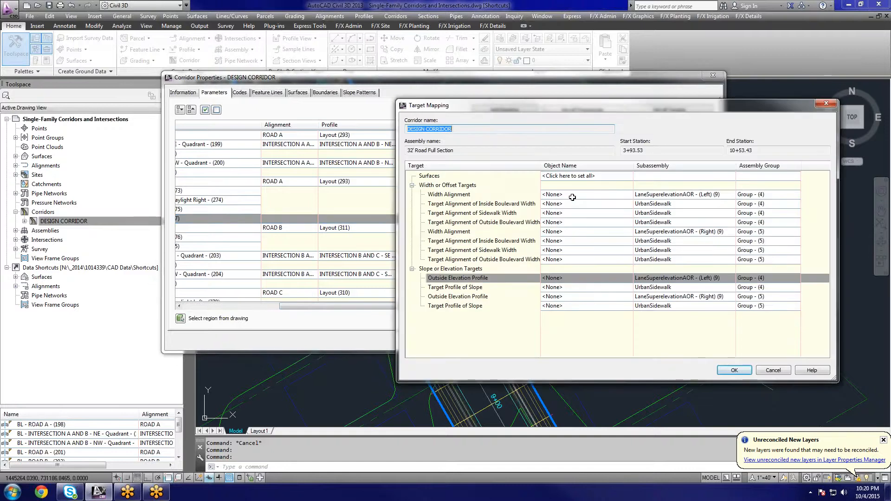
Set the left lane's width target to the edge-of-pavement polyline on the northeast side of Road A, between stations 5+00 and 6+00.
{"action": "left_click", "coordinate": [572, 195]}
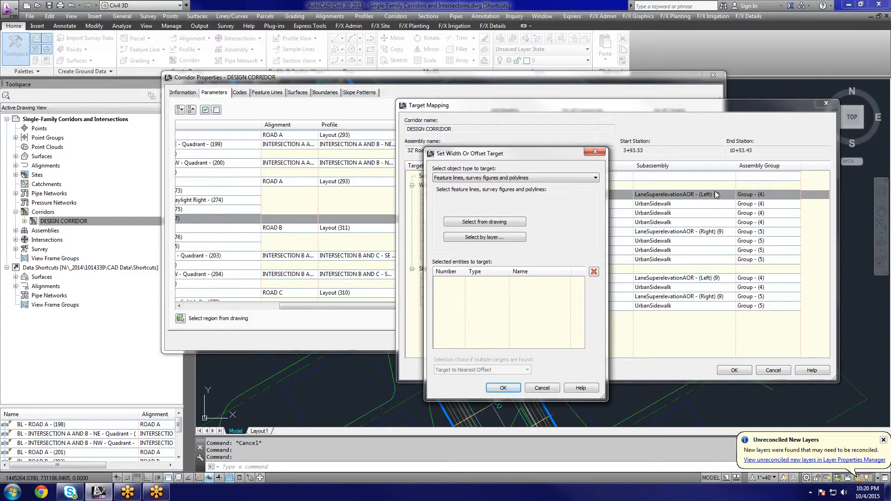
{"action": "left_click", "coordinate": [485, 222]}
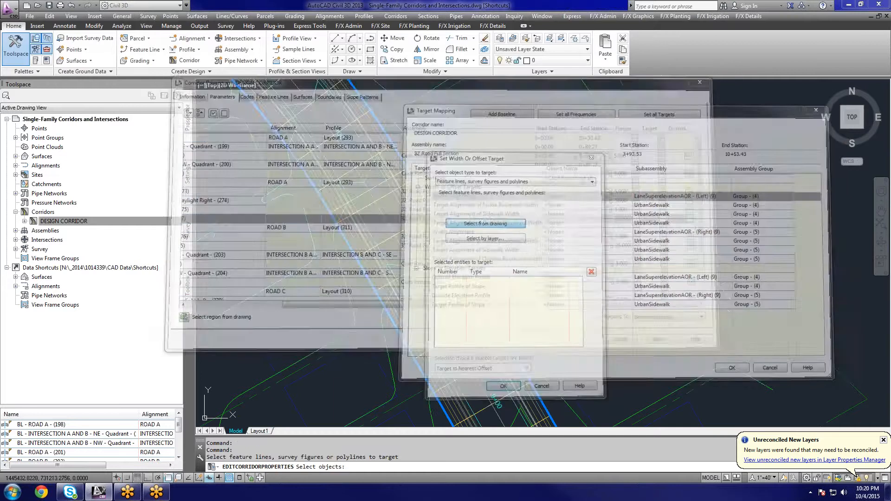
{"action": "scroll", "coordinate": [408, 215], "scroll_direction": "up", "scroll_amount": 4}
{"action": "scroll", "coordinate": [407, 215], "scroll_direction": "down", "scroll_amount": 5}
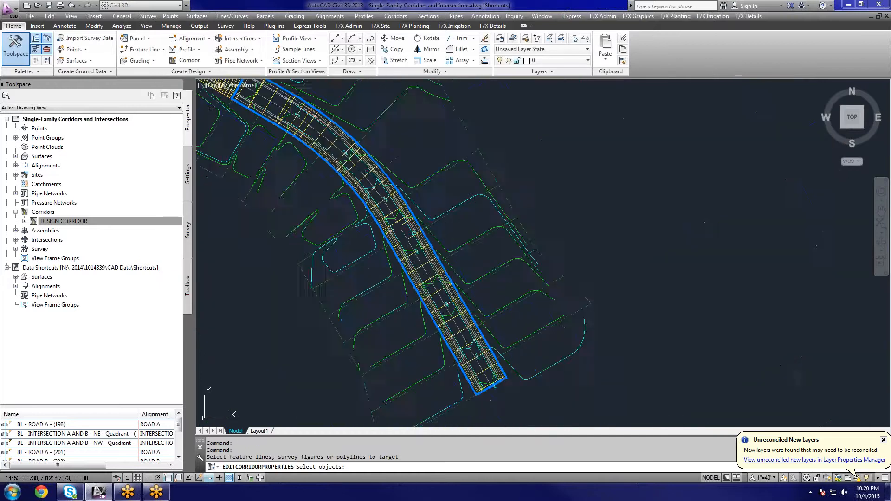
{"action": "mouse_move", "coordinate": [367, 171]}
{"action": "middle_mouse_down"}
{"action": "mouse_move", "coordinate": [430, 271]}
{"action": "mouse_move", "coordinate": [463, 271]}
{"action": "middle_mouse_up"}
{"action": "scroll", "coordinate": [428, 251], "scroll_direction": "down", "scroll_amount": 5}
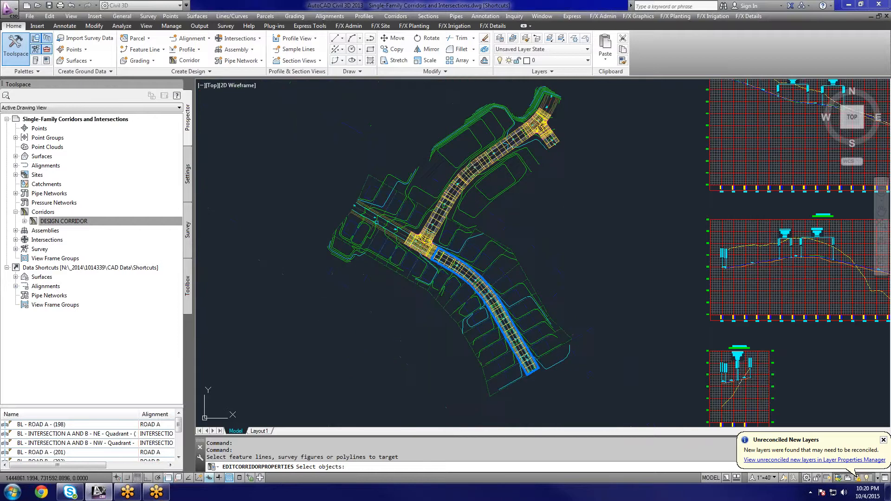
{"action": "scroll", "coordinate": [436, 273], "scroll_direction": "up", "scroll_amount": 5}
{"action": "scroll", "coordinate": [440, 287], "scroll_direction": "down", "scroll_amount": 5}
{"action": "scroll", "coordinate": [444, 298], "scroll_direction": "up", "scroll_amount": 5}
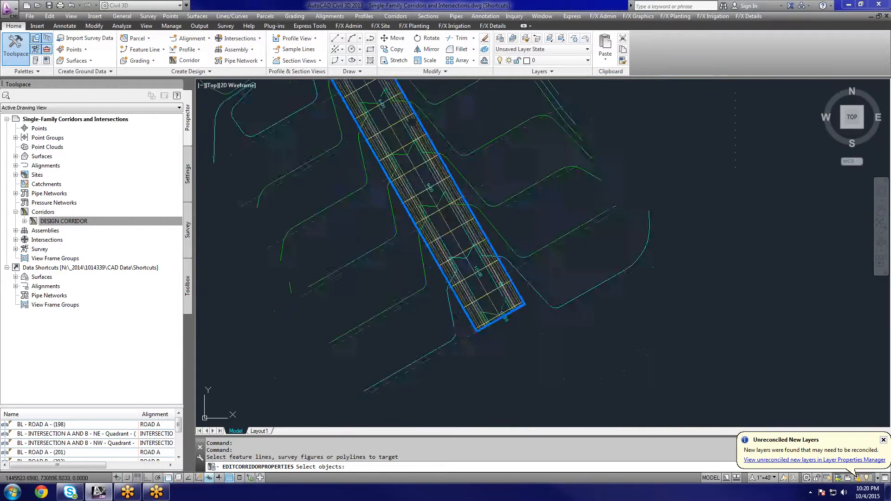
{"action": "scroll", "coordinate": [448, 292], "scroll_direction": "down", "scroll_amount": 4}
{"action": "scroll", "coordinate": [452, 286], "scroll_direction": "up", "scroll_amount": 6}
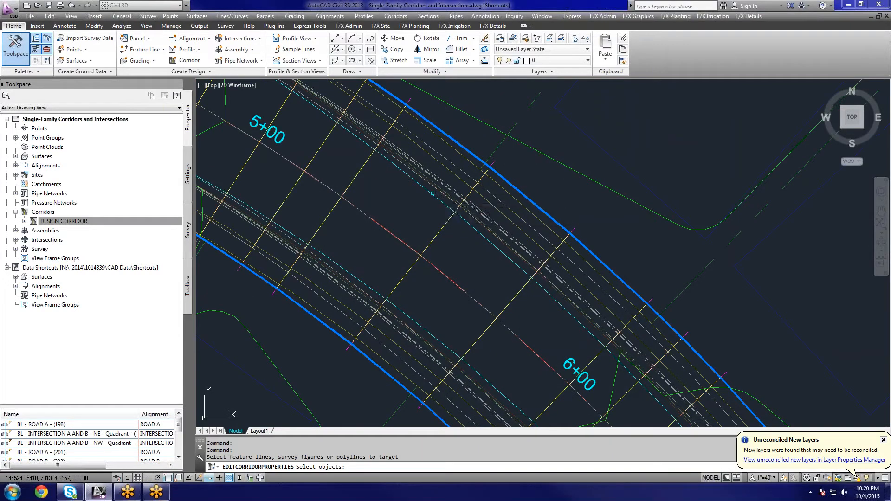
{"action": "mouse_move", "coordinate": [433, 193]}
{"action": "left_click", "coordinate": [433, 194]}
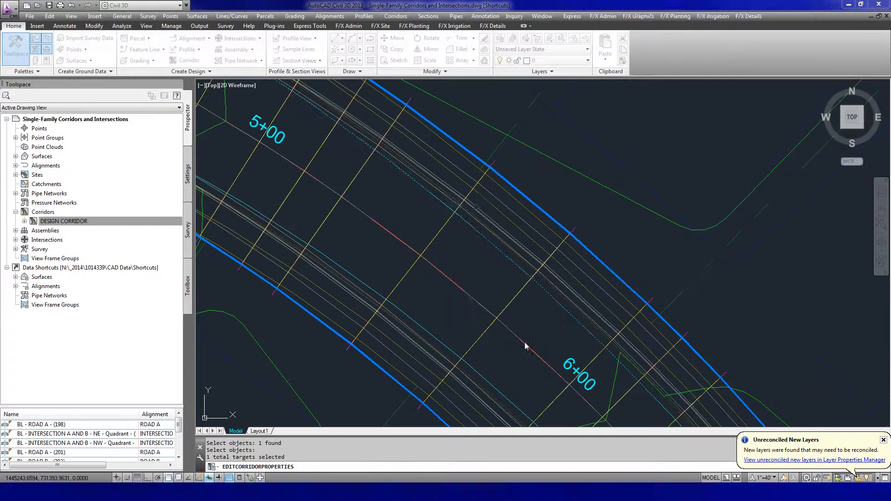
{"action": "key", "text": "Return"}
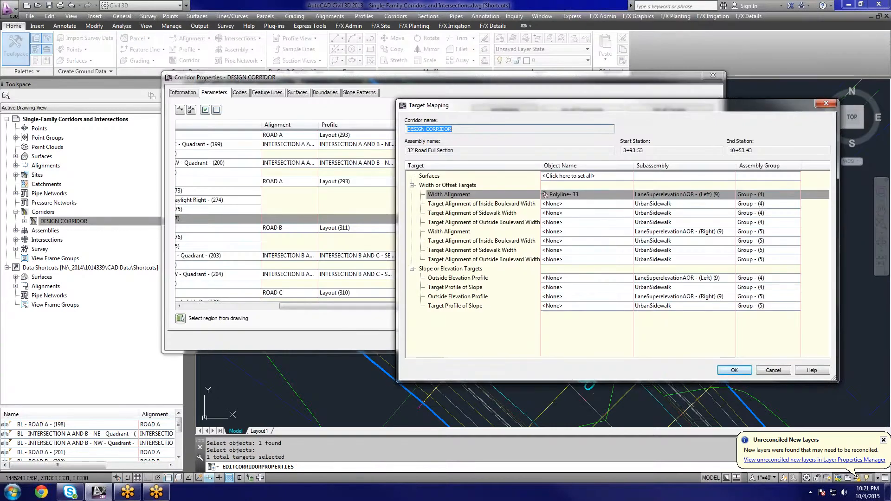
Set the right lane's width target to the edge-of-pavement polyline on the southwest side of Road A.
{"action": "left_click", "coordinate": [578, 231]}
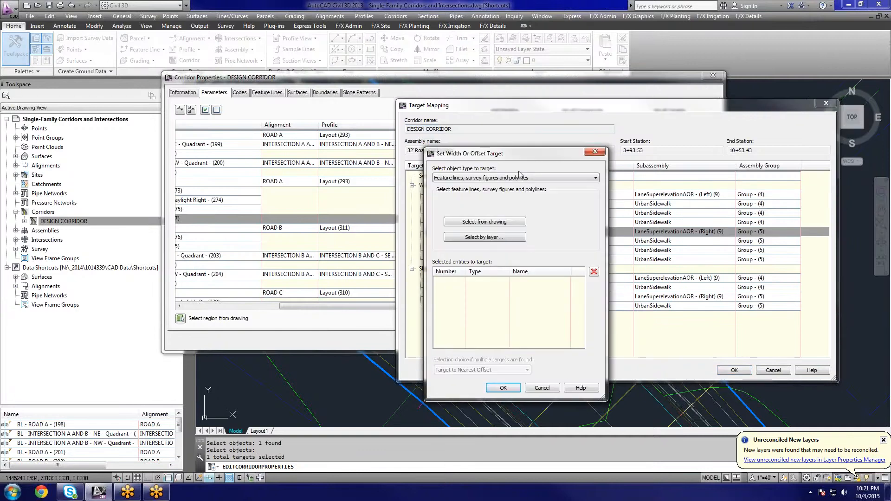
{"action": "left_click", "coordinate": [484, 222]}
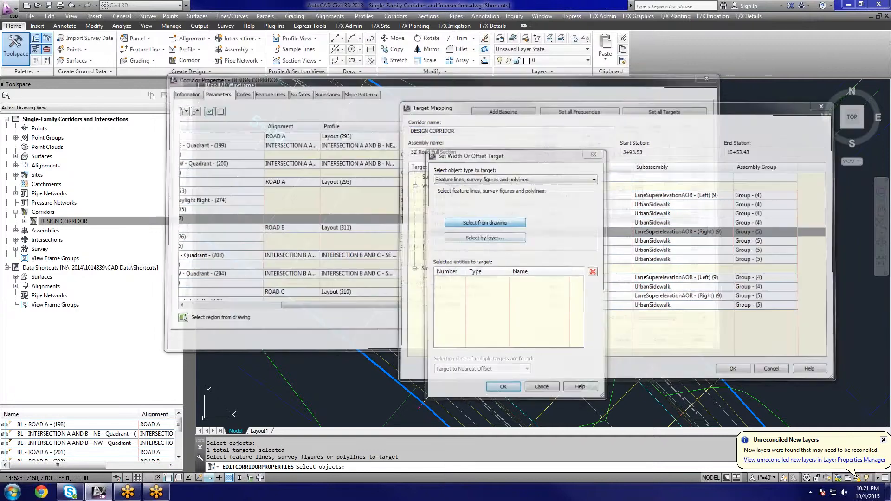
{"action": "left_click", "coordinate": [440, 342]}
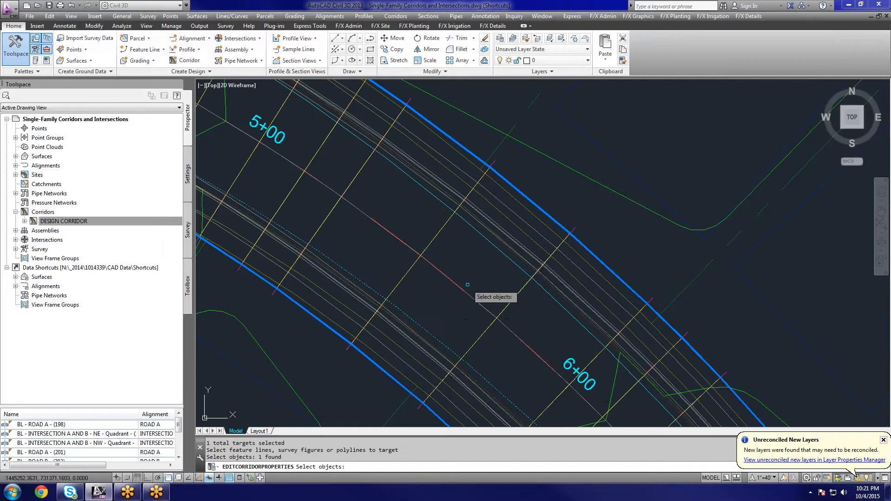
{"action": "key", "text": "Return"}
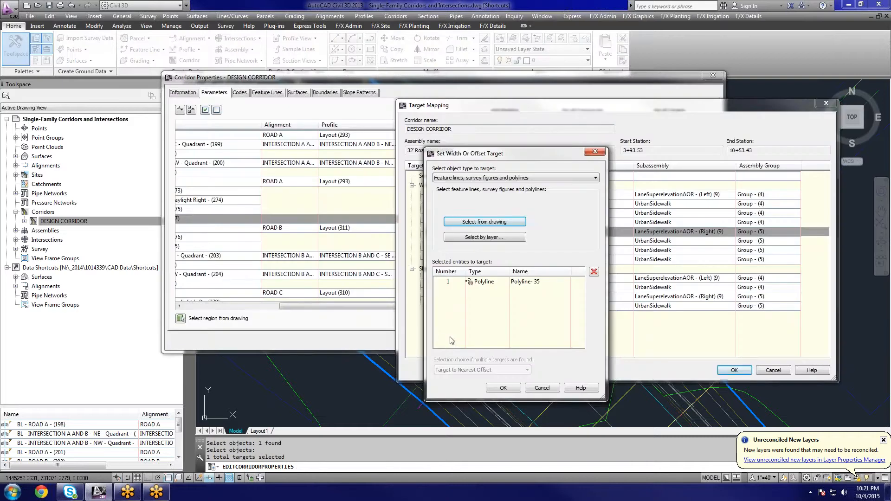
{"action": "left_click", "coordinate": [502, 388]}
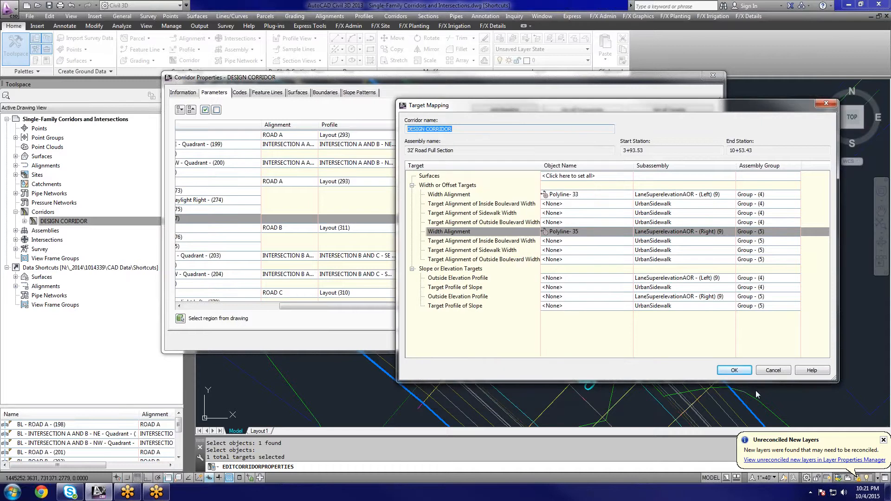
Accept the target mapping and apply the corridor property changes, rebuilding the corridor.
{"action": "left_click", "coordinate": [735, 371]}
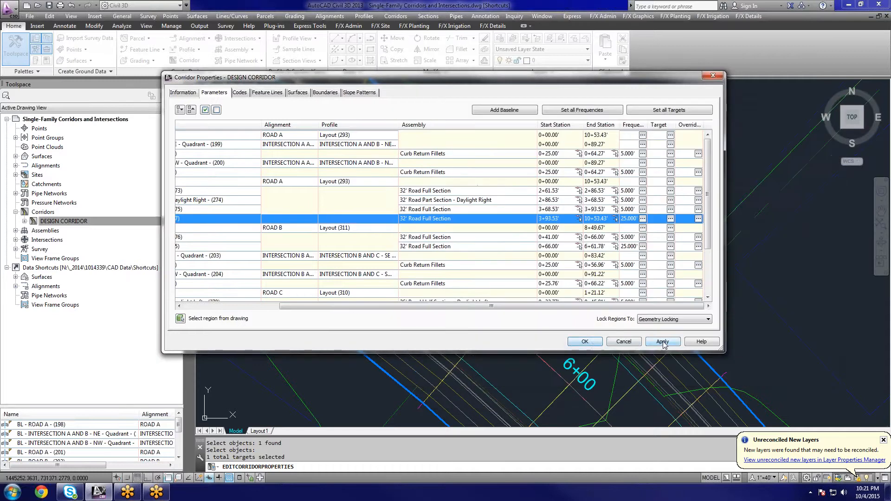
{"action": "left_click", "coordinate": [662, 342]}
{"action": "left_click", "coordinate": [371, 221]}
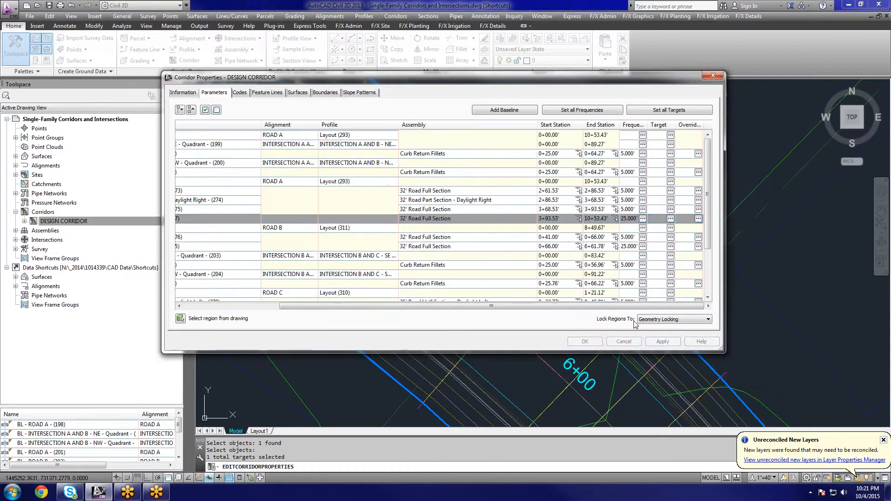
{"action": "left_click", "coordinate": [586, 341]}
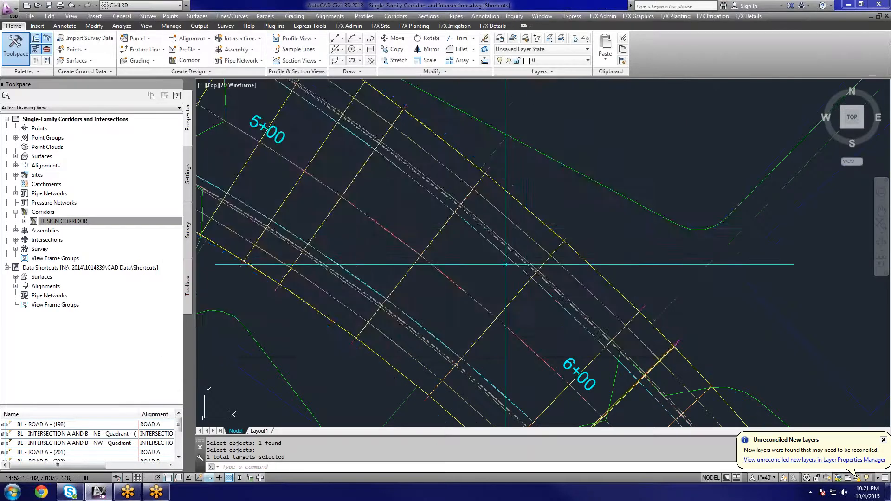
Examine how the rebuilt Road A corridor follows the targeted edge-of-pavement lines around stations 6+00 and 7+00.
{"action": "scroll", "coordinate": [563, 352], "scroll_direction": "down", "scroll_amount": 3}
{"action": "scroll", "coordinate": [564, 346], "scroll_direction": "up", "scroll_amount": 5}
{"action": "scroll", "coordinate": [456, 305], "scroll_direction": "up", "scroll_amount": 2}
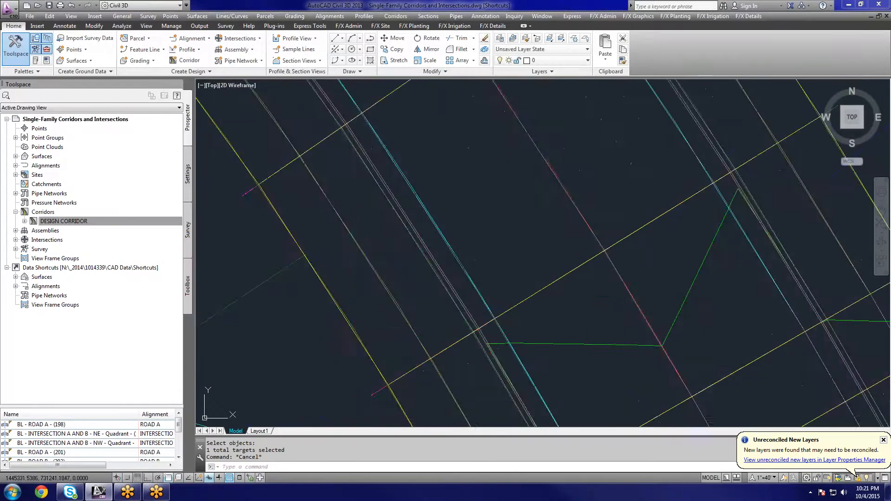
{"action": "left_click", "coordinate": [352, 327]}
{"action": "key", "text": "Escape"}
{"action": "scroll", "coordinate": [416, 326], "scroll_direction": "up", "scroll_amount": 2}
{"action": "scroll", "coordinate": [405, 296], "scroll_direction": "down", "scroll_amount": 6}
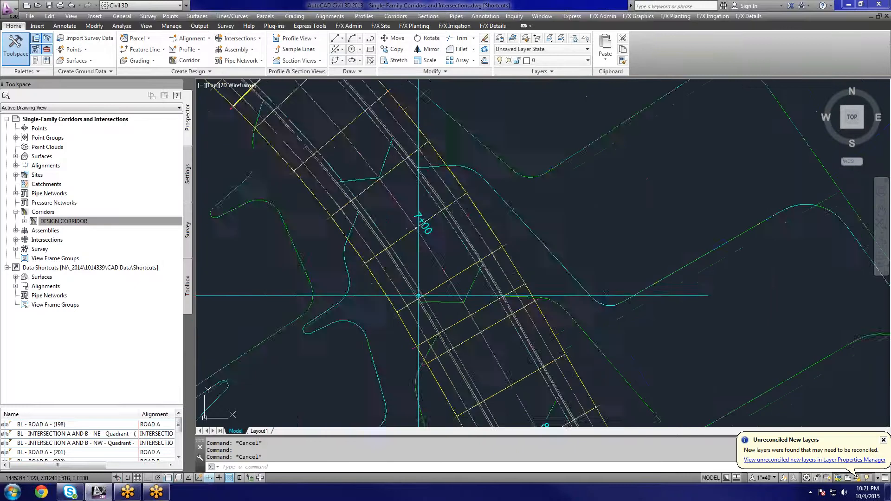
{"action": "scroll", "coordinate": [471, 333], "scroll_direction": "up", "scroll_amount": 3}
{"action": "scroll", "coordinate": [469, 364], "scroll_direction": "down", "scroll_amount": 3}
{"action": "middle_click_drag", "start_coordinate": [467, 361], "coordinate": [368, 211]}
{"action": "scroll", "coordinate": [368, 211], "scroll_direction": "down", "scroll_amount": 5}
{"action": "scroll", "coordinate": [417, 213], "scroll_direction": "up", "scroll_amount": 7}
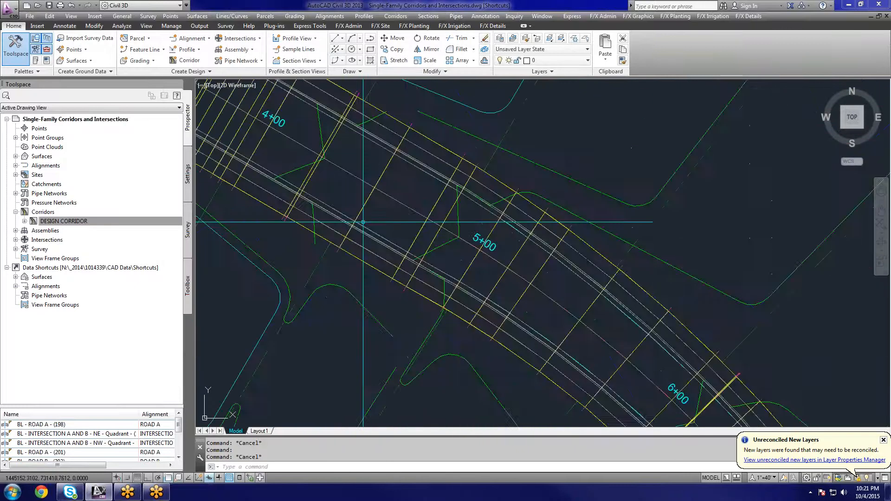
Follow the Road A corridor from station 4+00 to its end at 10+53, checking its edges against the linework.
{"action": "scroll", "coordinate": [351, 213], "scroll_direction": "down", "scroll_amount": 1}
{"action": "scroll", "coordinate": [353, 214], "scroll_direction": "down", "scroll_amount": 5}
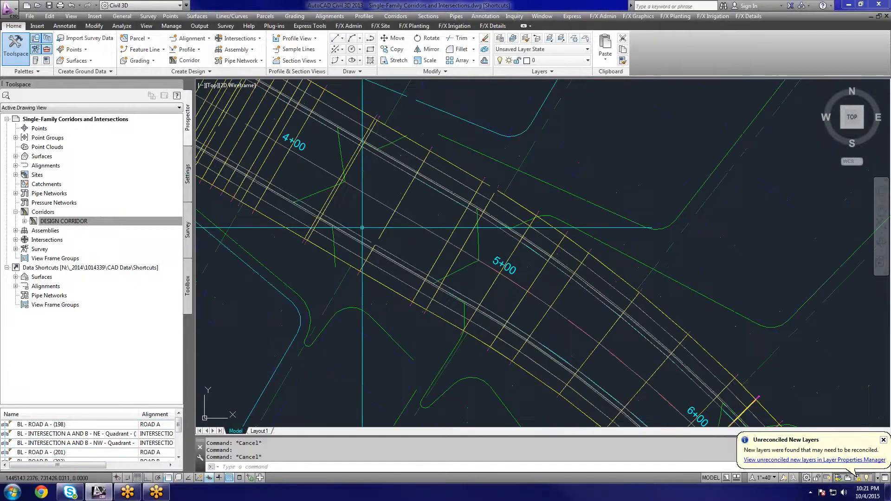
{"action": "scroll", "coordinate": [412, 250], "scroll_direction": "up", "scroll_amount": 5}
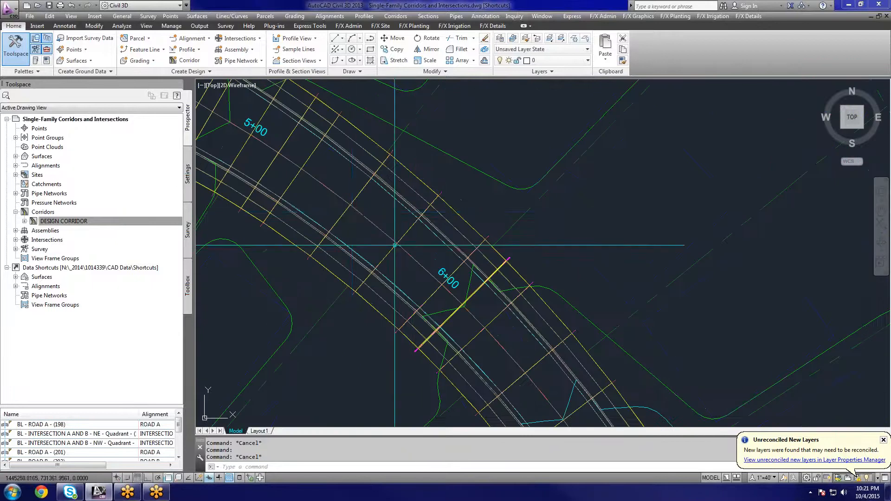
{"action": "middle_click_drag", "start_coordinate": [530, 346], "coordinate": [393, 187]}
{"action": "scroll", "coordinate": [394, 241], "scroll_direction": "down", "scroll_amount": 4}
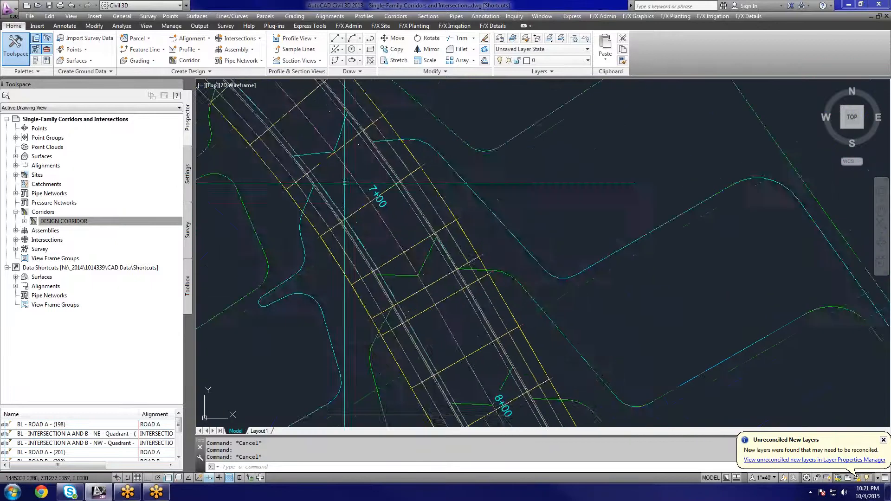
{"action": "scroll", "coordinate": [404, 285], "scroll_direction": "up", "scroll_amount": 4}
{"action": "scroll", "coordinate": [394, 287], "scroll_direction": "up", "scroll_amount": 3}
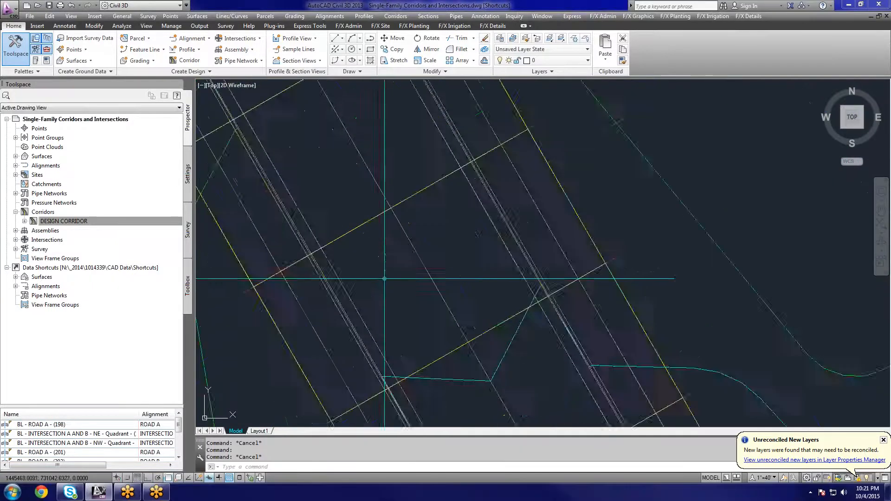
{"action": "scroll", "coordinate": [394, 283], "scroll_direction": "down", "scroll_amount": 6}
{"action": "scroll", "coordinate": [453, 260], "scroll_direction": "up", "scroll_amount": 2}
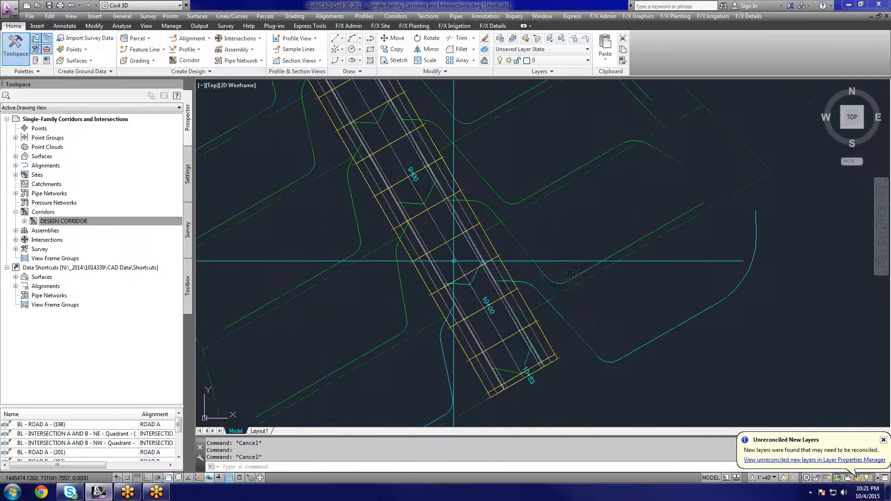
Examine the stretch of Road A between station 0+00 and the Road B intersection, where no corridor region exists yet.
{"action": "scroll", "coordinate": [453, 261], "scroll_direction": "down", "scroll_amount": 6}
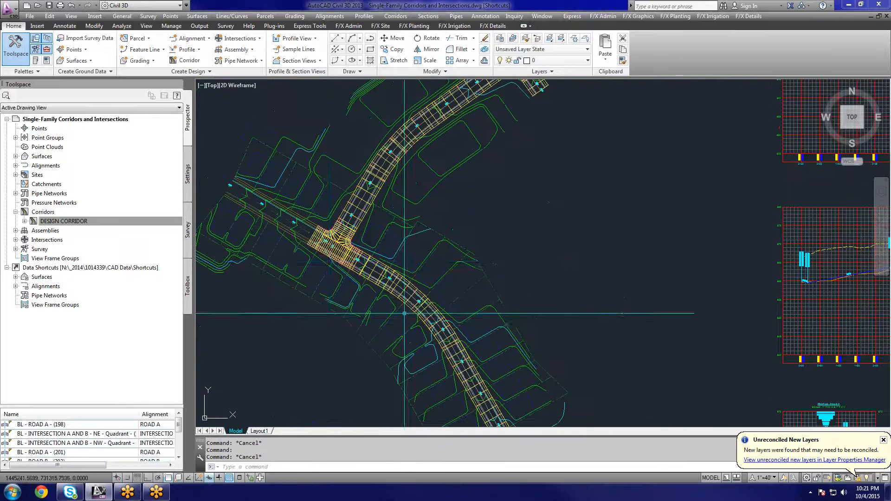
{"action": "middle_click_drag", "start_coordinate": [389, 299], "coordinate": [411, 313]}
{"action": "middle_click_drag", "start_coordinate": [435, 243], "coordinate": [406, 349]}
{"action": "scroll", "coordinate": [436, 306], "scroll_direction": "up", "scroll_amount": 5}
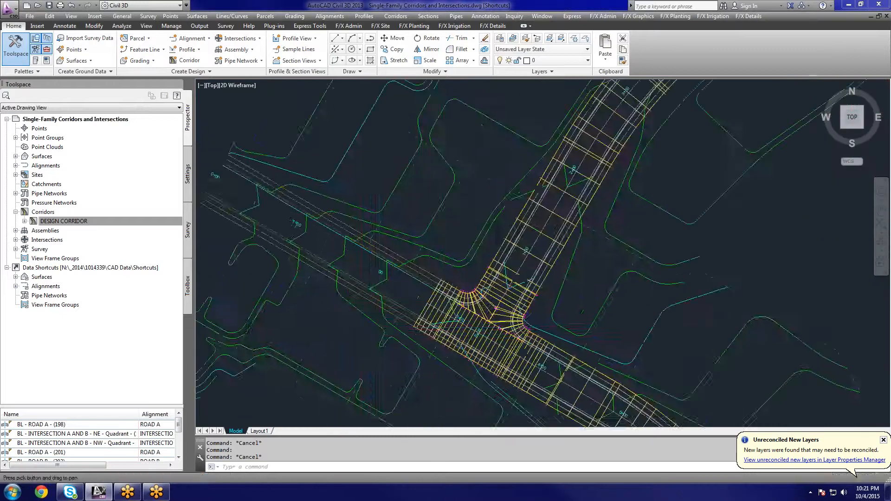
{"action": "scroll", "coordinate": [434, 305], "scroll_direction": "down", "scroll_amount": 2}
{"action": "scroll", "coordinate": [427, 309], "scroll_direction": "up", "scroll_amount": 2}
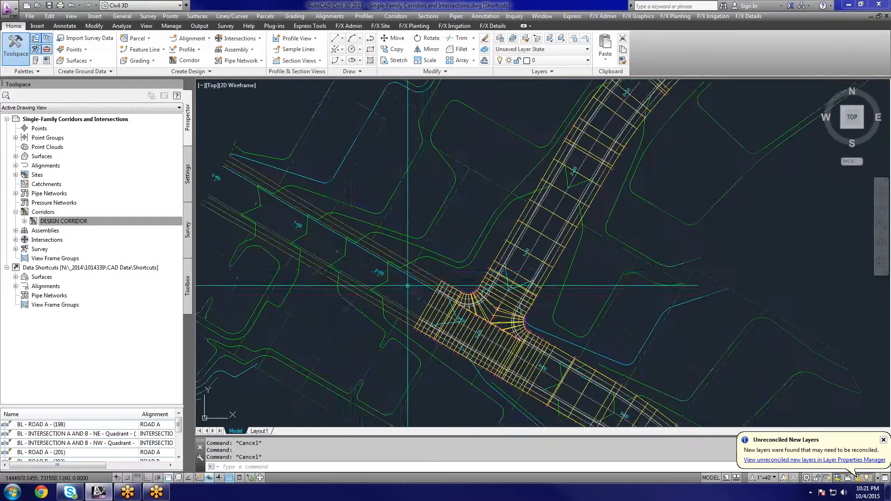
{"action": "middle_click_drag", "start_coordinate": [407, 285], "coordinate": [414, 289]}
{"action": "scroll", "coordinate": [421, 314], "scroll_direction": "up", "scroll_amount": 3}
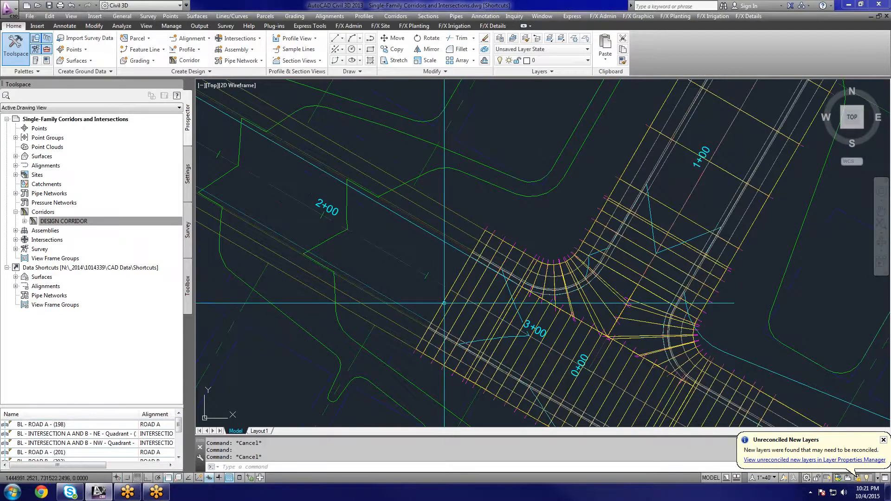
Examine the start of the Road B design profile between stations 0+00 and 0+16.
{"action": "scroll", "coordinate": [444, 303], "scroll_direction": "down", "scroll_amount": 4}
{"action": "scroll", "coordinate": [511, 223], "scroll_direction": "up", "scroll_amount": 3}
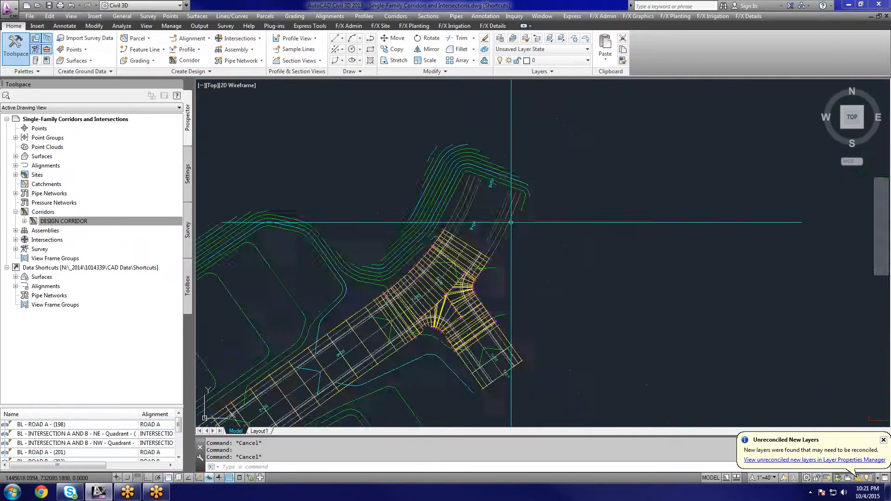
{"action": "scroll", "coordinate": [471, 221], "scroll_direction": "up", "scroll_amount": 3}
{"action": "scroll", "coordinate": [458, 235], "scroll_direction": "down", "scroll_amount": 8}
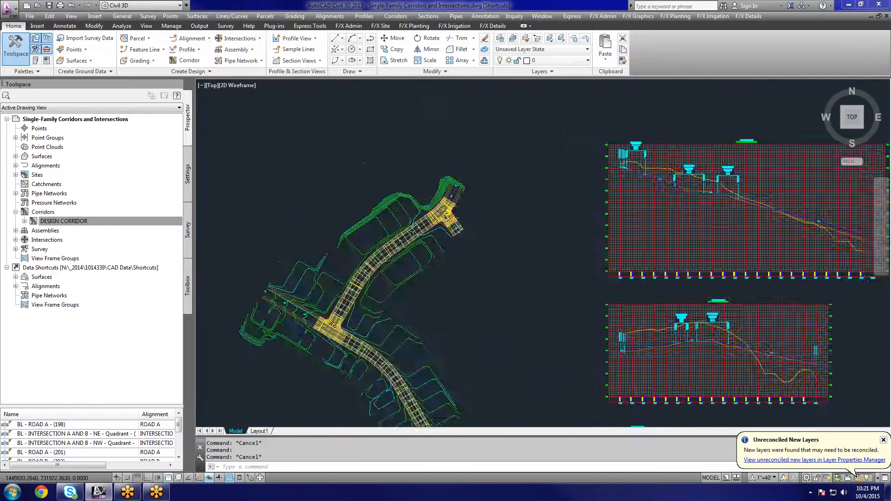
{"action": "scroll", "coordinate": [501, 244], "scroll_direction": "up", "scroll_amount": 2}
{"action": "scroll", "coordinate": [500, 244], "scroll_direction": "up", "scroll_amount": 8}
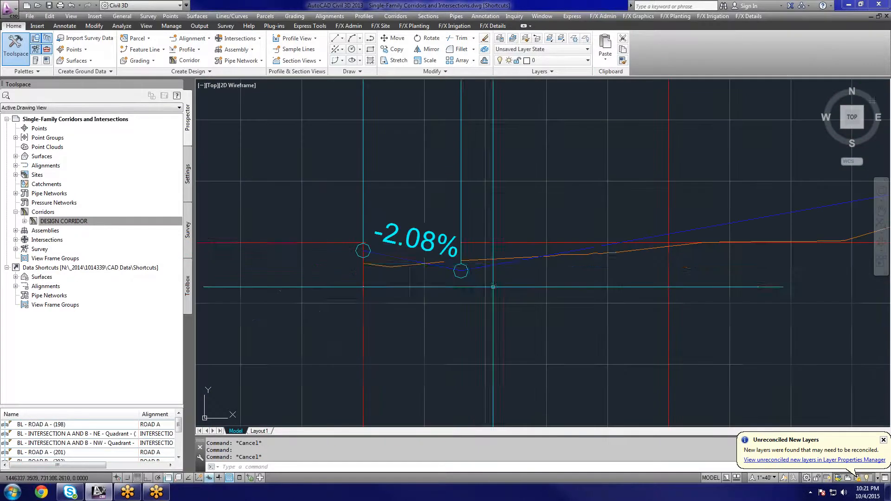
{"action": "scroll", "coordinate": [496, 292], "scroll_direction": "down", "scroll_amount": 8}
{"action": "scroll", "coordinate": [464, 269], "scroll_direction": "up", "scroll_amount": 6}
{"action": "scroll", "coordinate": [621, 207], "scroll_direction": "down", "scroll_amount": 6}
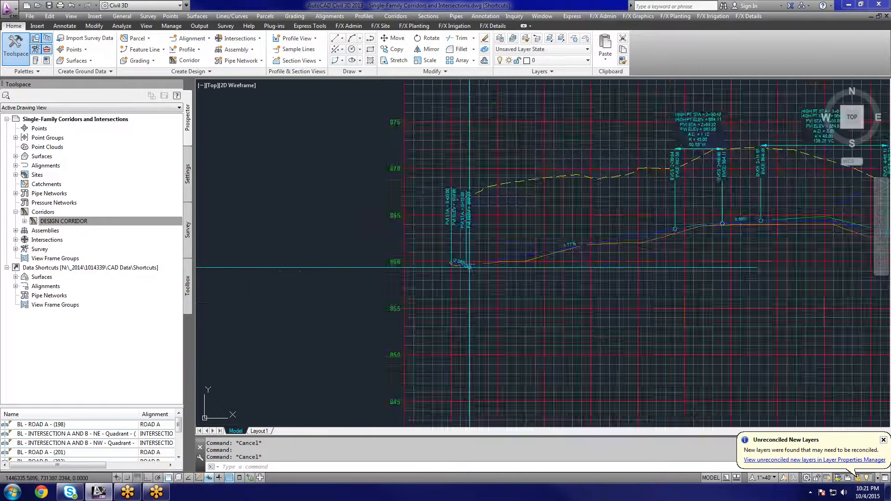
{"action": "scroll", "coordinate": [621, 208], "scroll_direction": "up", "scroll_amount": 3}
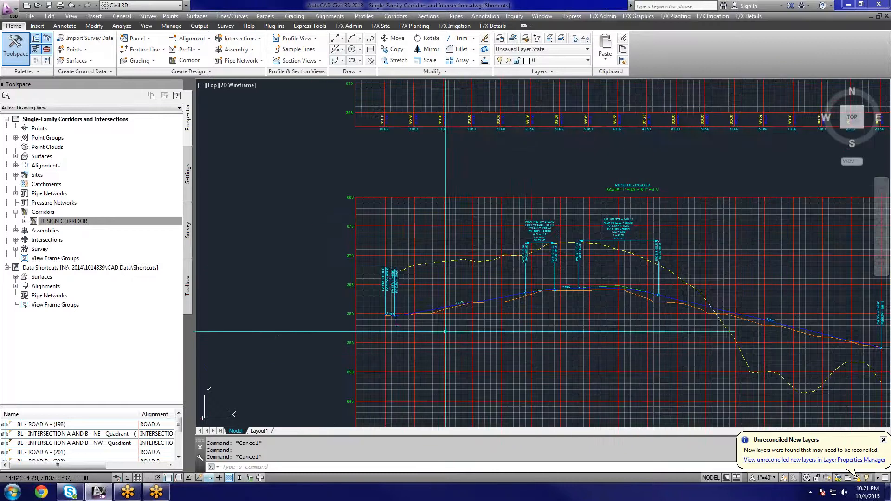
{"action": "scroll", "coordinate": [390, 320], "scroll_direction": "up", "scroll_amount": 6}
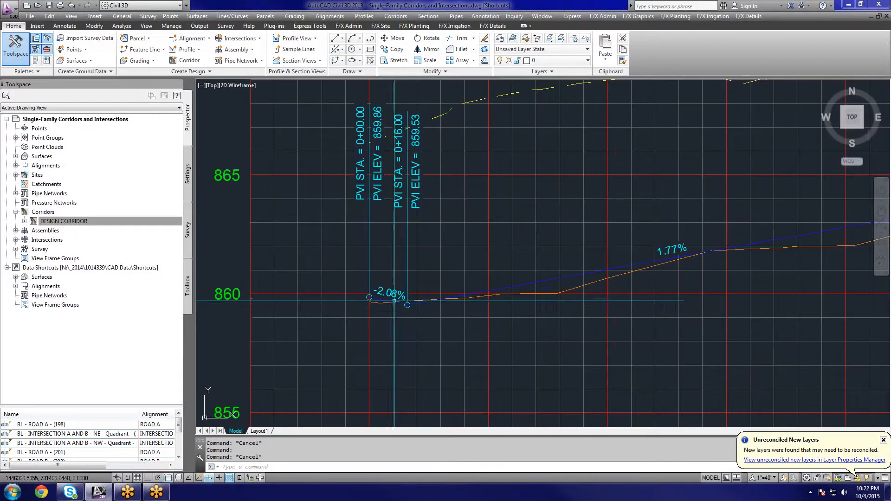
Select the Road B design profile and open its geometry for editing.
{"action": "left_click", "coordinate": [392, 302]}
{"action": "scroll", "coordinate": [399, 309], "scroll_direction": "up", "scroll_amount": 6}
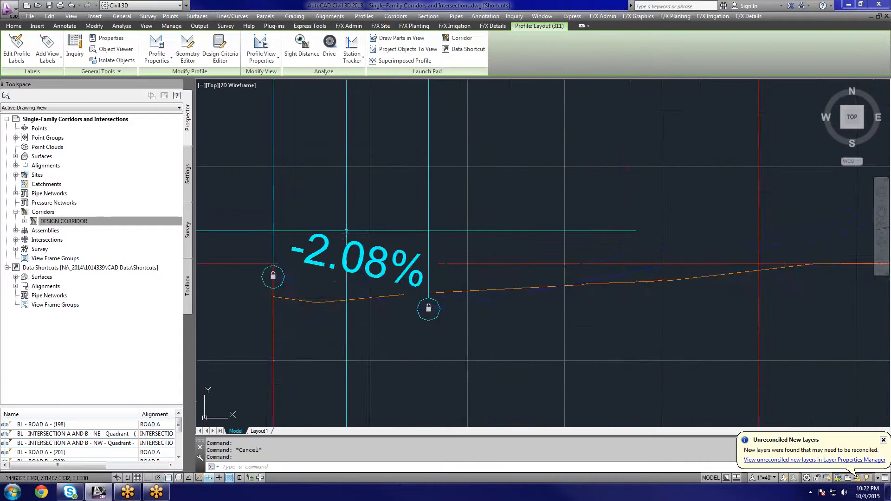
{"action": "scroll", "coordinate": [362, 281], "scroll_direction": "down", "scroll_amount": 8}
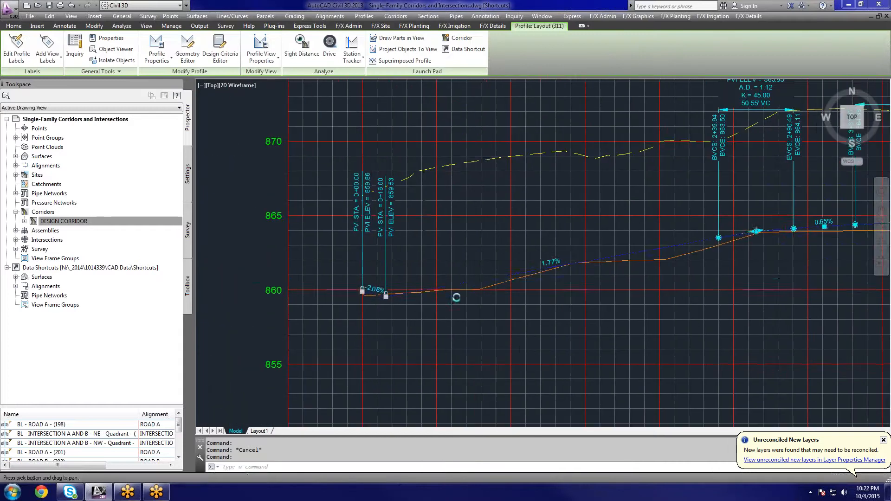
{"action": "right_click", "coordinate": [488, 278]}
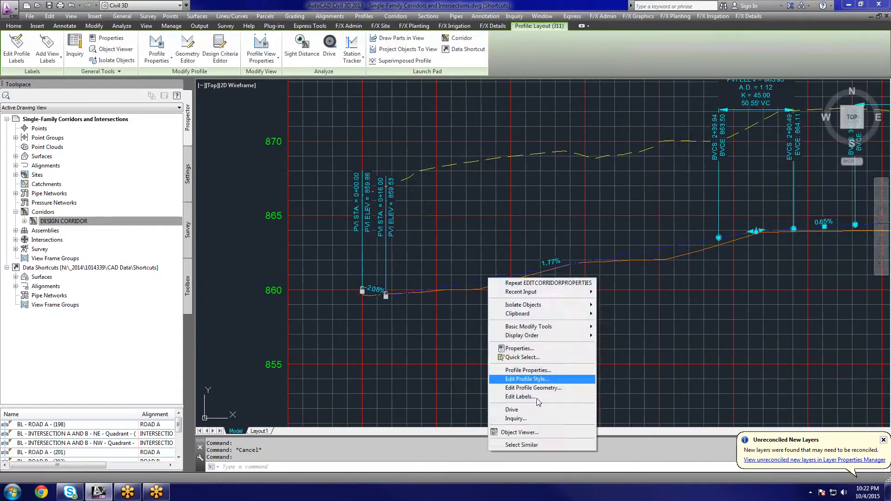
{"action": "left_click", "coordinate": [560, 388]}
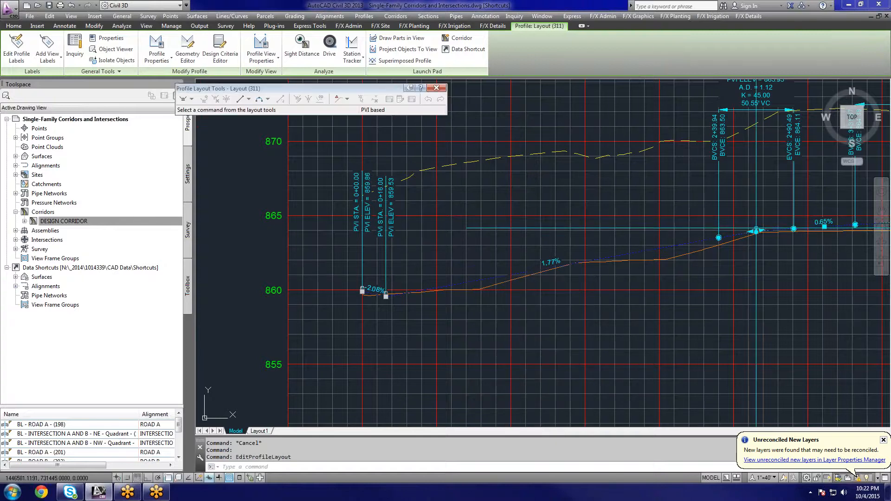
Raise the PVI of the first vertical curve on the Road B design profile, near station 2+65.
{"action": "left_click", "coordinate": [756, 232]}
{"action": "key", "text": "Escape"}
{"action": "scroll", "coordinate": [762, 238], "scroll_direction": "up", "scroll_amount": 8}
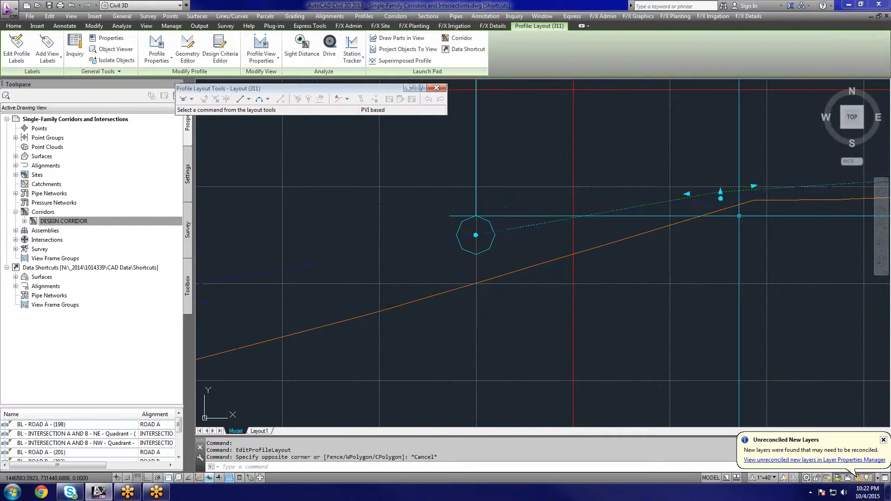
{"action": "left_click", "coordinate": [721, 190]}
{"action": "key", "text": "Escape"}
{"action": "left_click", "coordinate": [720, 192]}
{"action": "scroll", "coordinate": [714, 204], "scroll_direction": "down", "scroll_amount": 6}
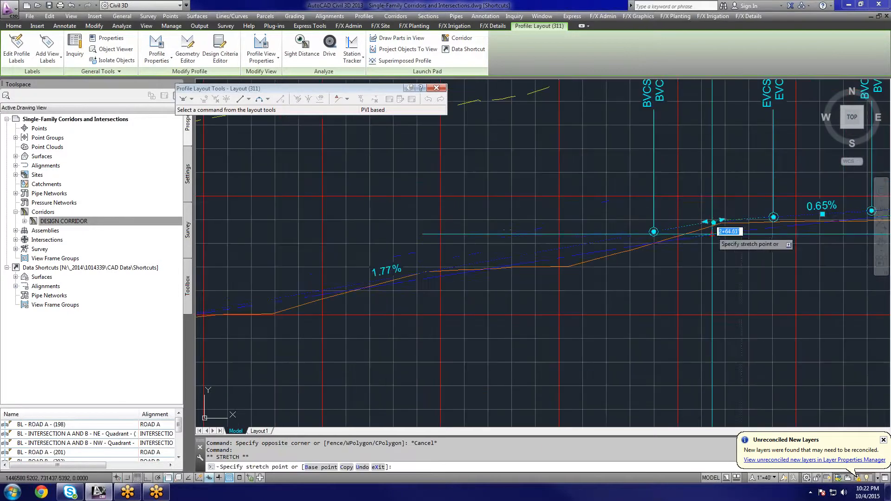
{"action": "left_click", "coordinate": [701, 172]}
Check the grades at the start of the edited Road B profile around the locked PVIs at stations 0+00 and 0+16.
{"action": "scroll", "coordinate": [634, 241], "scroll_direction": "down", "scroll_amount": 3}
{"action": "scroll", "coordinate": [378, 300], "scroll_direction": "up", "scroll_amount": 9}
{"action": "middle_click_drag", "start_coordinate": [377, 300], "coordinate": [787, 240]}
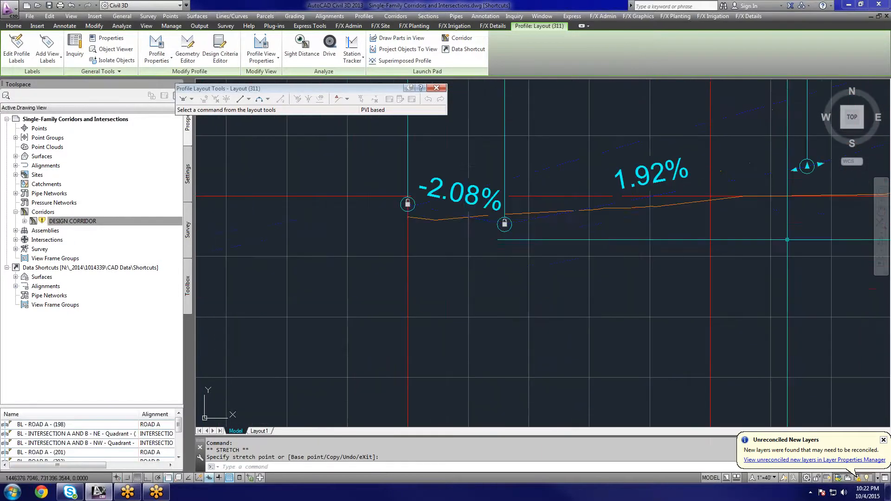
{"action": "scroll", "coordinate": [469, 190], "scroll_direction": "up", "scroll_amount": 3}
{"action": "key", "text": "Escape"}
{"action": "left_click", "coordinate": [512, 243]}
{"action": "left_click", "coordinate": [505, 282]}
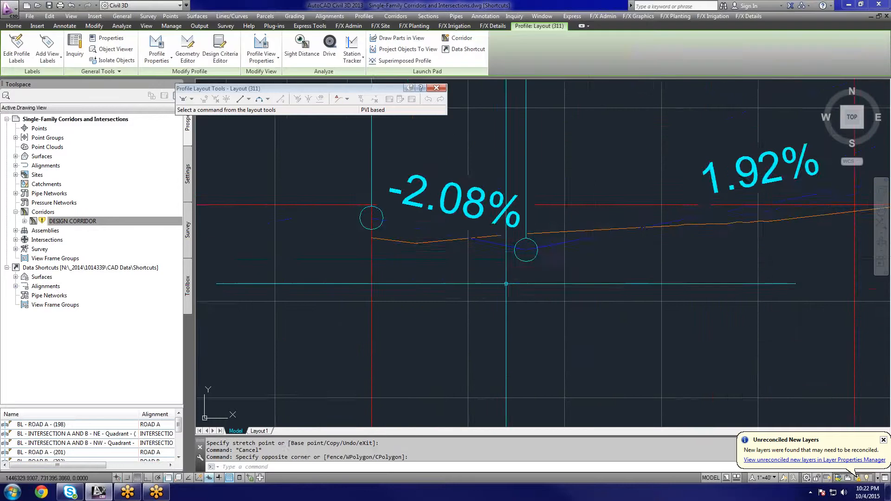
{"action": "key", "text": "Escape"}
{"action": "scroll", "coordinate": [505, 282], "scroll_direction": "down", "scroll_amount": 8}
{"action": "scroll", "coordinate": [504, 280], "scroll_direction": "up", "scroll_amount": 6}
{"action": "scroll", "coordinate": [439, 249], "scroll_direction": "down", "scroll_amount": 10}
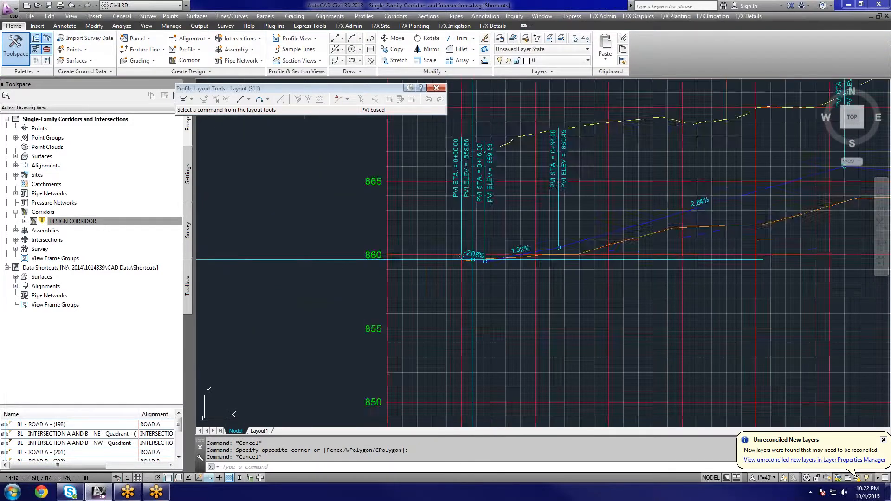
Select the Road C design profile and examine the locked PVIs that the intersection sets at its start.
{"action": "scroll", "coordinate": [488, 319], "scroll_direction": "up", "scroll_amount": 6}
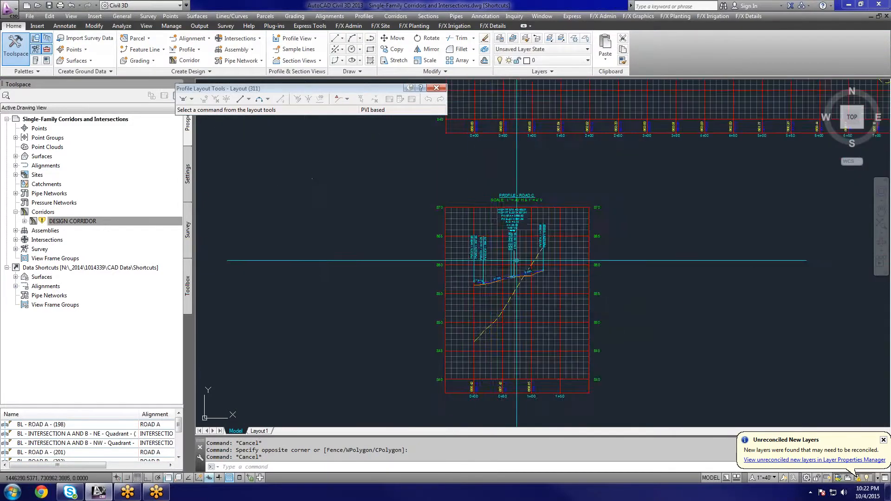
{"action": "scroll", "coordinate": [510, 301], "scroll_direction": "down", "scroll_amount": 4}
{"action": "scroll", "coordinate": [375, 310], "scroll_direction": "up", "scroll_amount": 8}
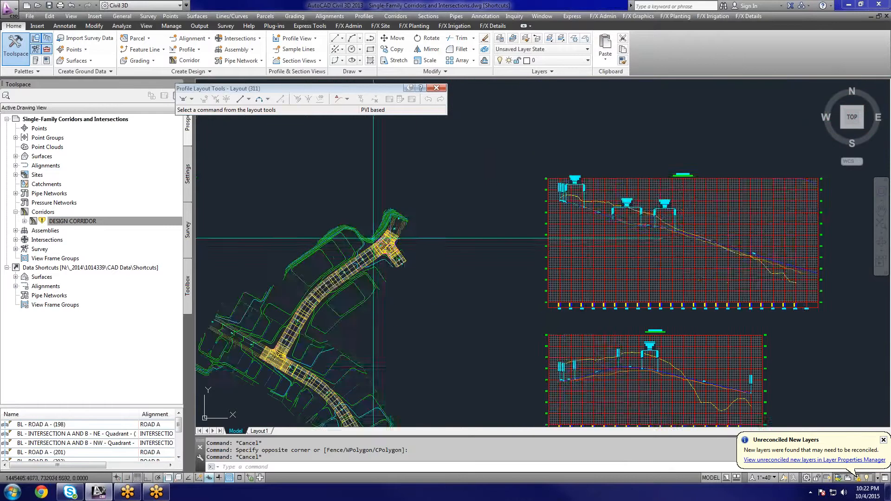
{"action": "scroll", "coordinate": [376, 310], "scroll_direction": "down", "scroll_amount": 4}
{"action": "scroll", "coordinate": [503, 316], "scroll_direction": "up", "scroll_amount": 10}
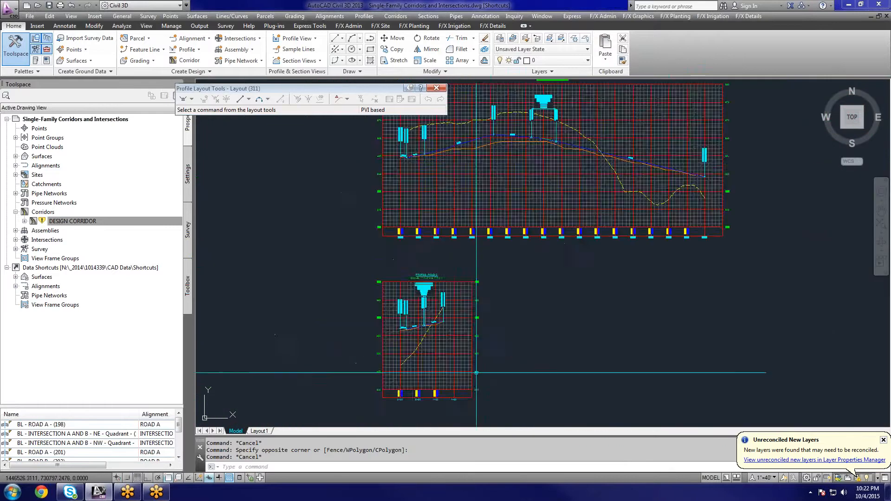
{"action": "key", "text": "Escape"}
{"action": "left_click", "coordinate": [517, 302]}
{"action": "key", "text": "Escape"}
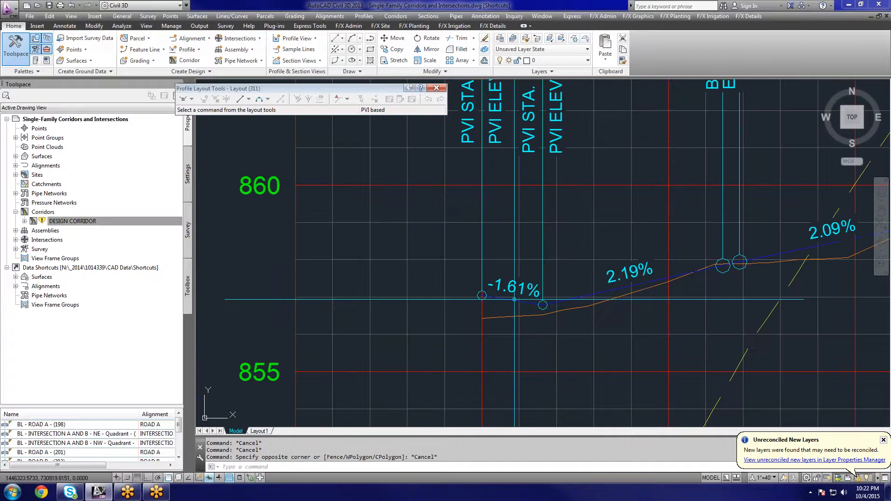
{"action": "left_click", "coordinate": [513, 299]}
{"action": "key", "text": "Escape"}
{"action": "left_click", "coordinate": [511, 299]}
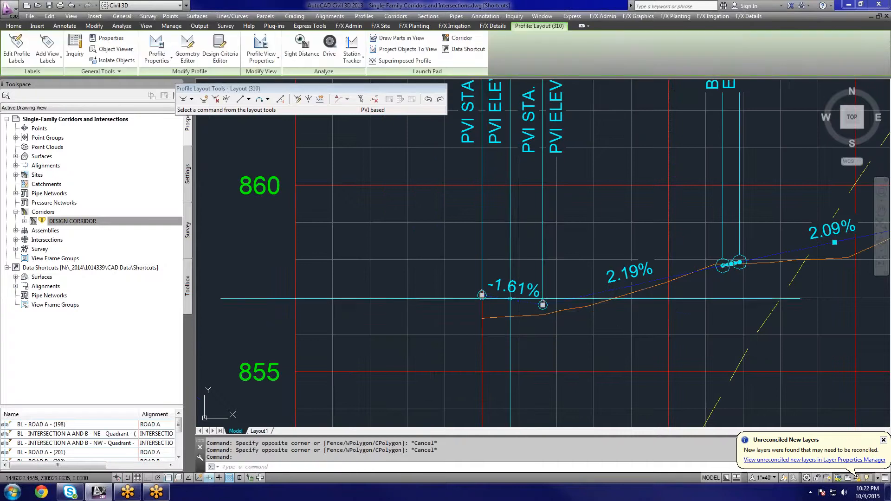
{"action": "scroll", "coordinate": [512, 300], "scroll_direction": "up", "scroll_amount": 4}
{"action": "scroll", "coordinate": [543, 287], "scroll_direction": "down", "scroll_amount": 4}
{"action": "key", "text": "Escape"}
{"action": "key", "text": "Escape"}
{"action": "scroll", "coordinate": [543, 286], "scroll_direction": "down", "scroll_amount": 4}
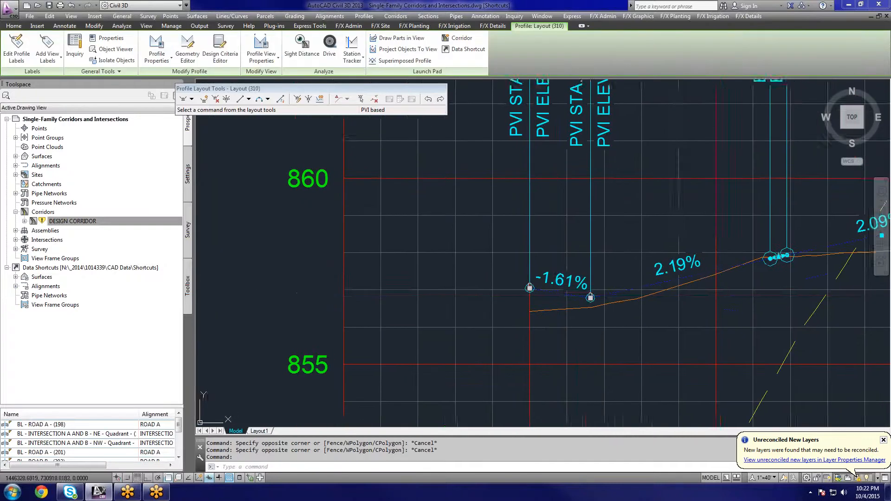
Return to the intersection of Roads A and B in plan and open the properties of DESIGN CORRIDOR.
{"action": "scroll", "coordinate": [465, 300], "scroll_direction": "down", "scroll_amount": 5}
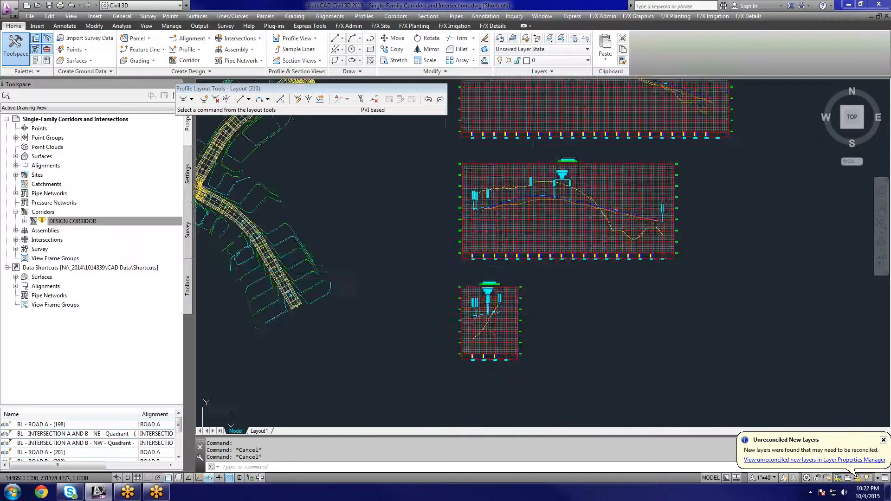
{"action": "scroll", "coordinate": [533, 296], "scroll_direction": "up", "scroll_amount": 5}
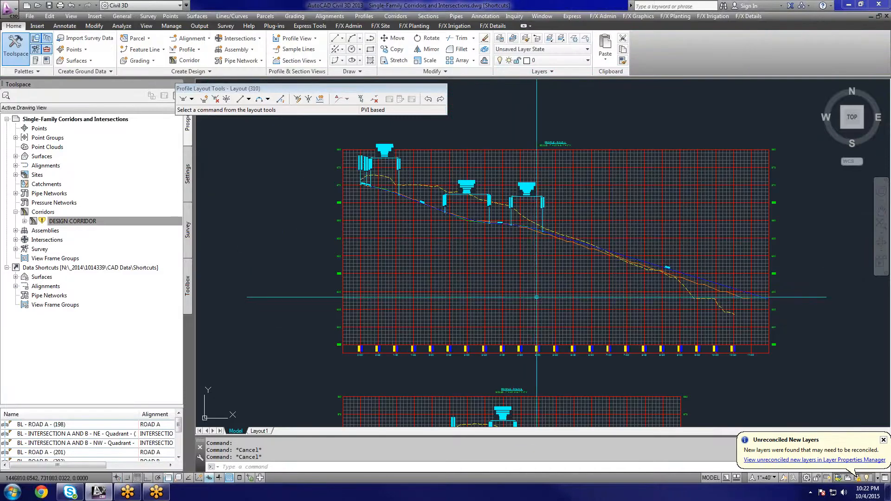
{"action": "scroll", "coordinate": [536, 297], "scroll_direction": "down", "scroll_amount": 5}
{"action": "scroll", "coordinate": [397, 321], "scroll_direction": "up", "scroll_amount": 4}
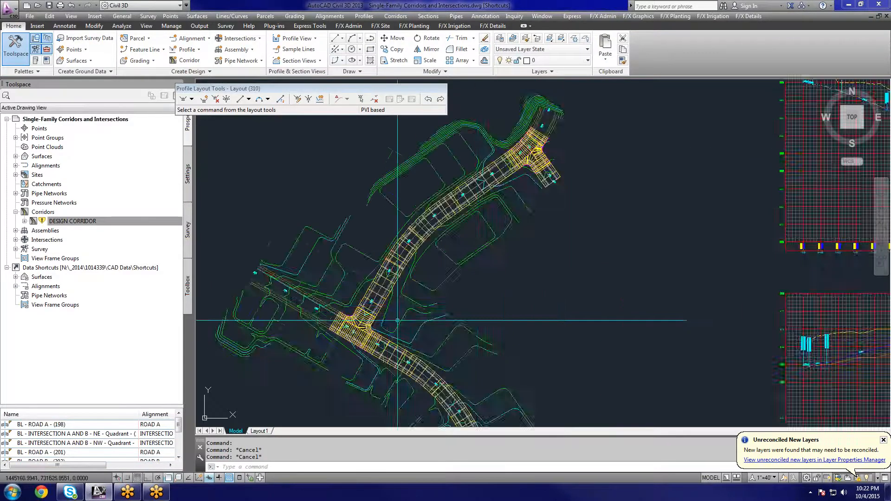
{"action": "scroll", "coordinate": [397, 320], "scroll_direction": "up", "scroll_amount": 4}
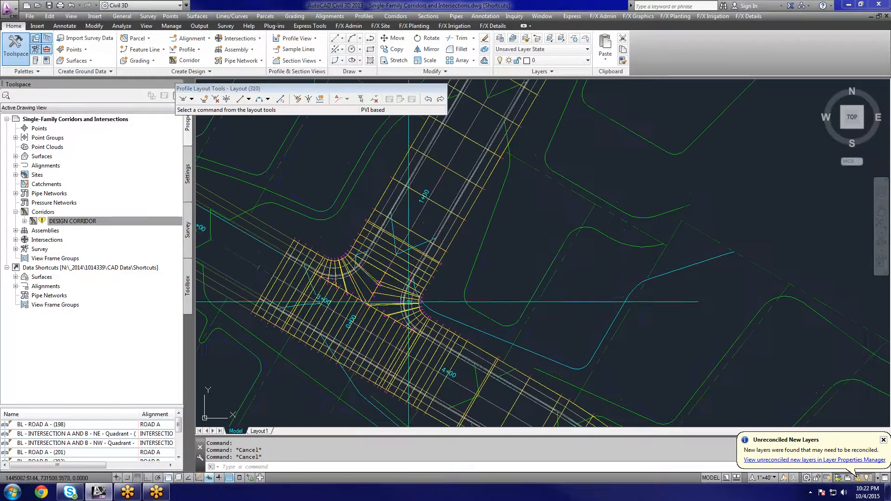
{"action": "right_click", "coordinate": [89, 221]}
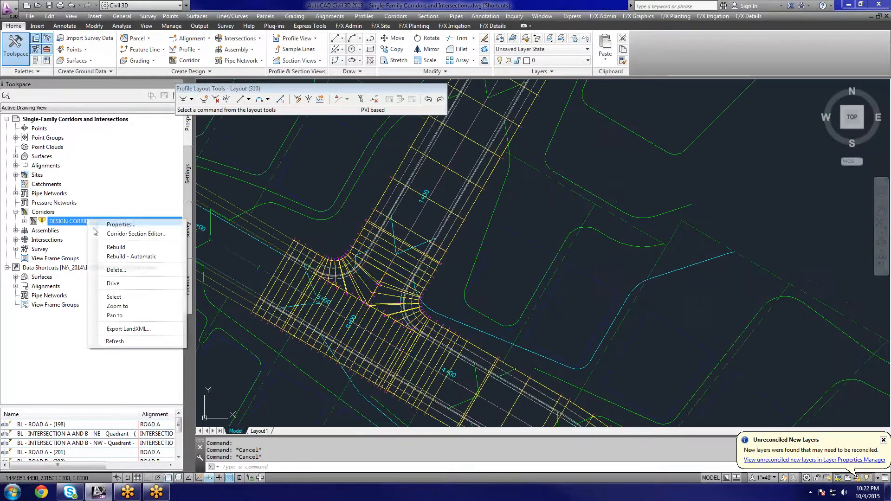
{"action": "left_click", "coordinate": [147, 225]}
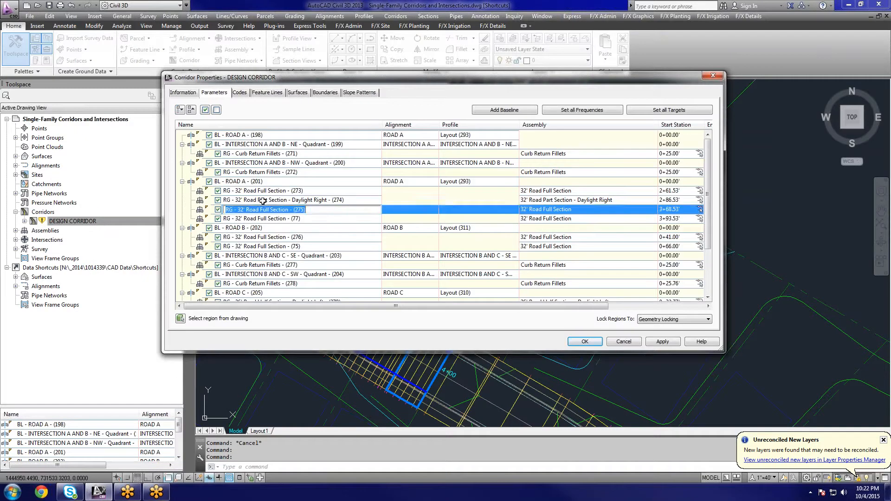
Set the NE quadrant curb return region's assembly frequency at intersection A and B to 1 ft along tangents, curves, spirals and profile curves.
{"action": "left_click", "coordinate": [269, 190]}
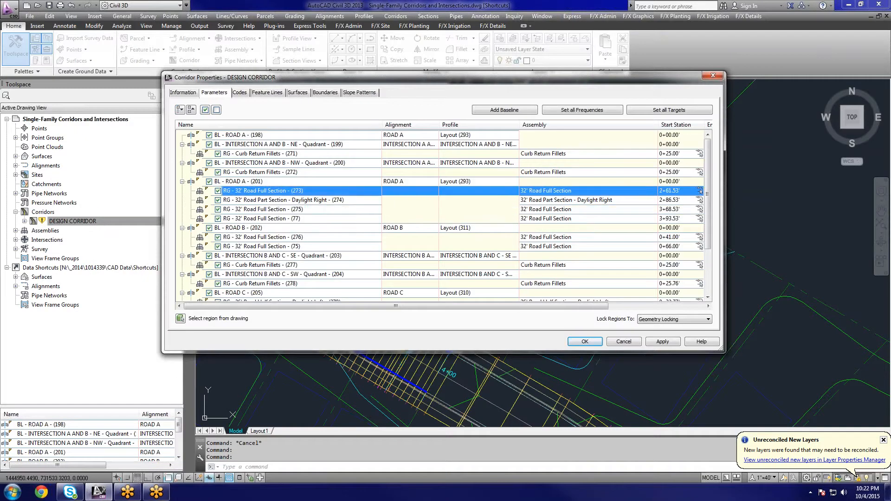
{"action": "left_click", "coordinate": [278, 154]}
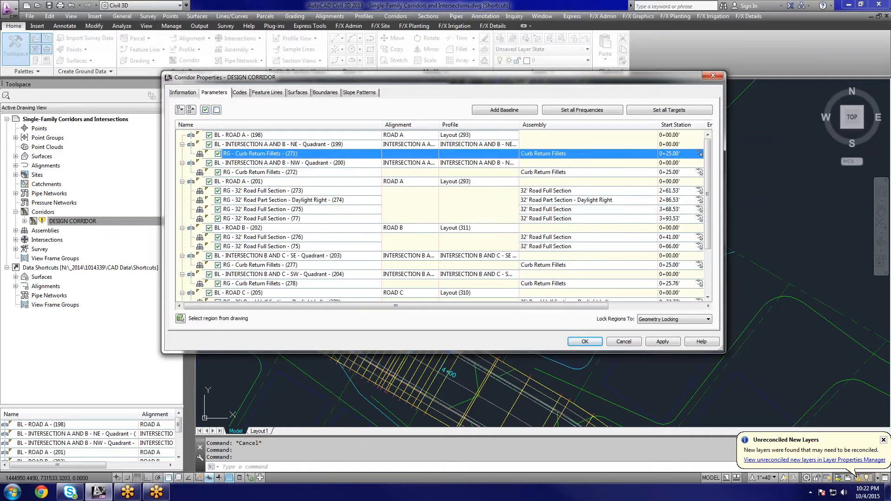
{"action": "left_click_drag", "start_coordinate": [515, 307], "coordinate": [611, 306]}
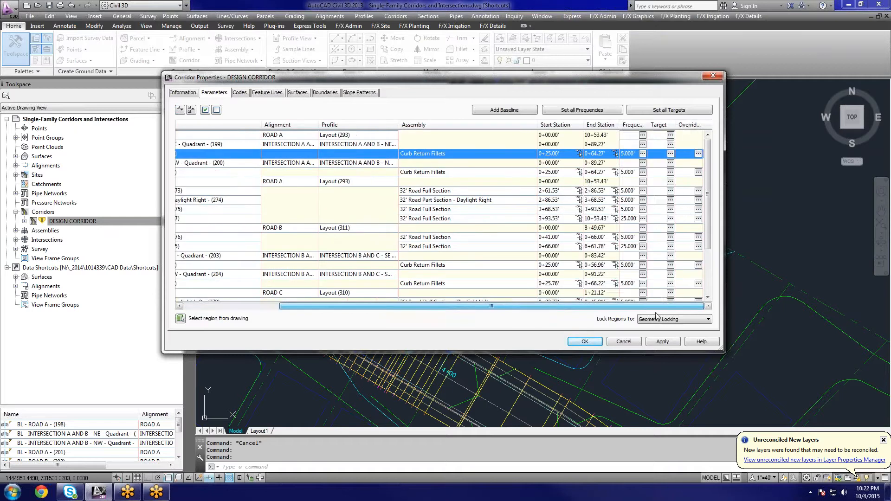
{"action": "left_click", "coordinate": [642, 154]}
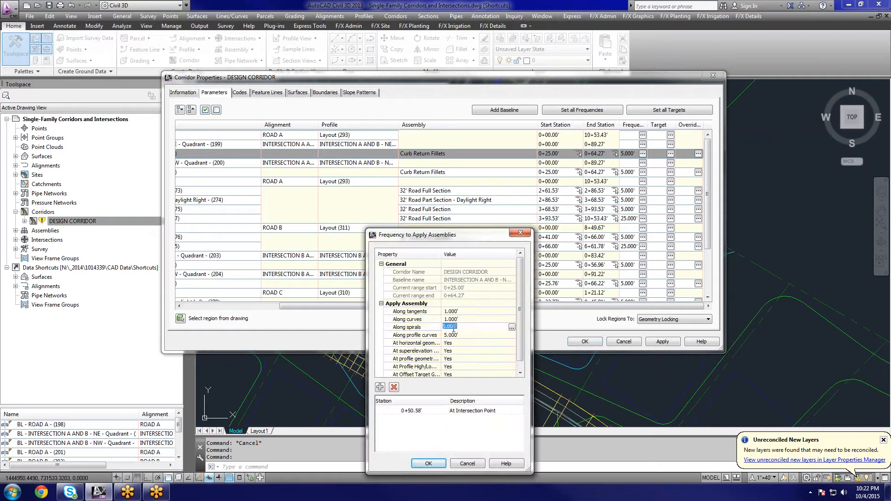
{"action": "left_click", "coordinate": [428, 463]}
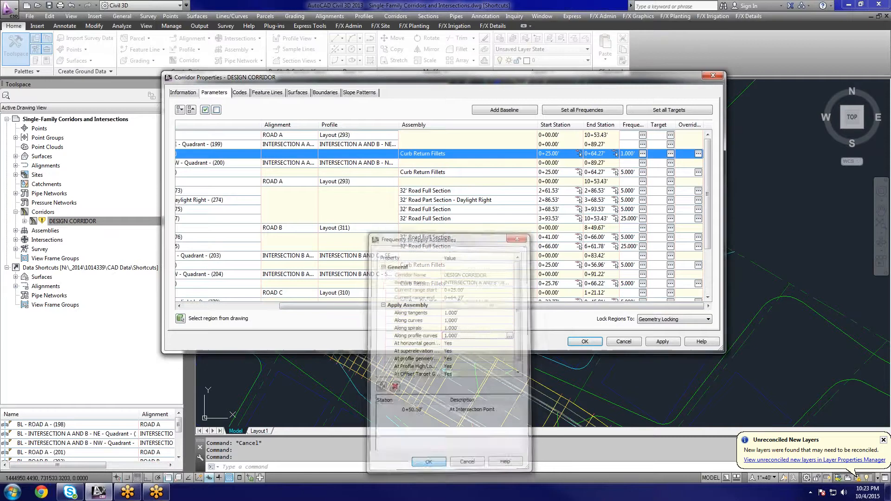
Set the NW quadrant curb return region's assembly frequency at intersection A and B to 1 ft, and apply the changes with a corridor rebuild.
{"action": "left_click", "coordinate": [642, 172]}
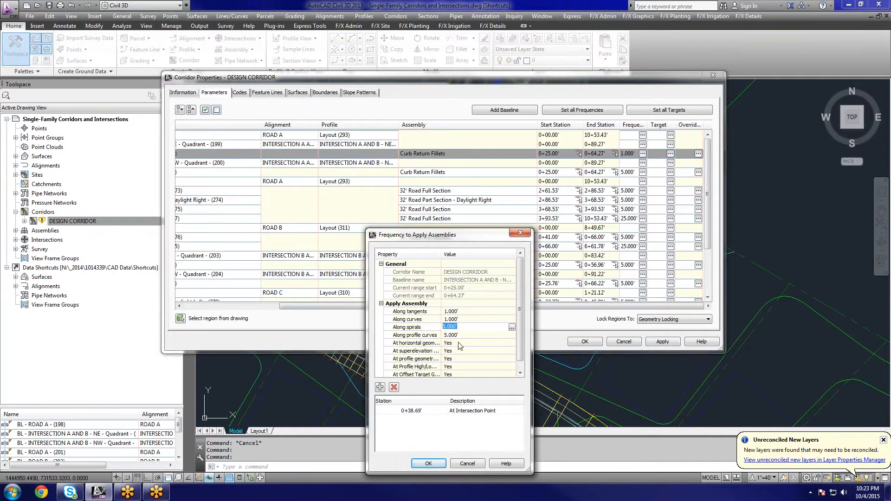
{"action": "left_click", "coordinate": [428, 462]}
{"action": "left_click_drag", "start_coordinate": [594, 306], "coordinate": [569, 306]}
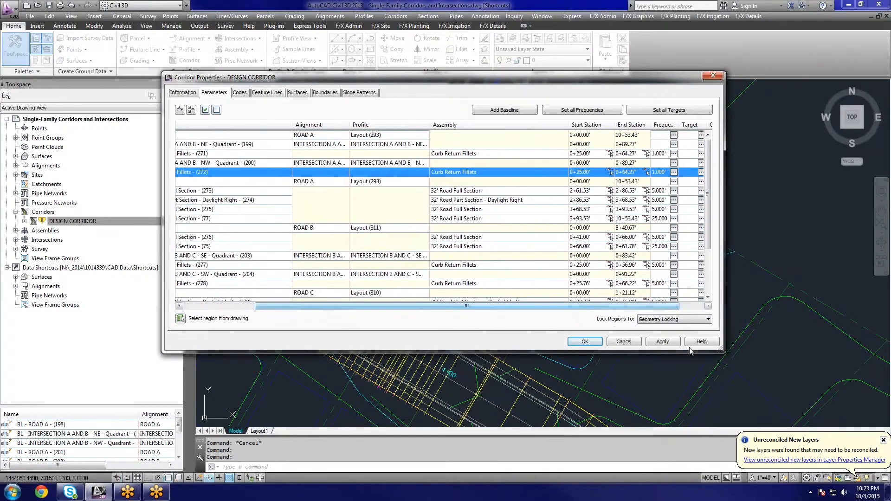
{"action": "left_click", "coordinate": [662, 341]}
{"action": "left_click", "coordinate": [432, 226]}
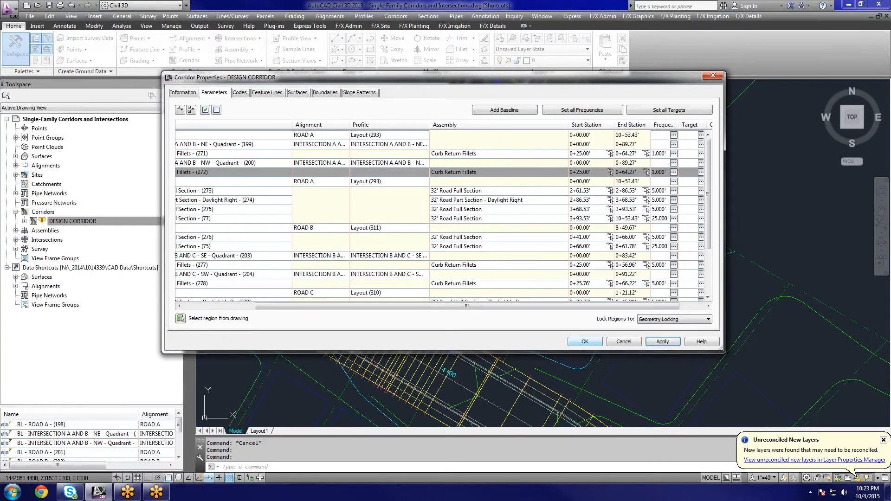
Close the corridor properties and examine the spacing of the curb return sections at the intersection of Roads A and B in plan.
{"action": "left_click", "coordinate": [585, 342]}
{"action": "scroll", "coordinate": [401, 312], "scroll_direction": "up", "scroll_amount": 7}
{"action": "left_click", "coordinate": [461, 326]}
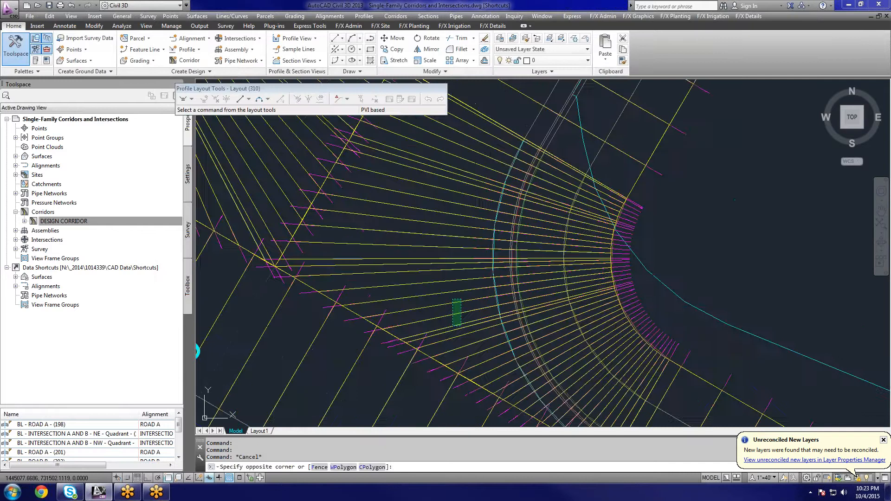
{"action": "left_click", "coordinate": [453, 299]}
{"action": "scroll", "coordinate": [455, 303], "scroll_direction": "down", "scroll_amount": 6}
{"action": "scroll", "coordinate": [426, 287], "scroll_direction": "up", "scroll_amount": 4}
{"action": "key", "text": "Escape"}
{"action": "middle_click_drag", "start_coordinate": [378, 243], "coordinate": [425, 288]}
{"action": "middle_click_drag", "start_coordinate": [357, 231], "coordinate": [440, 271]}
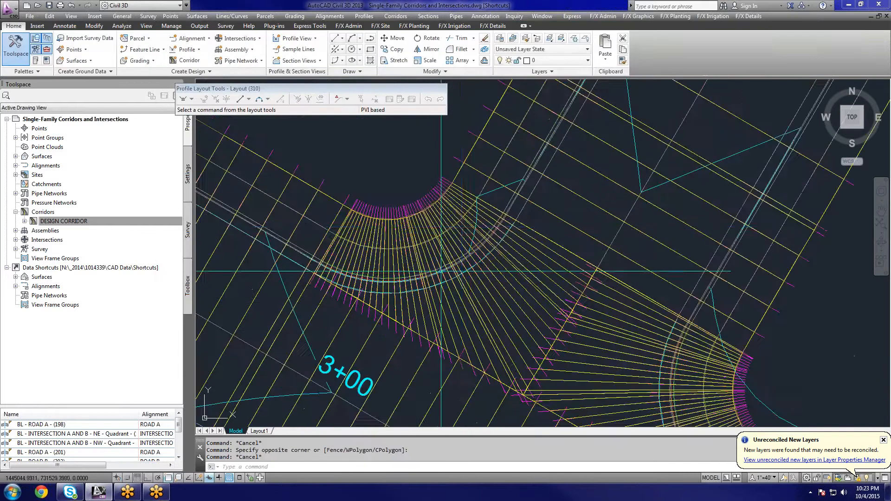
{"action": "scroll", "coordinate": [420, 227], "scroll_direction": "down", "scroll_amount": 2}
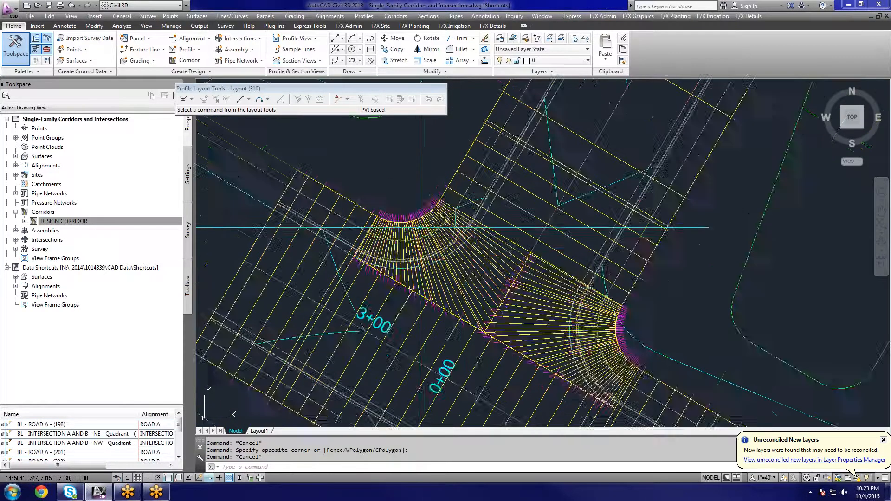
{"action": "scroll", "coordinate": [419, 227], "scroll_direction": "down", "scroll_amount": 2}
{"action": "scroll", "coordinate": [418, 219], "scroll_direction": "up", "scroll_amount": 4}
{"action": "scroll", "coordinate": [418, 218], "scroll_direction": "down", "scroll_amount": 4}
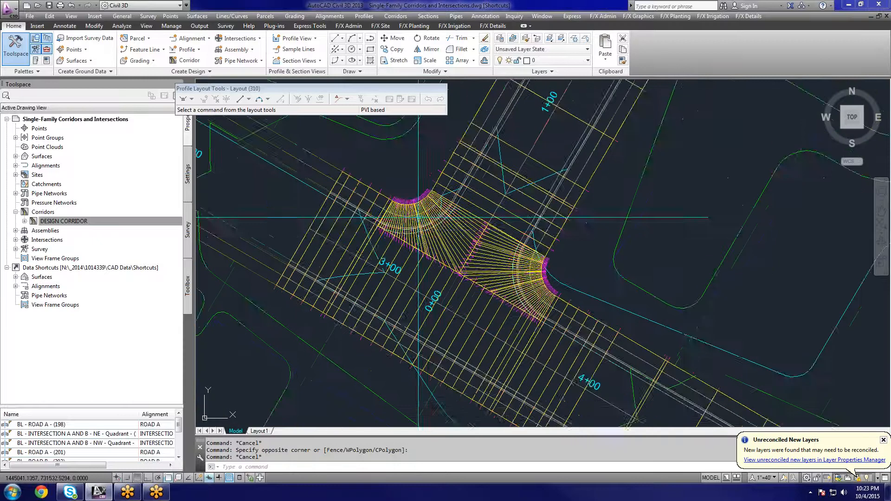
{"action": "scroll", "coordinate": [487, 244], "scroll_direction": "up", "scroll_amount": 2}
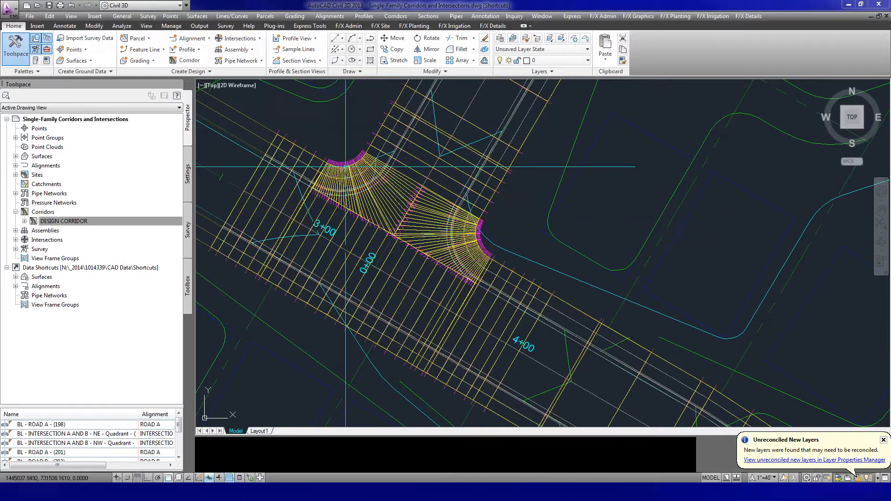
Go to the intersection of Roads B and C in plan and open the properties of DESIGN CORRIDOR.
{"action": "scroll", "coordinate": [477, 251], "scroll_direction": "down", "scroll_amount": 6}
{"action": "scroll", "coordinate": [598, 148], "scroll_direction": "up", "scroll_amount": 8}
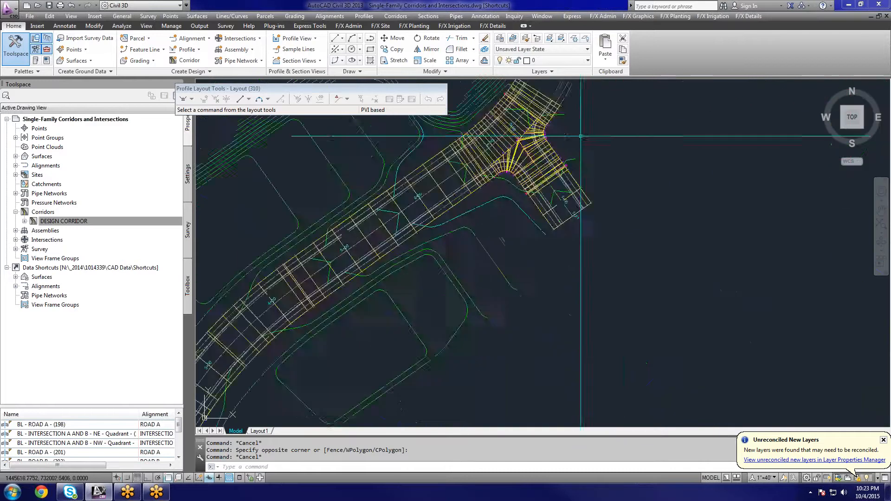
{"action": "left_click", "coordinate": [85, 221]}
{"action": "right_click", "coordinate": [86, 225]}
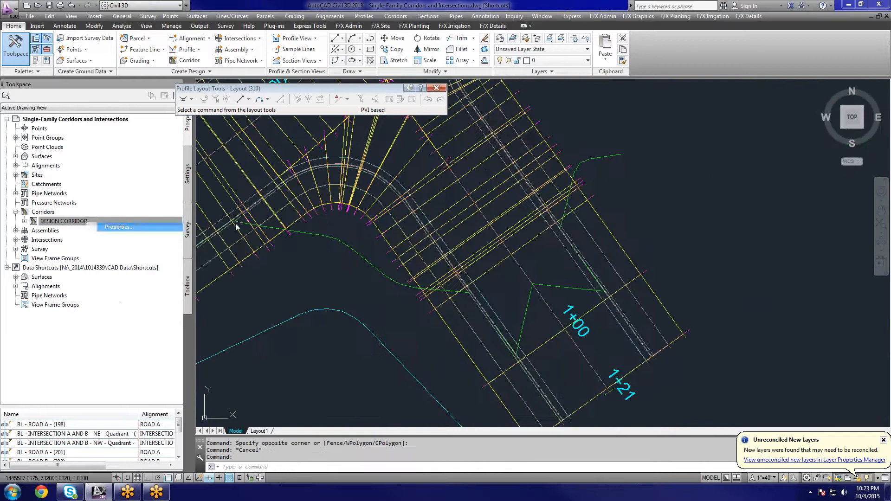
{"action": "left_click", "coordinate": [105, 228]}
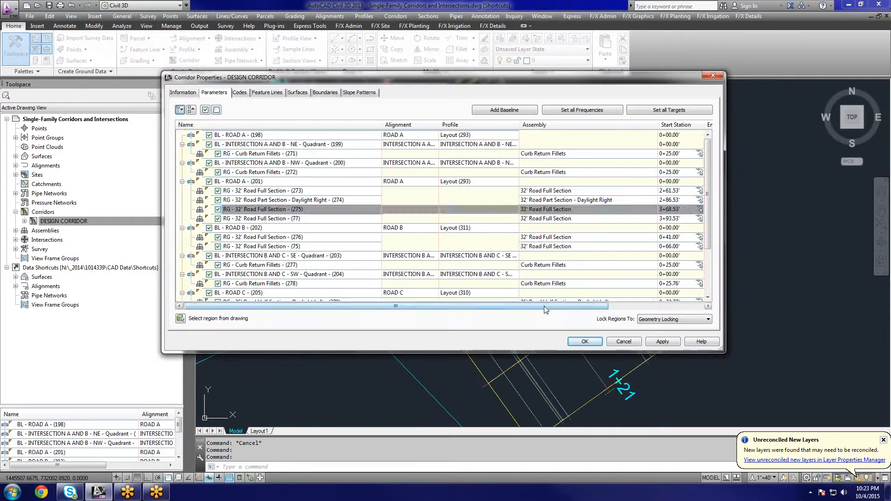
Set the SE quadrant curb return region's assembly frequency at intersection B and C to 1 ft along tangents, curves, spirals and profile curves.
{"action": "left_click_drag", "start_coordinate": [545, 307], "coordinate": [634, 307]}
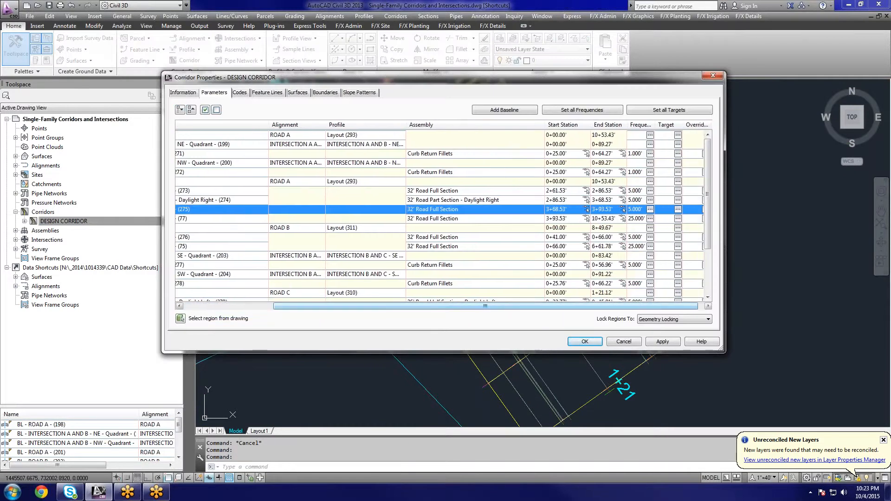
{"action": "left_click", "coordinate": [650, 264]}
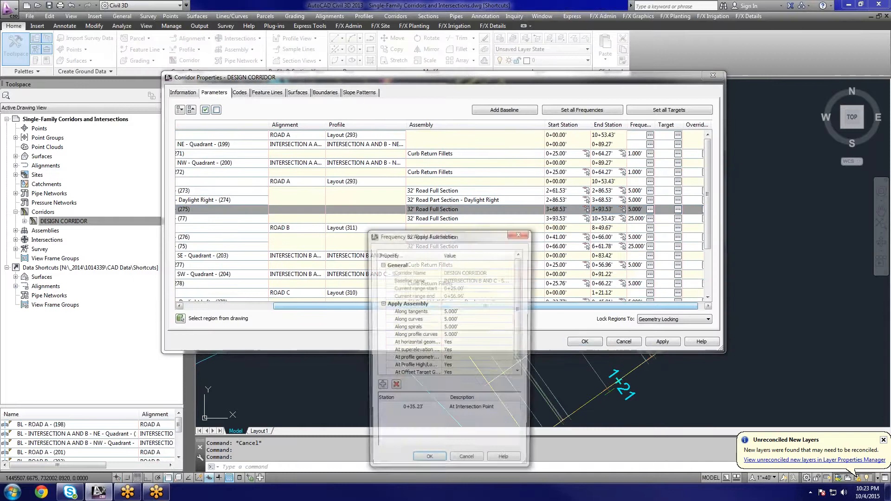
{"action": "left_click", "coordinate": [449, 311]}
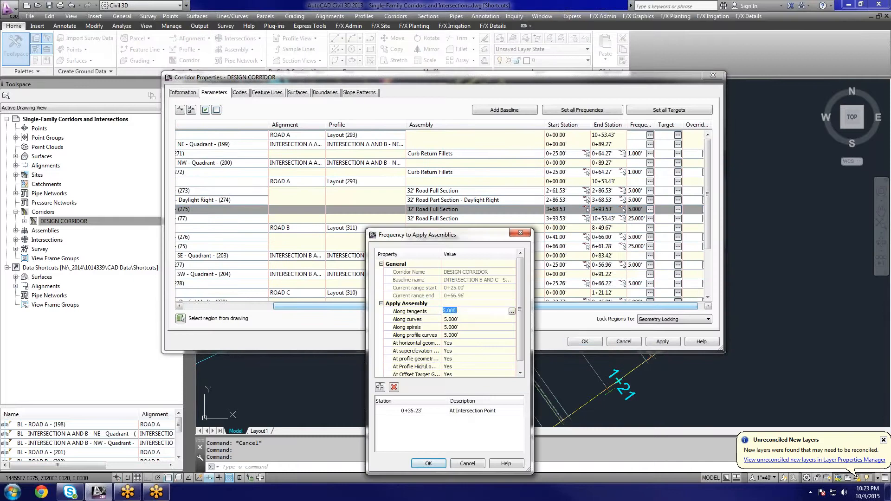
{"action": "left_click", "coordinate": [458, 319]}
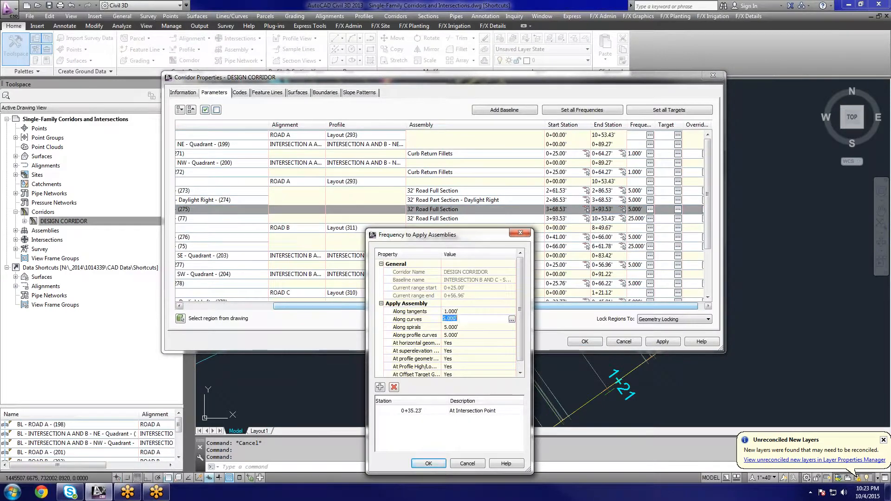
{"action": "key", "text": "Return"}
{"action": "left_click", "coordinate": [462, 327]}
{"action": "type", "text": "1"}
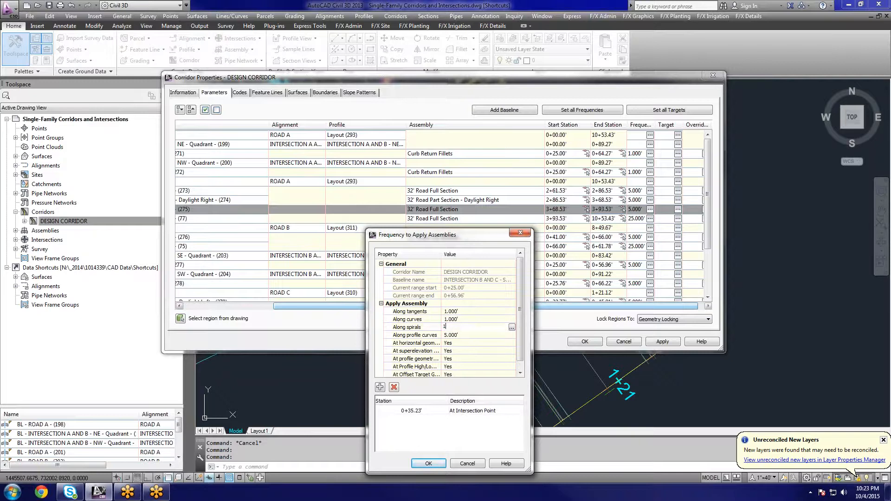
{"action": "key", "text": "Return"}
{"action": "left_click", "coordinate": [463, 335]}
{"action": "type", "text": "1"}
{"action": "left_click", "coordinate": [428, 464]}
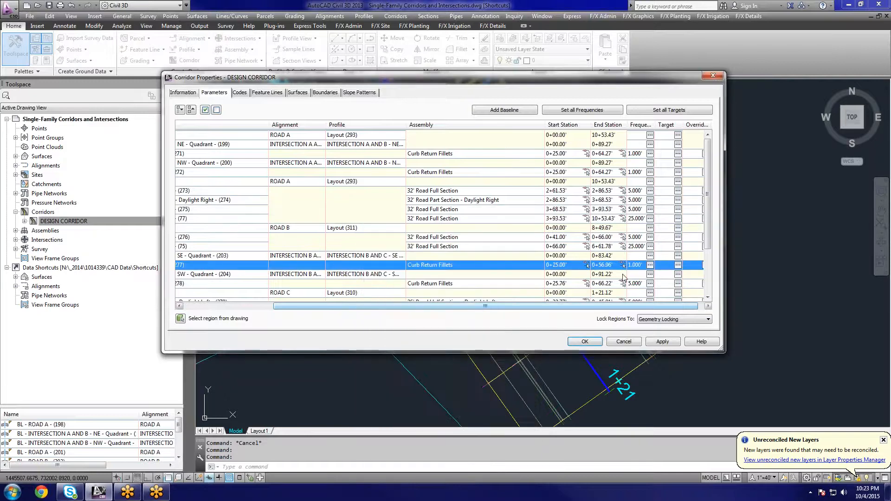
Set the SW quadrant curb return region's assembly frequency at intersection B and C to 1 ft along tangents, curves, spirals and profile curves.
{"action": "left_click", "coordinate": [650, 283]}
{"action": "left_click", "coordinate": [471, 312]}
{"action": "type", "text": "1"}
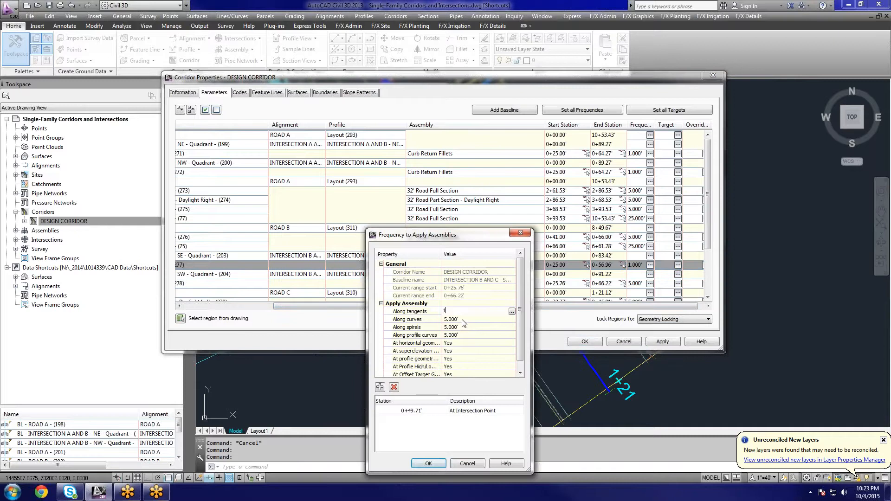
{"action": "key", "text": "Return"}
{"action": "left_click", "coordinate": [463, 319]}
{"action": "type", "text": "1"}
{"action": "key", "text": "Return"}
{"action": "left_click", "coordinate": [458, 327]}
{"action": "type", "text": "1"}
{"action": "key", "text": "Return"}
{"action": "left_click", "coordinate": [458, 334]}
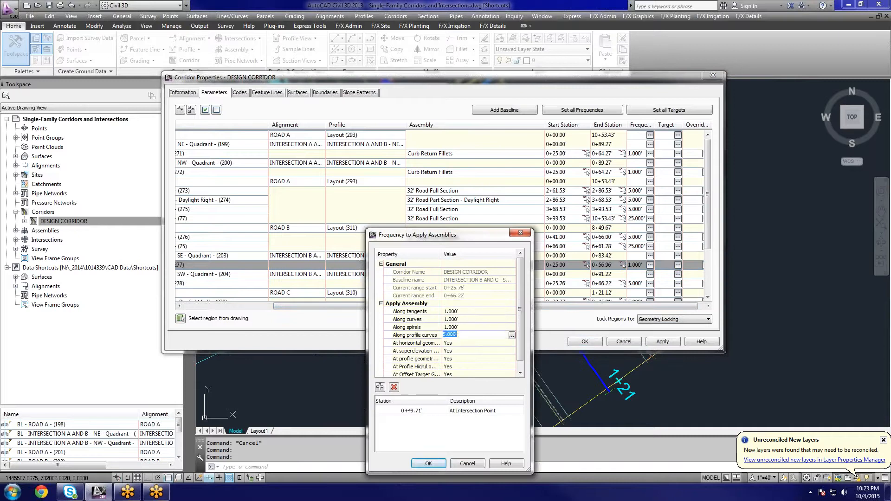
{"action": "left_click", "coordinate": [416, 463]}
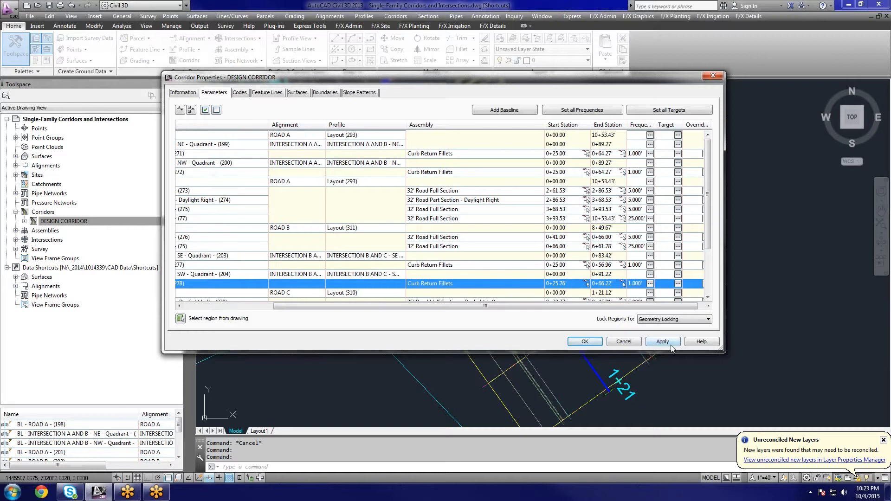
Apply the frequency changes with a corridor rebuild and check the curb returns at the intersection of Roads B and C.
{"action": "left_click", "coordinate": [667, 342]}
{"action": "key", "text": "Return"}
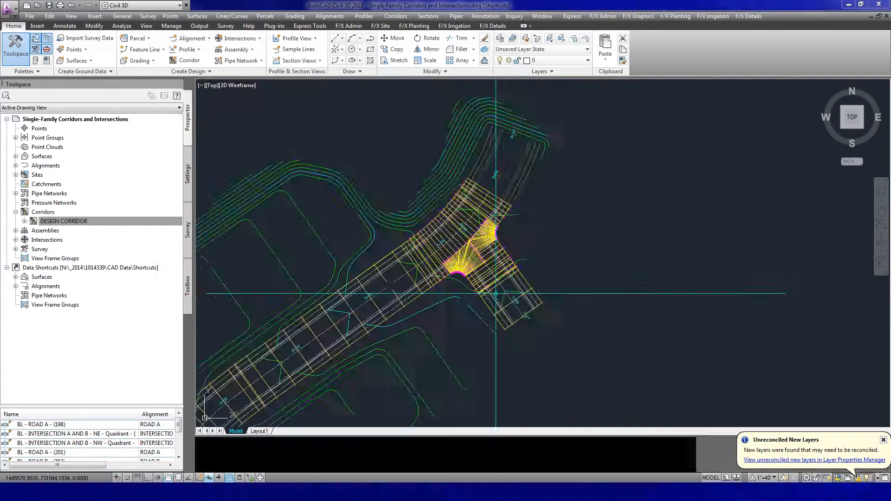
{"action": "scroll", "coordinate": [553, 257], "scroll_direction": "up", "scroll_amount": 5}
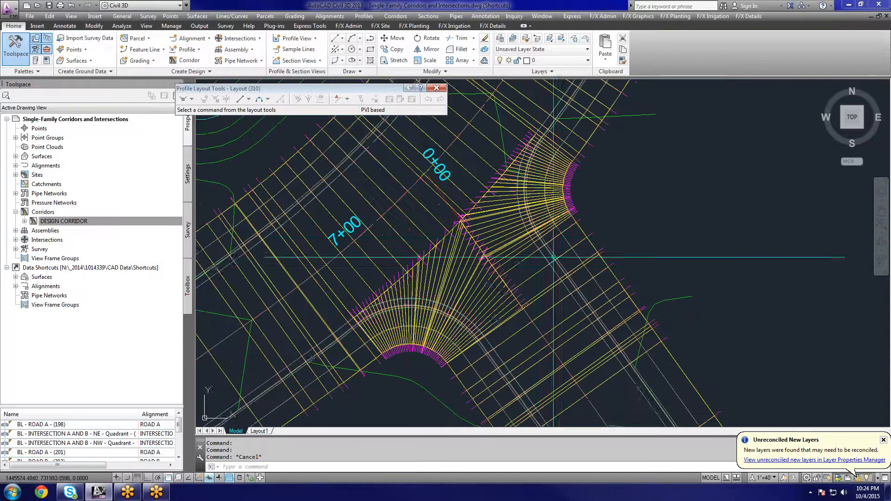
{"action": "scroll", "coordinate": [552, 258], "scroll_direction": "up", "scroll_amount": 2}
{"action": "key", "text": "Escape"}
{"action": "left_click", "coordinate": [541, 273]}
{"action": "scroll", "coordinate": [537, 274], "scroll_direction": "down", "scroll_amount": 2}
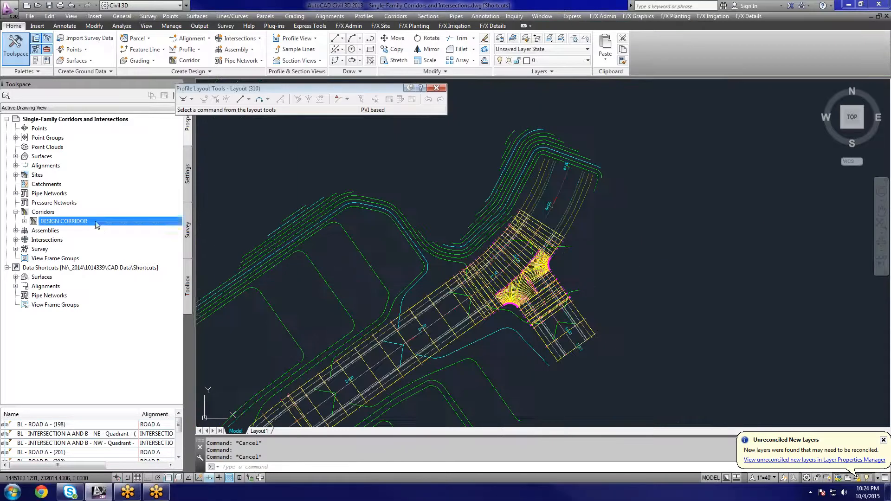
Reopen the properties of DESIGN CORRIDOR and create a new corridor surface.
{"action": "right_click", "coordinate": [96, 222]}
{"action": "key", "text": "Escape"}
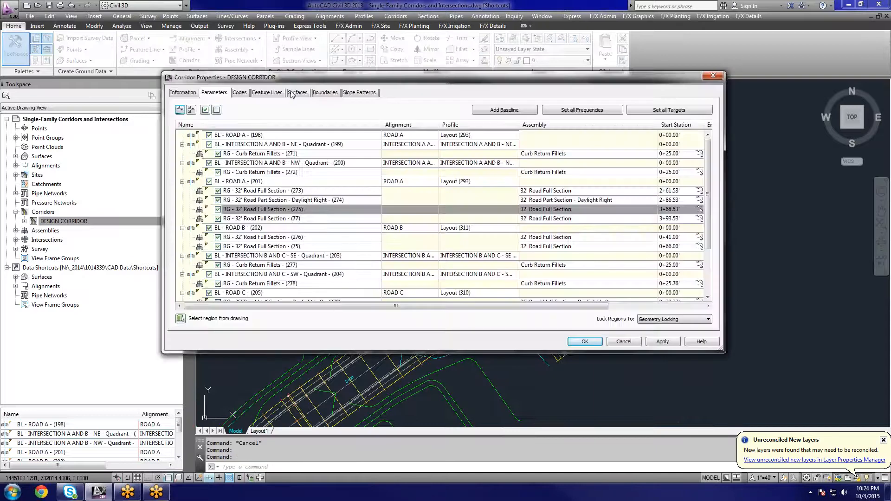
{"action": "left_click", "coordinate": [296, 93]}
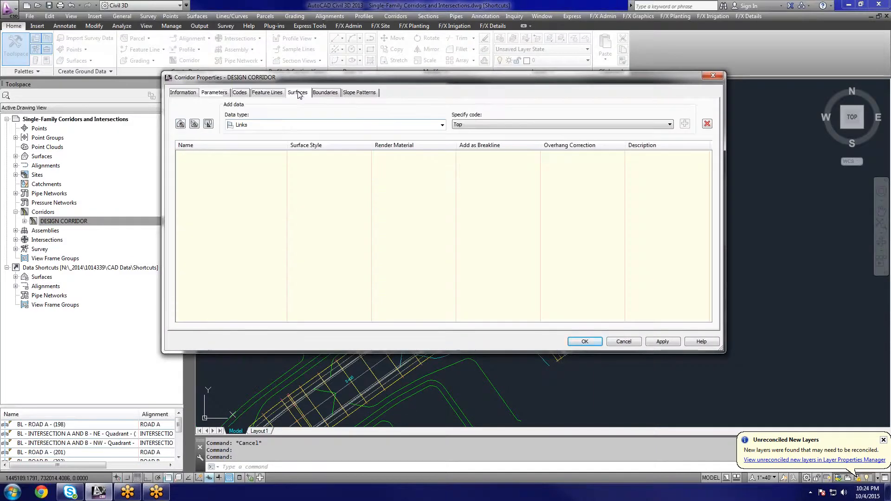
{"action": "left_click", "coordinate": [181, 124]}
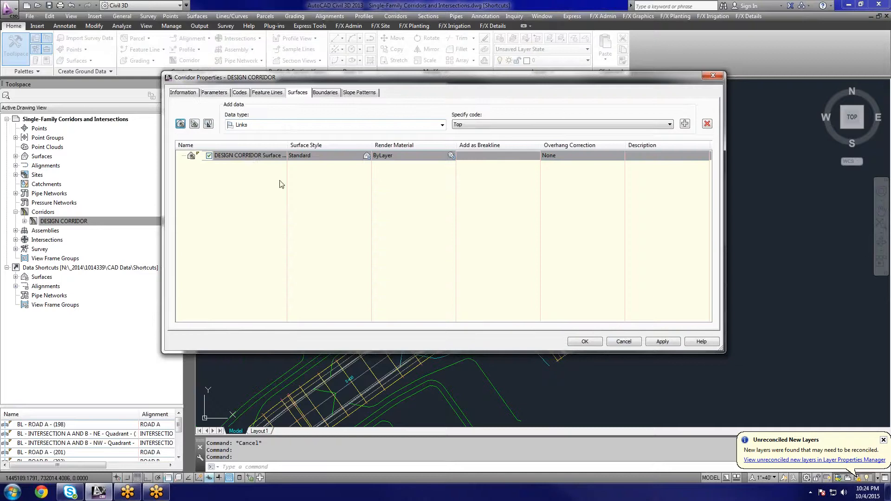
Rename the new corridor surface as DESIGN CORRIDOR.
{"action": "left_click", "coordinate": [248, 156]}
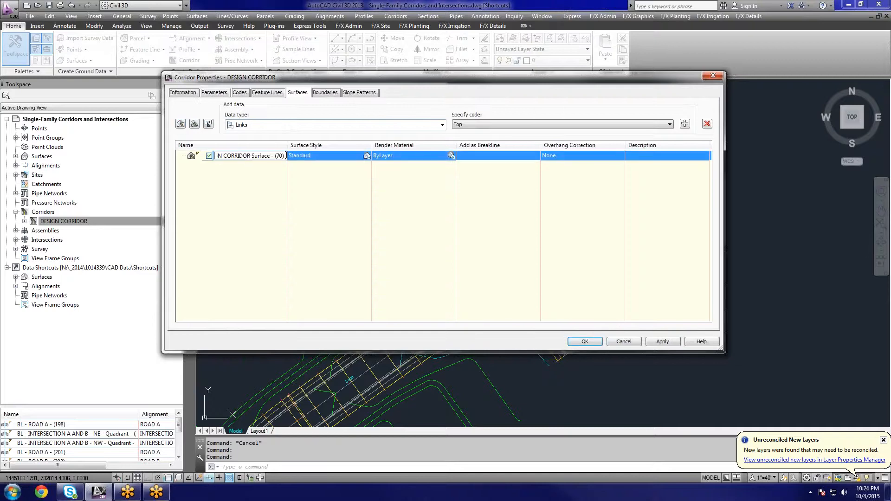
{"action": "key", "text": "Return"}
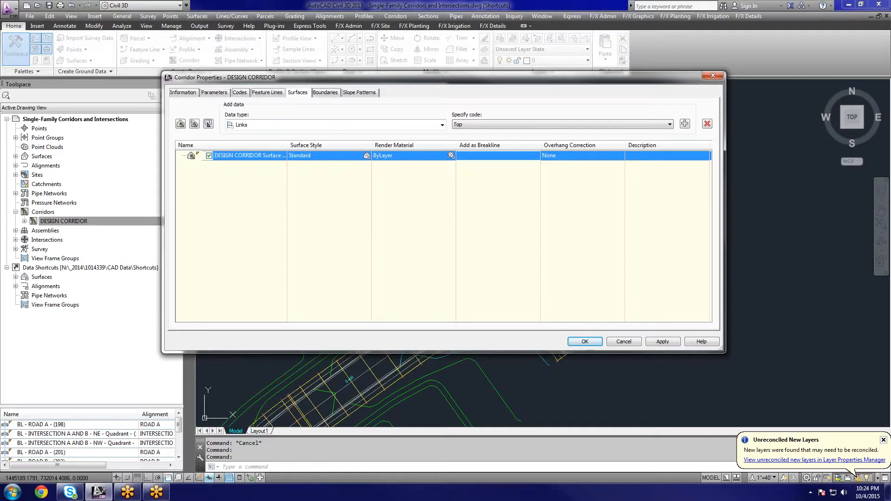
{"action": "left_click", "coordinate": [272, 156]}
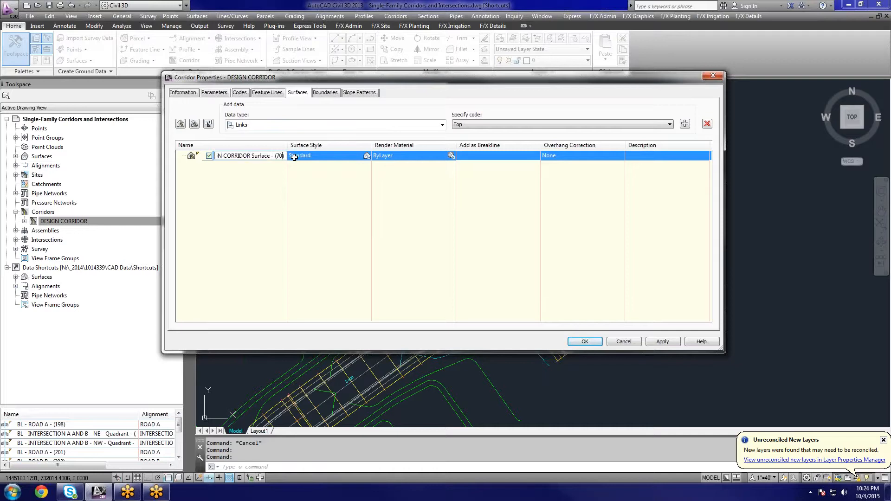
{"action": "key", "text": "BackSpace"}
{"action": "key", "text": "BackSpace"}
{"action": "key", "text": "BackSpace"}
{"action": "key", "text": "BackSpace"}
{"action": "key", "text": "BackSpace"}
{"action": "key", "text": "BackSpace"}
{"action": "key", "text": "BackSpace"}
{"action": "key", "text": "BackSpace"}
{"action": "key", "text": "BackSpace"}
{"action": "key", "text": "BackSpace"}
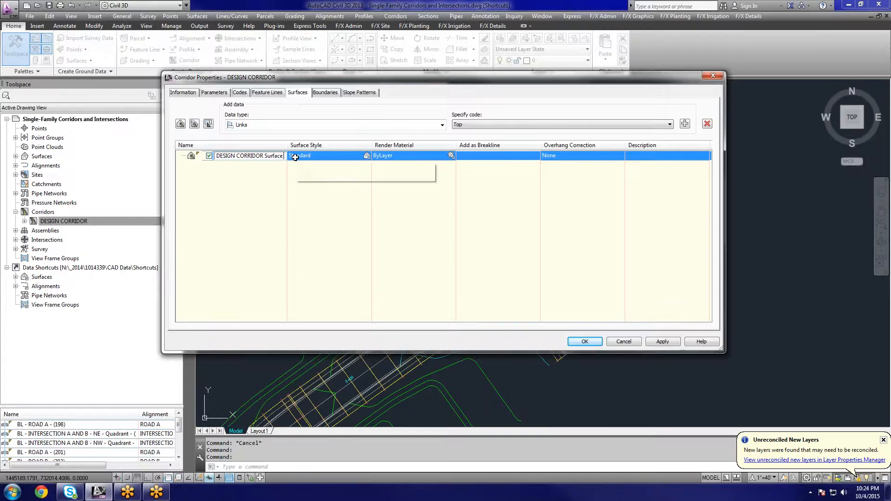
{"action": "key", "text": "Return"}
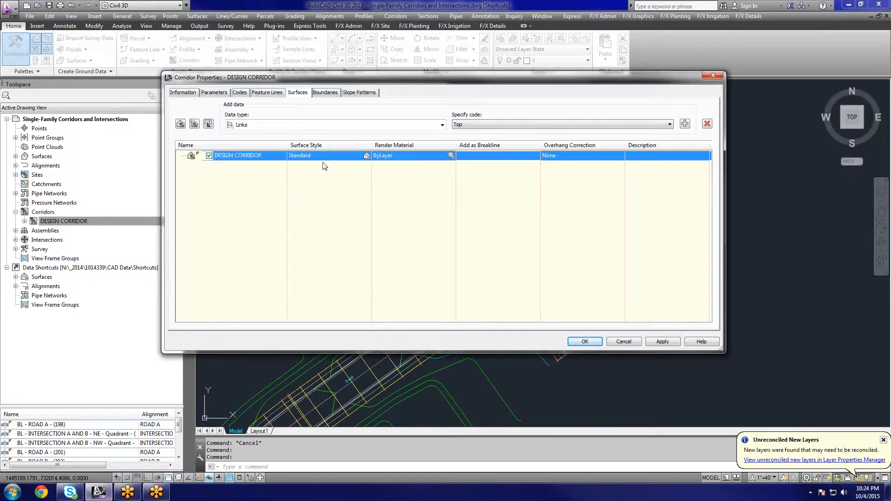
Assign the Civil Surface style to the DESIGN CORRIDOR surface and add the Top links as its data.
{"action": "left_click", "coordinate": [366, 156]}
{"action": "left_click", "coordinate": [640, 183]}
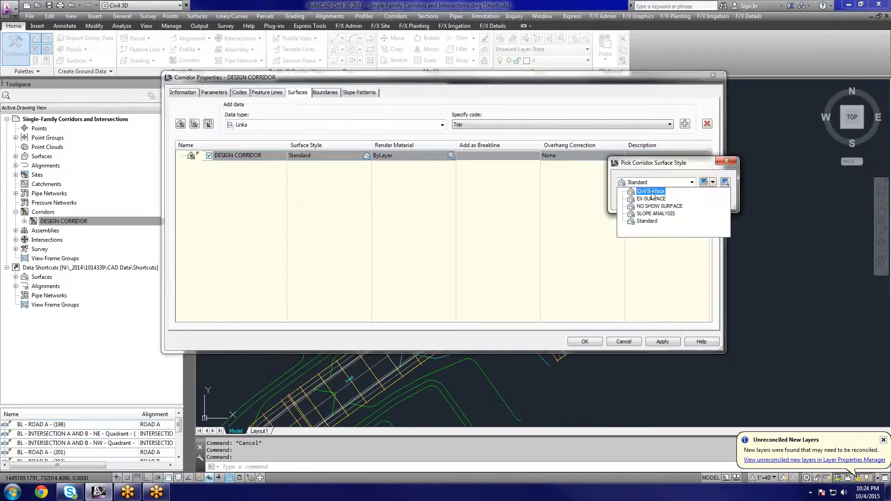
{"action": "left_click", "coordinate": [640, 192]}
{"action": "left_click", "coordinate": [634, 199]}
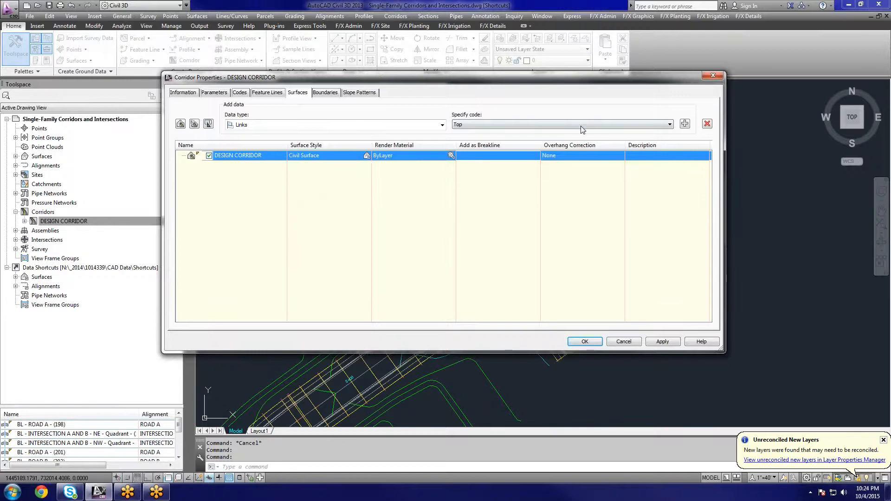
{"action": "left_click", "coordinate": [684, 124]}
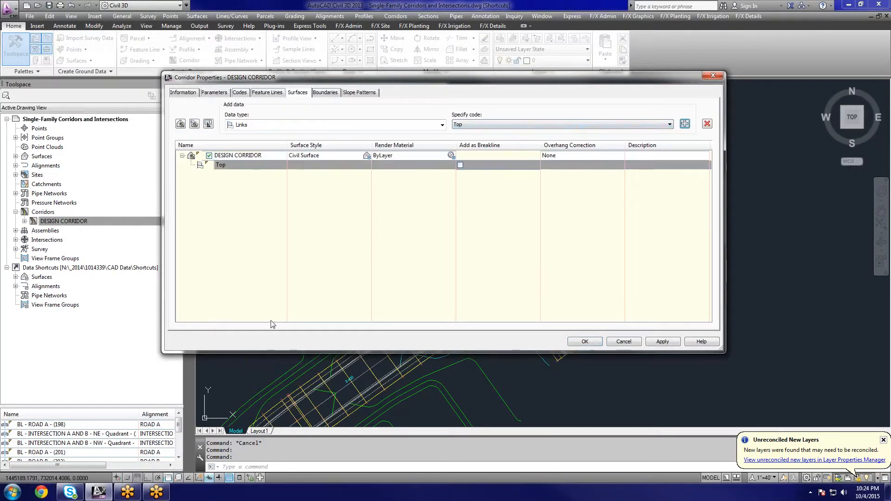
Add a Corridor Shrinkwrap outside boundary to the DESIGN CORRIDOR surface and apply it with a corridor rebuild.
{"action": "left_click", "coordinate": [325, 92]}
{"action": "left_click", "coordinate": [216, 119]}
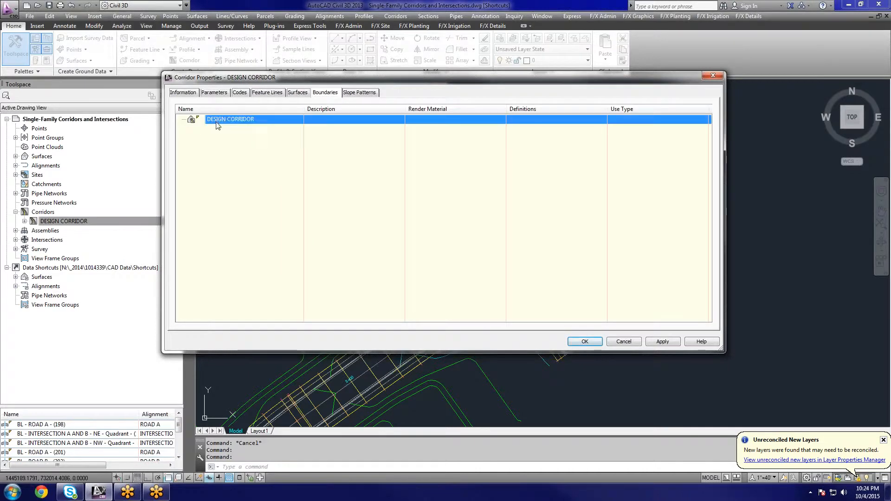
{"action": "right_click", "coordinate": [217, 121]}
{"action": "left_click", "coordinate": [278, 128]}
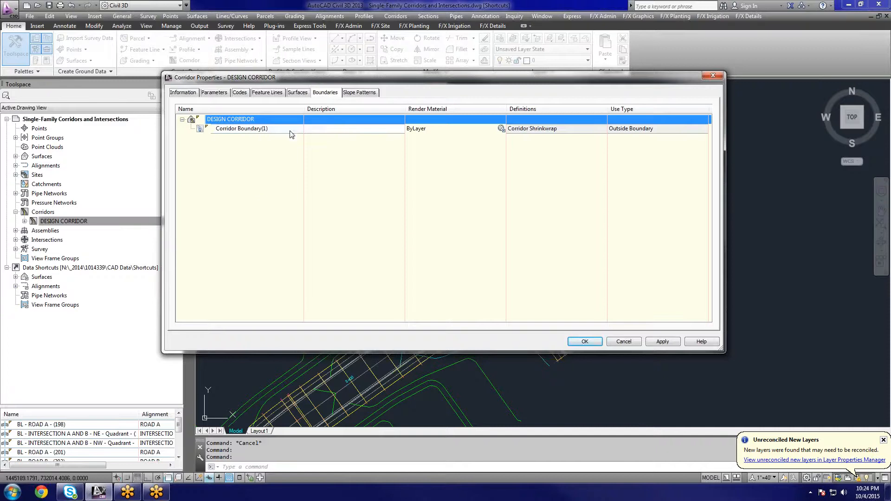
{"action": "left_click", "coordinate": [662, 342]}
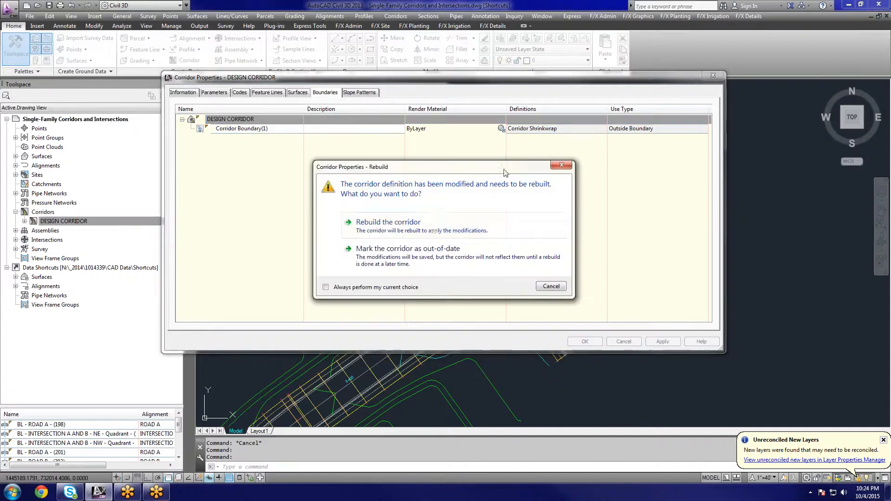
{"action": "left_click", "coordinate": [432, 222]}
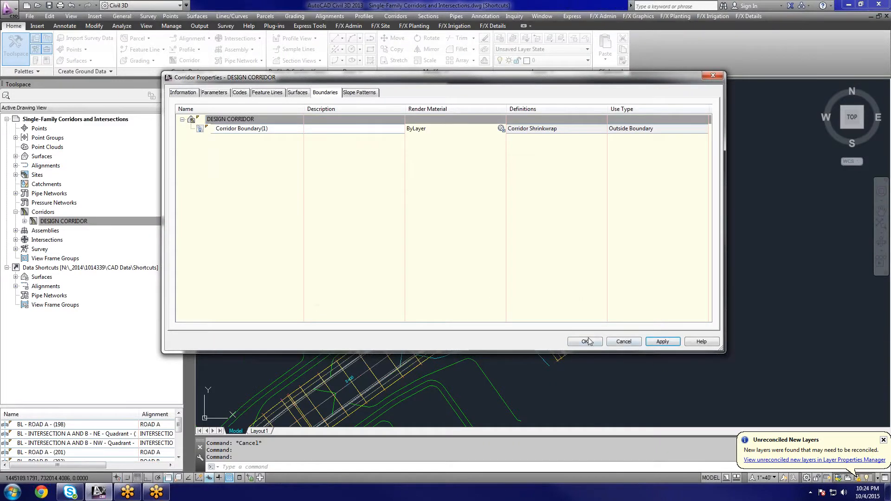
Accept the corridor properties and inspect the resulting surface contours along the roads and intersections in plan.
{"action": "left_click", "coordinate": [584, 341]}
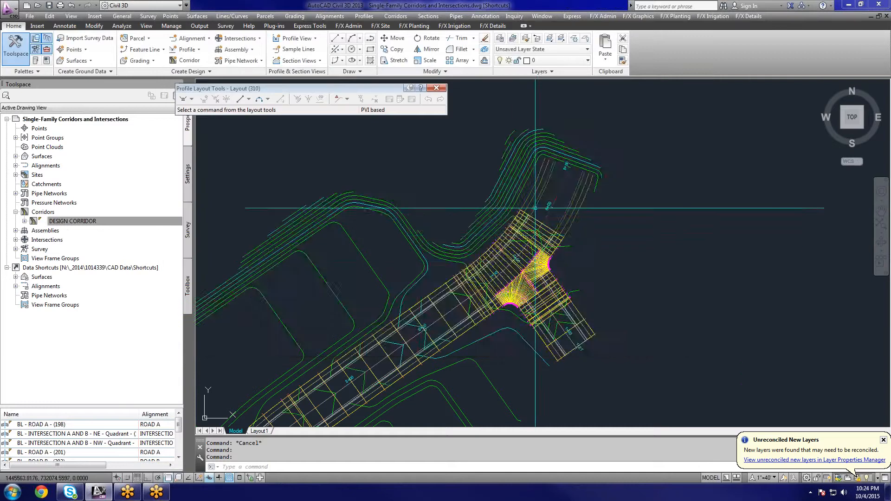
{"action": "scroll", "coordinate": [515, 255], "scroll_direction": "up", "scroll_amount": 10}
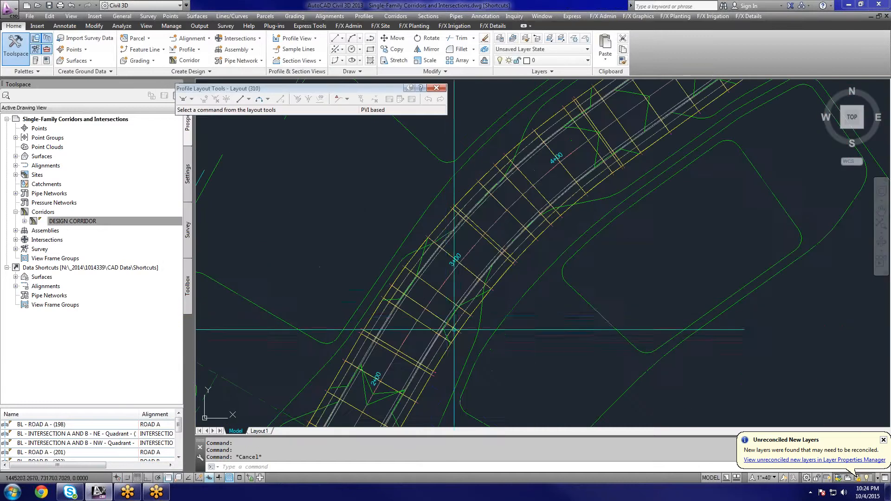
{"action": "scroll", "coordinate": [561, 221], "scroll_direction": "down", "scroll_amount": 5}
{"action": "scroll", "coordinate": [598, 186], "scroll_direction": "up", "scroll_amount": 5}
{"action": "middle_click_drag", "start_coordinate": [598, 186], "coordinate": [483, 297]}
{"action": "left_click", "coordinate": [499, 248]}
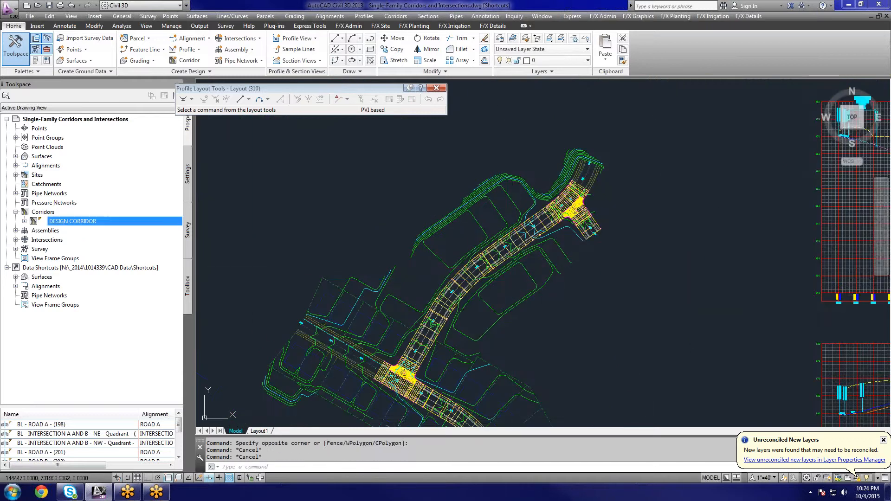
Find the DESIGN CORRIDOR surface among the drawing's surfaces and select it in the model.
{"action": "left_click", "coordinate": [16, 156]}
{"action": "left_click", "coordinate": [73, 174]}
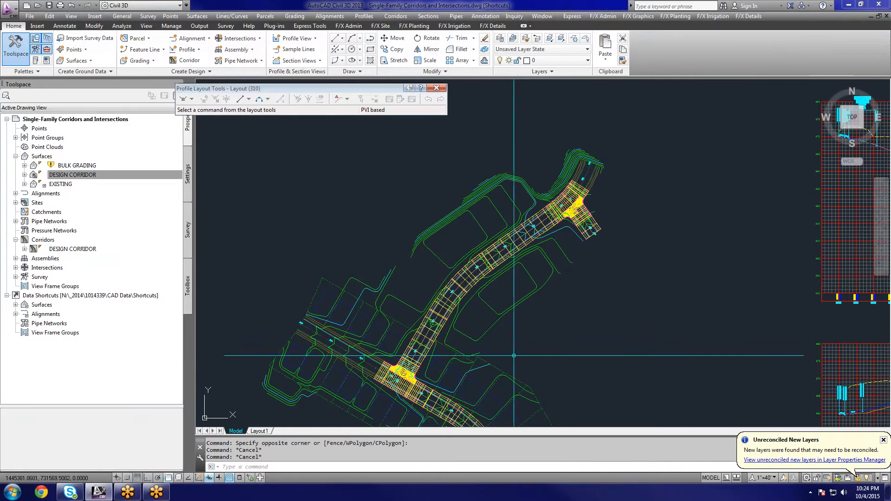
{"action": "middle_click_drag", "start_coordinate": [514, 356], "coordinate": [441, 132]}
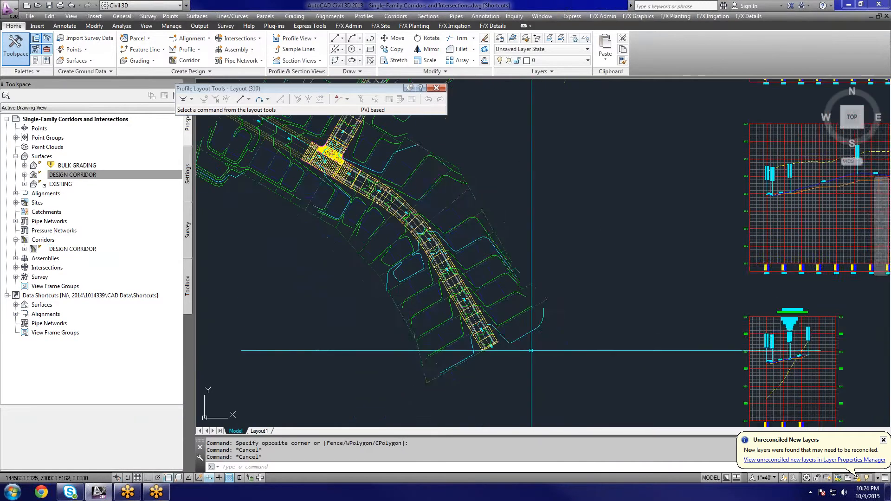
{"action": "scroll", "coordinate": [531, 350], "scroll_direction": "up", "scroll_amount": 6}
{"action": "scroll", "coordinate": [412, 320], "scroll_direction": "down", "scroll_amount": 8}
{"action": "scroll", "coordinate": [295, 169], "scroll_direction": "up", "scroll_amount": 4}
{"action": "mouse_move", "coordinate": [310, 201]}
{"action": "middle_mouse_down"}
{"action": "mouse_move", "coordinate": [347, 229]}
{"action": "mouse_move", "coordinate": [400, 221]}
{"action": "mouse_move", "coordinate": [402, 231]}
{"action": "middle_mouse_up"}
{"action": "right_click", "coordinate": [80, 176]}
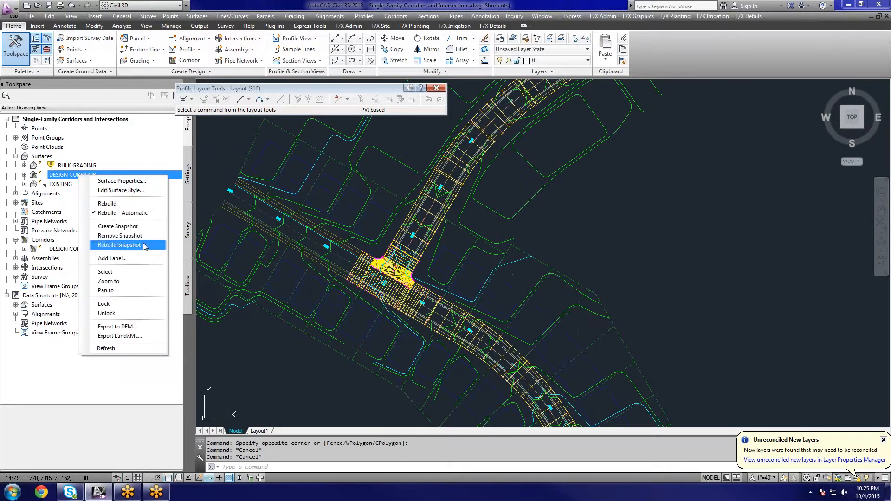
{"action": "left_click", "coordinate": [131, 277]}
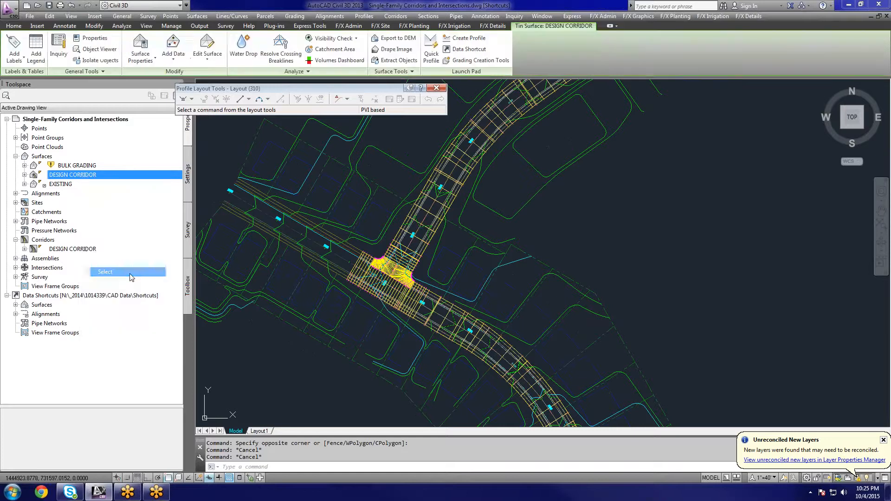
Open the selected DESIGN CORRIDOR surface in the Object Viewer.
{"action": "right_click", "coordinate": [560, 230]}
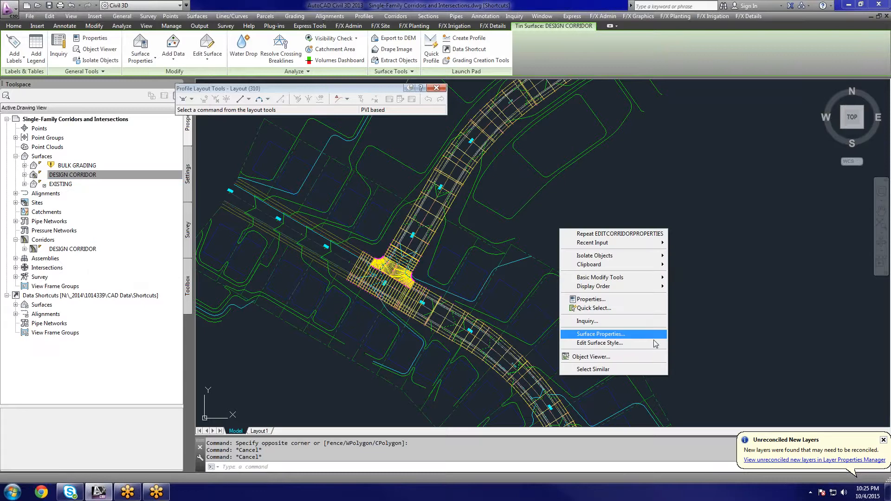
{"action": "left_click", "coordinate": [626, 356]}
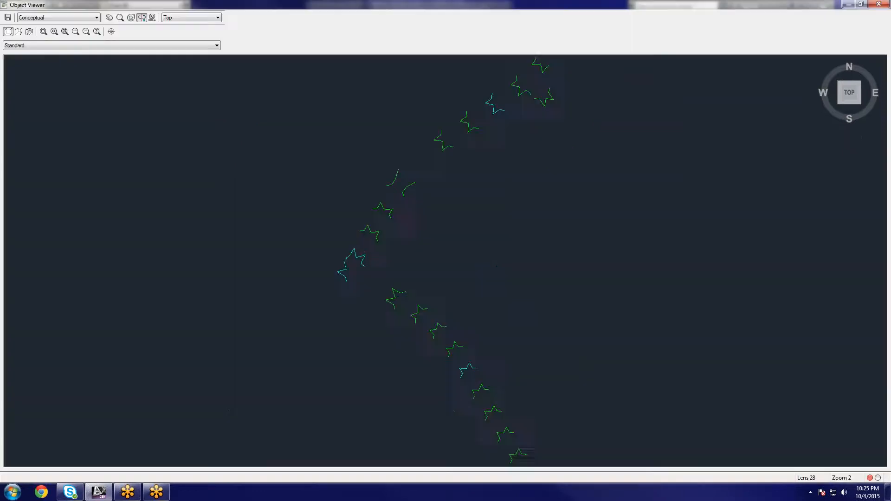
{"action": "scroll", "coordinate": [468, 196], "scroll_direction": "down", "scroll_amount": 2}
{"action": "scroll", "coordinate": [481, 228], "scroll_direction": "up", "scroll_amount": 1}
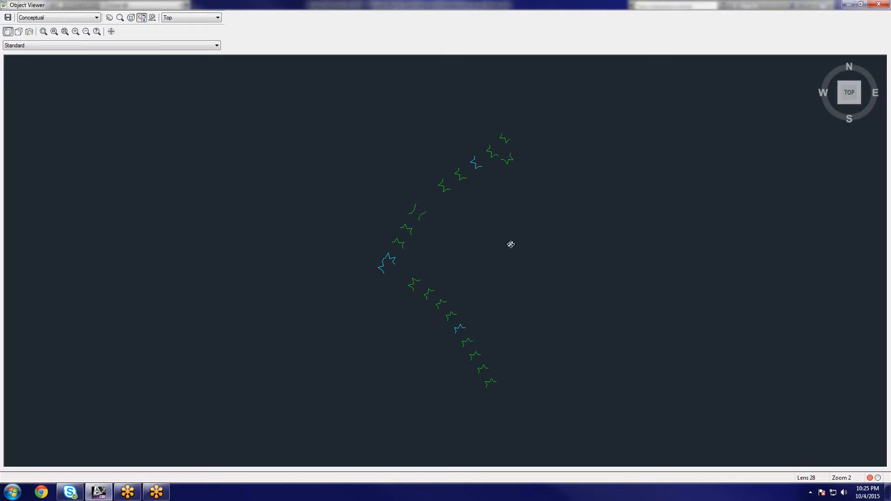
Examine the DESIGN CORRIDOR surface in 3D, focusing on the southwestern T-intersection and its curb returns.
{"action": "left_click_drag", "start_coordinate": [496, 249], "coordinate": [425, 268]}
{"action": "scroll", "coordinate": [425, 268], "scroll_direction": "up", "scroll_amount": 5}
{"action": "middle_click_drag", "start_coordinate": [105, 315], "coordinate": [242, 308]}
{"action": "scroll", "coordinate": [118, 315], "scroll_direction": "down", "scroll_amount": 1}
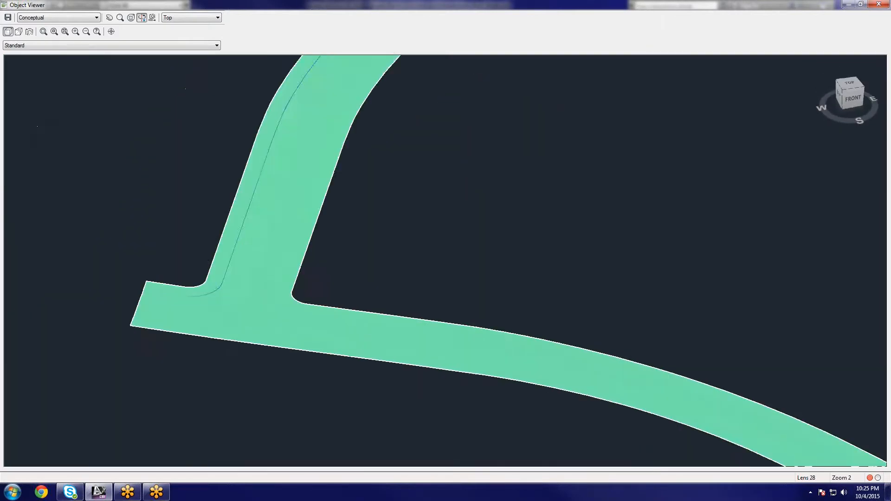
{"action": "scroll", "coordinate": [243, 307], "scroll_direction": "up", "scroll_amount": 2}
{"action": "scroll", "coordinate": [432, 277], "scroll_direction": "down", "scroll_amount": 6}
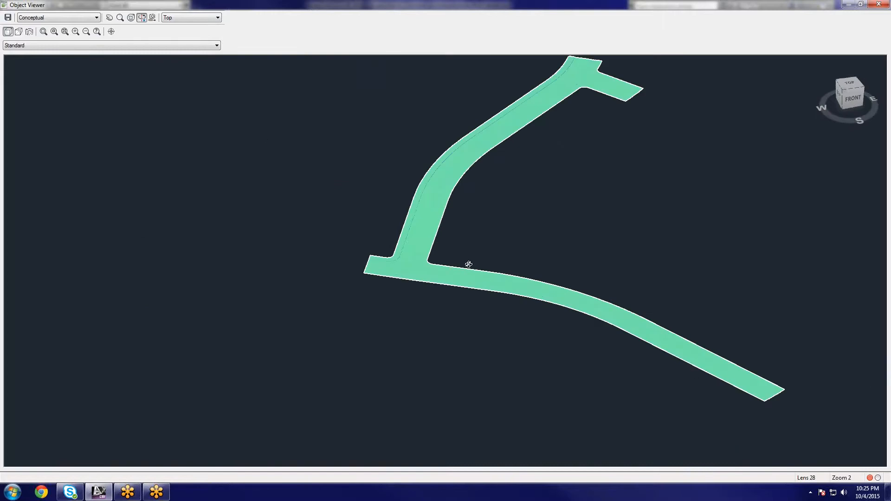
{"action": "scroll", "coordinate": [464, 265], "scroll_direction": "up", "scroll_amount": 3}
{"action": "scroll", "coordinate": [364, 244], "scroll_direction": "up", "scroll_amount": 3}
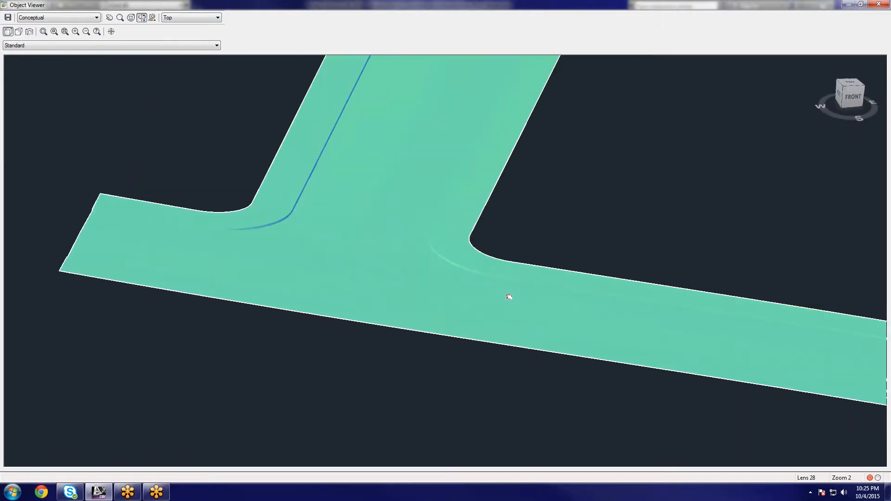
{"action": "middle_click_drag", "start_coordinate": [509, 296], "coordinate": [542, 302]}
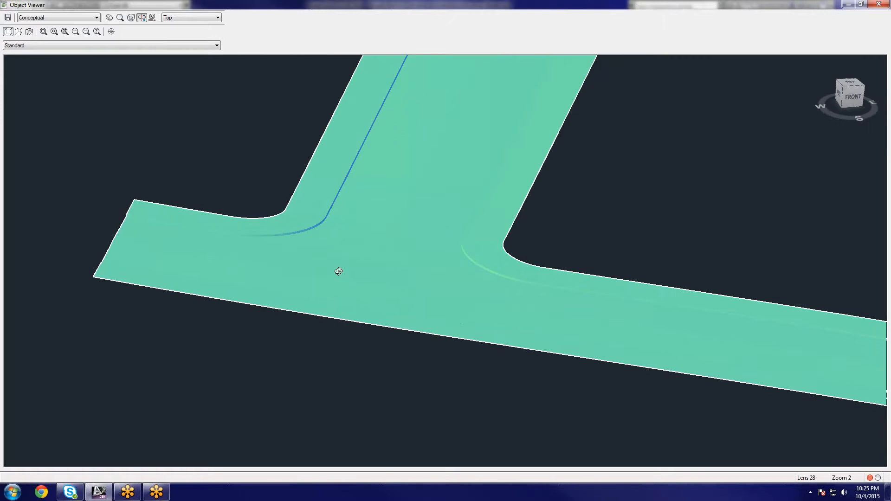
Examine the surface's curved road stretch and the northeastern T-intersection in 3D from oblique angles.
{"action": "left_click_drag", "start_coordinate": [338, 271], "coordinate": [420, 289]}
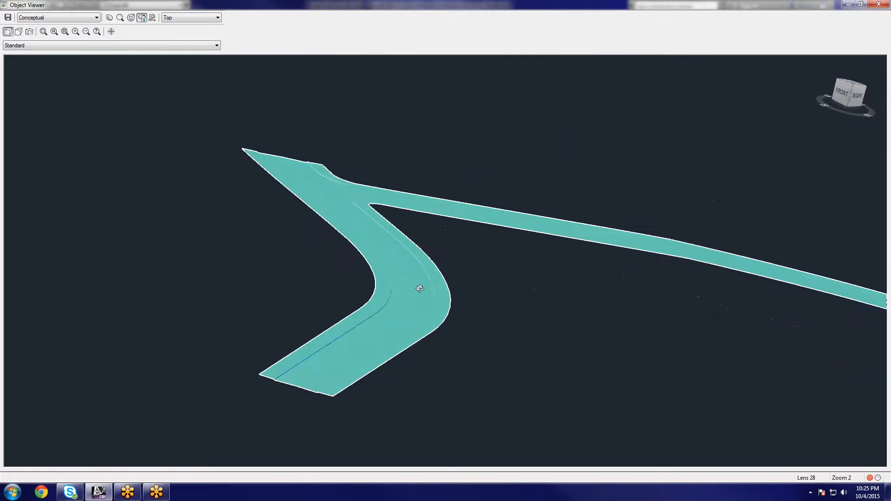
{"action": "scroll", "coordinate": [427, 271], "scroll_direction": "up", "scroll_amount": 4}
{"action": "middle_click_drag", "start_coordinate": [272, 303], "coordinate": [476, 375]}
{"action": "scroll", "coordinate": [476, 376], "scroll_direction": "down", "scroll_amount": 1}
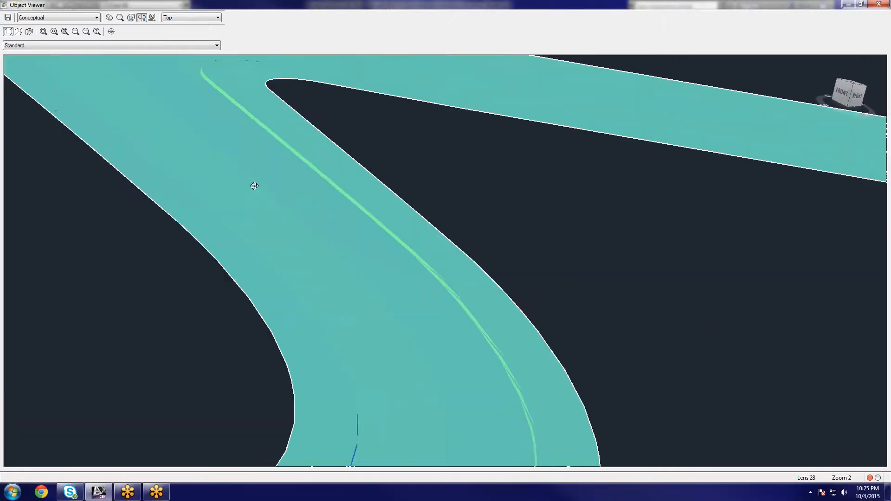
{"action": "middle_click_drag", "start_coordinate": [254, 186], "coordinate": [378, 379]}
{"action": "left_click_drag", "start_coordinate": [377, 378], "coordinate": [562, 320]}
{"action": "left_click_drag", "start_coordinate": [650, 247], "coordinate": [548, 209]}
{"action": "middle_click_drag", "start_coordinate": [751, 125], "coordinate": [264, 266]}
{"action": "middle_click_drag", "start_coordinate": [569, 167], "coordinate": [400, 264]}
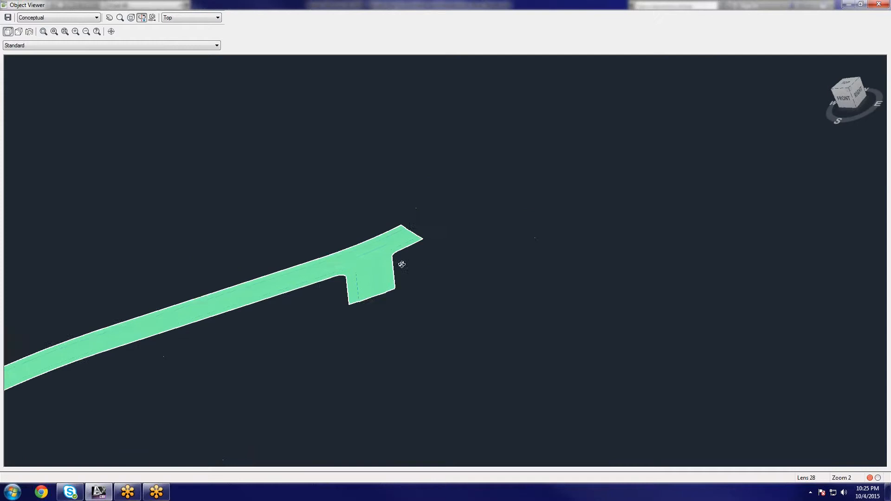
{"action": "scroll", "coordinate": [397, 266], "scroll_direction": "up", "scroll_amount": 2}
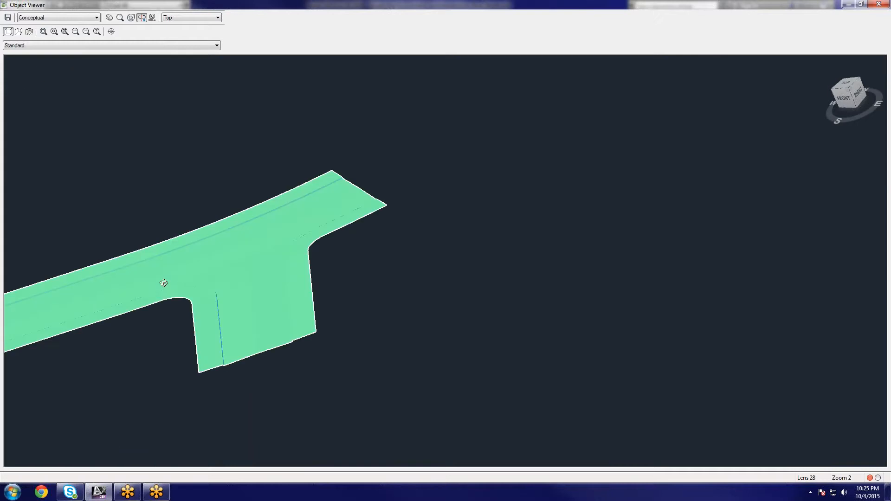
{"action": "left_click_drag", "start_coordinate": [256, 275], "coordinate": [316, 269]}
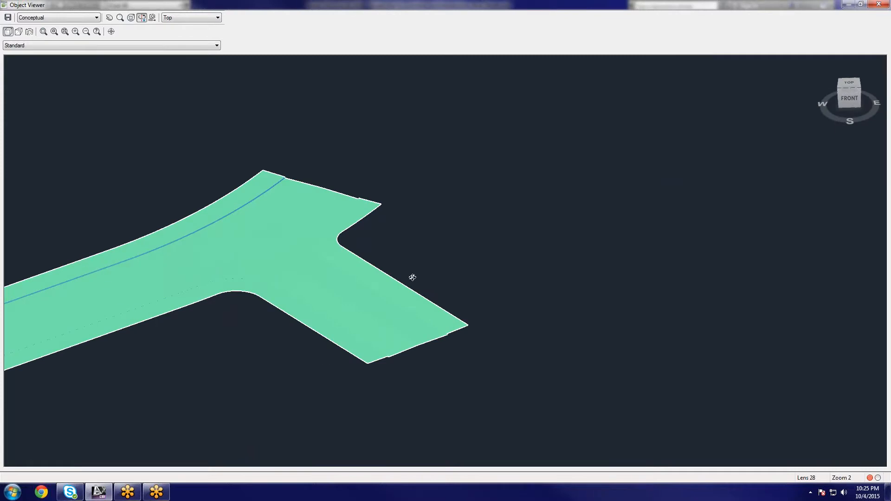
{"action": "scroll", "coordinate": [332, 286], "scroll_direction": "down", "scroll_amount": 4}
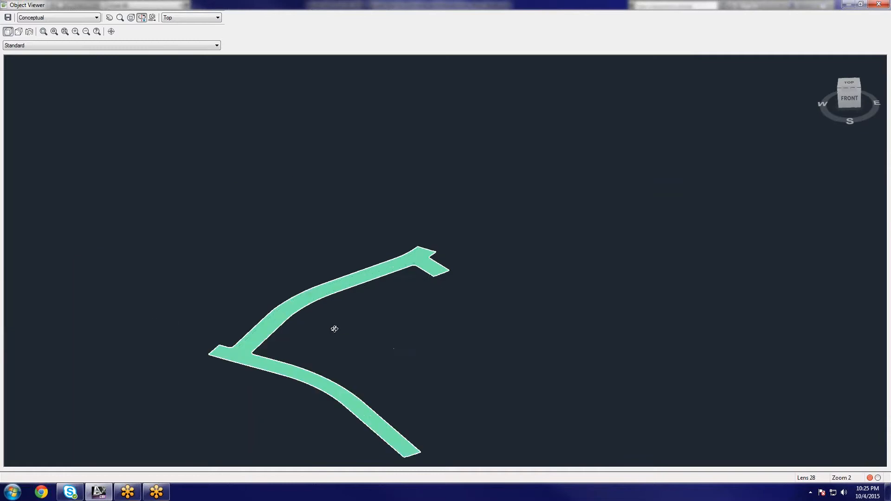
{"action": "scroll", "coordinate": [335, 328], "scroll_direction": "up", "scroll_amount": 2}
Close the Object Viewer and the Profile Layout Tools.
{"action": "key", "text": "Escape"}
{"action": "scroll", "coordinate": [403, 275], "scroll_direction": "down", "scroll_amount": 5}
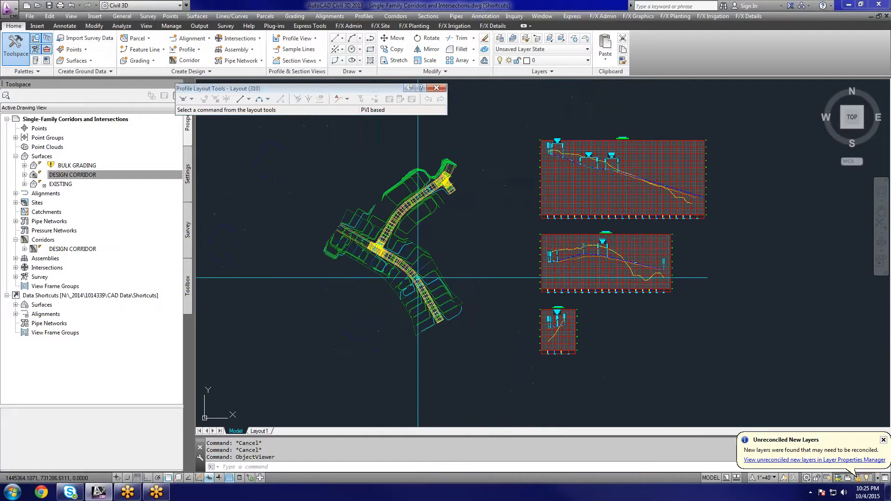
{"action": "left_click", "coordinate": [436, 89]}
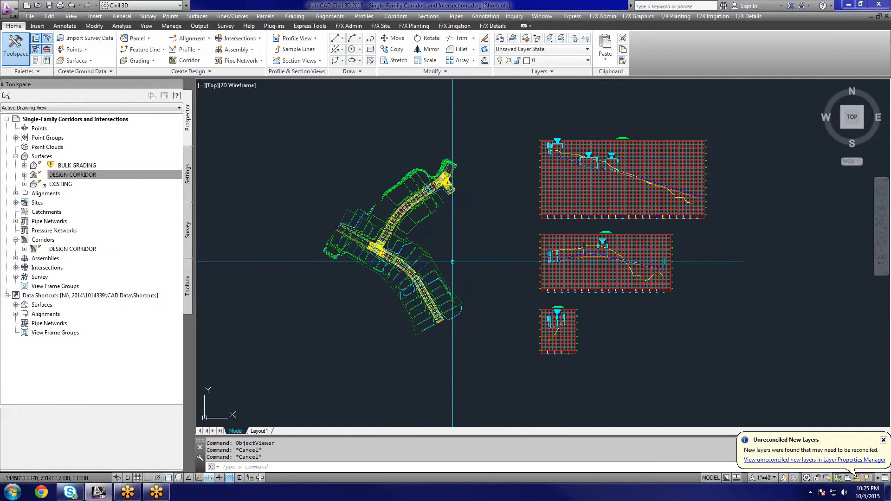
{"action": "scroll", "coordinate": [453, 292], "scroll_direction": "up", "scroll_amount": 4}
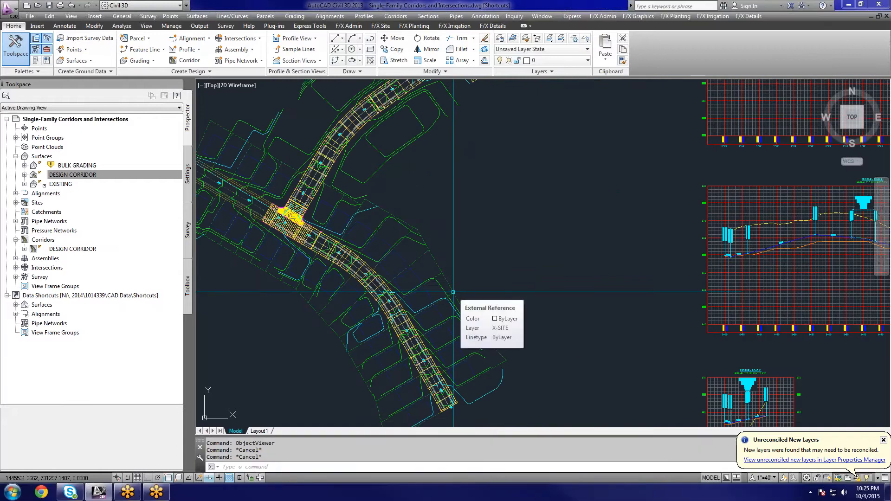
{"action": "scroll", "coordinate": [453, 292], "scroll_direction": "down", "scroll_amount": 4}
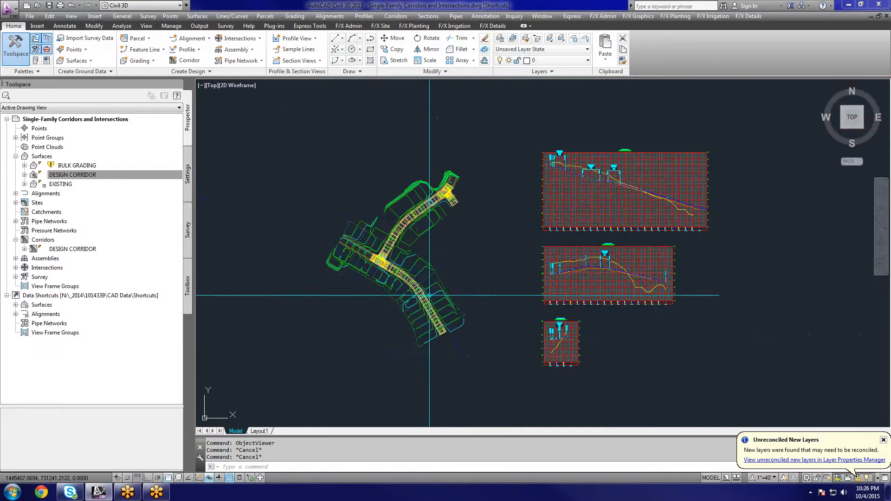
{"action": "scroll", "coordinate": [420, 297], "scroll_direction": "up", "scroll_amount": 6}
{"action": "scroll", "coordinate": [432, 288], "scroll_direction": "down", "scroll_amount": 2}
{"action": "scroll", "coordinate": [432, 288], "scroll_direction": "down", "scroll_amount": 4}
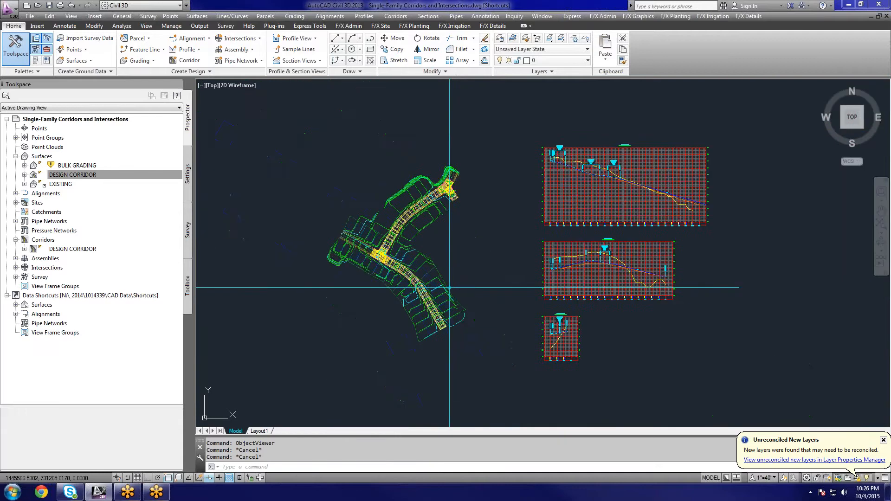